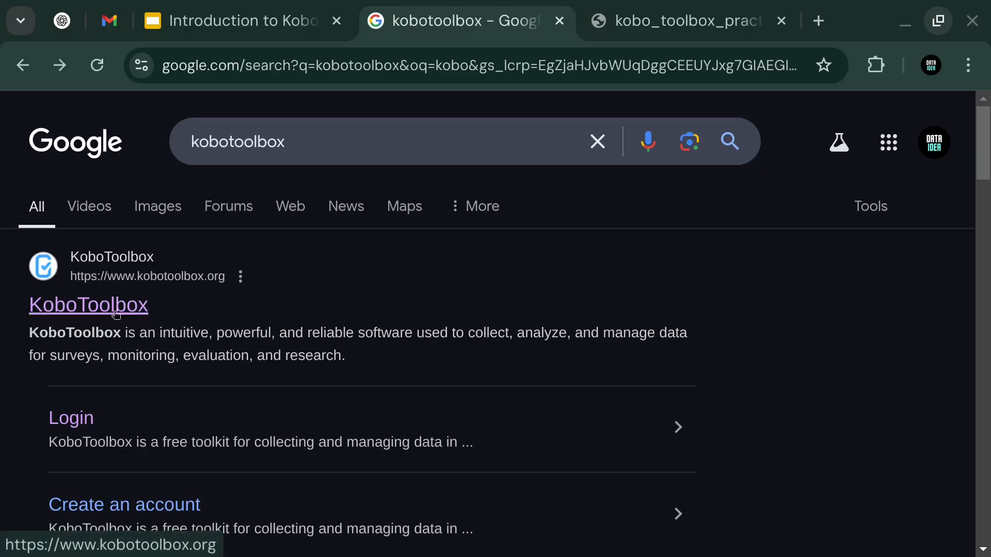
Step: Open the KoboToolbox website from the Google results and go to its Sign up page
left_click(103, 312)
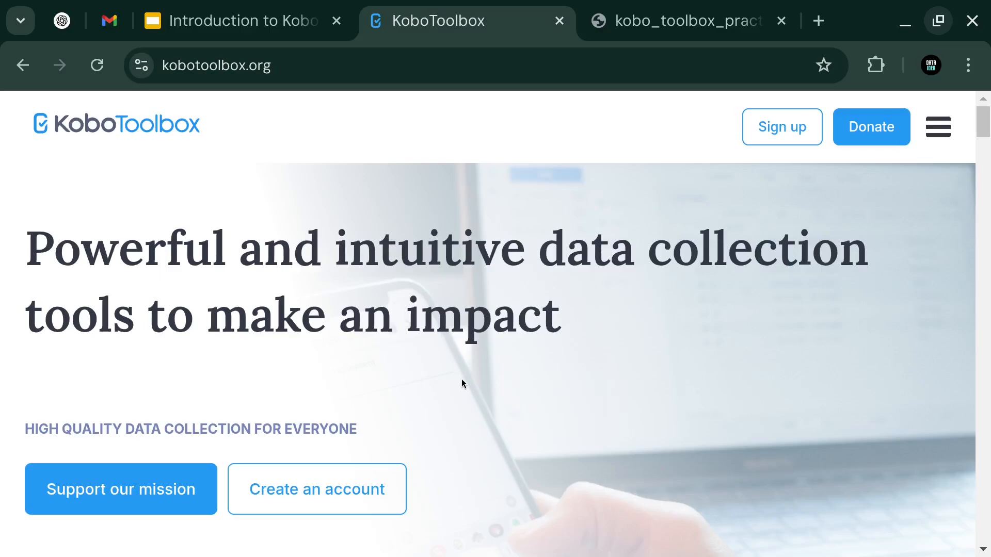
left_click(780, 132)
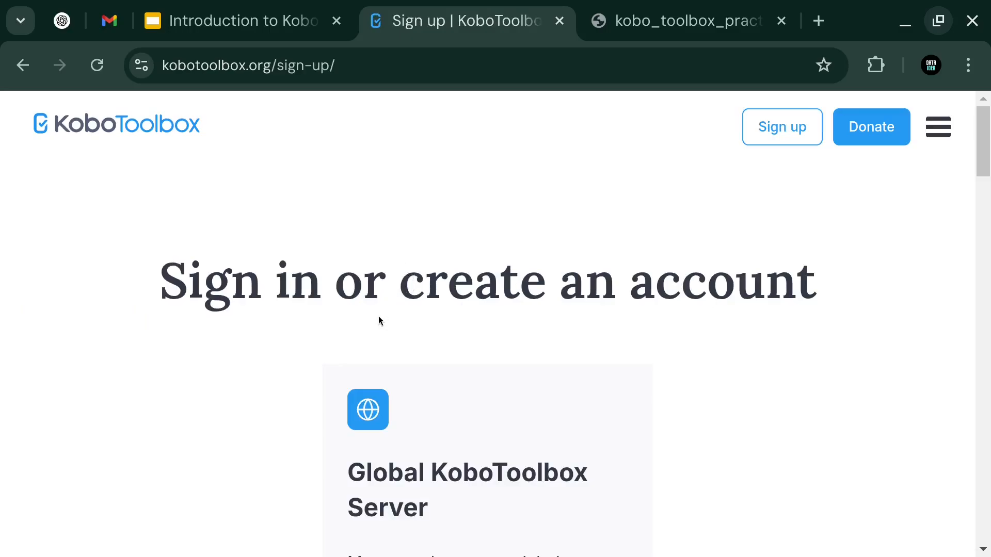
Step: Zoom the page out and choose Create an account under the Global KoboToolbox Server
key("ctrl+minus")
key("ctrl+minus")
key("ctrl+minus")
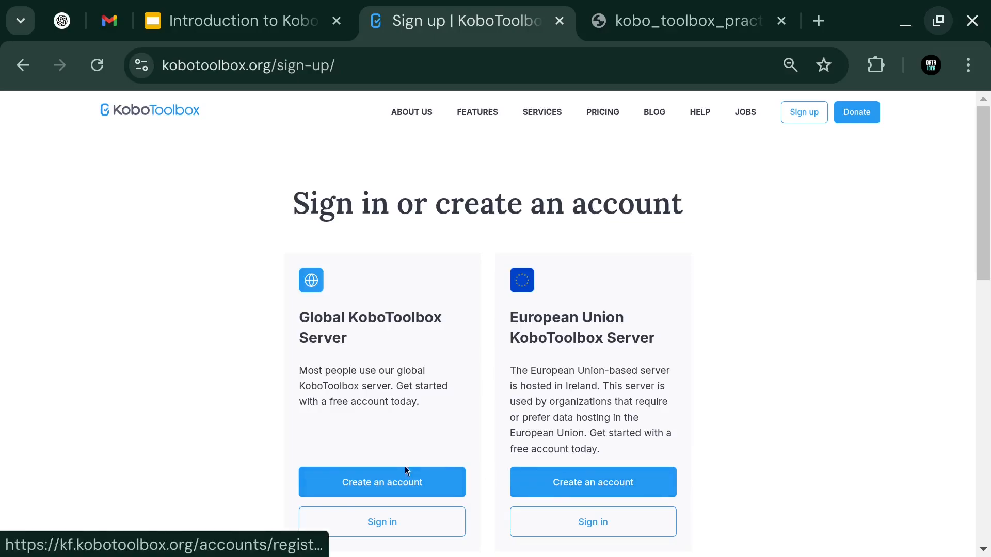
left_click(371, 484)
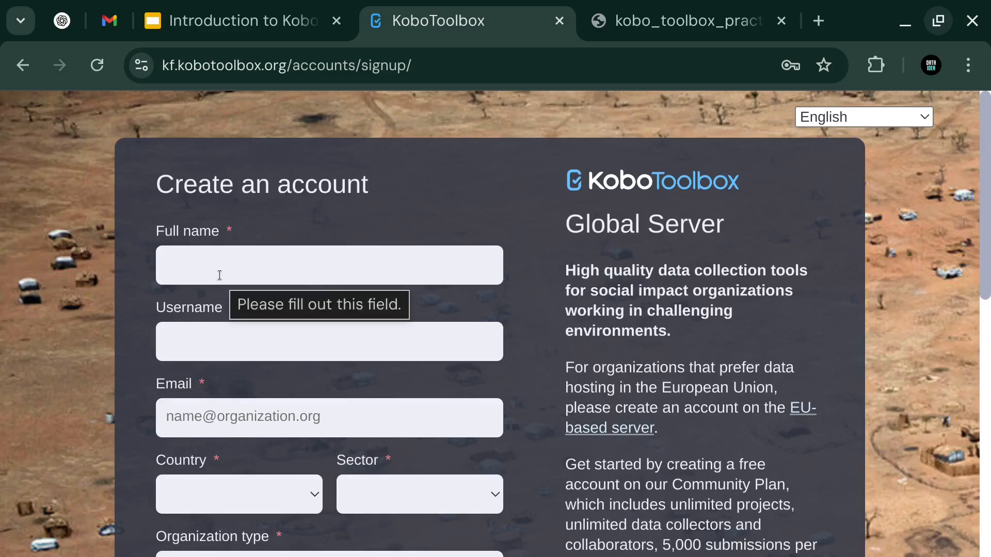
Step: Scroll the sign-up form and check the Sector and Organization type lists without choosing anything
scroll(218, 281, "down", 2)
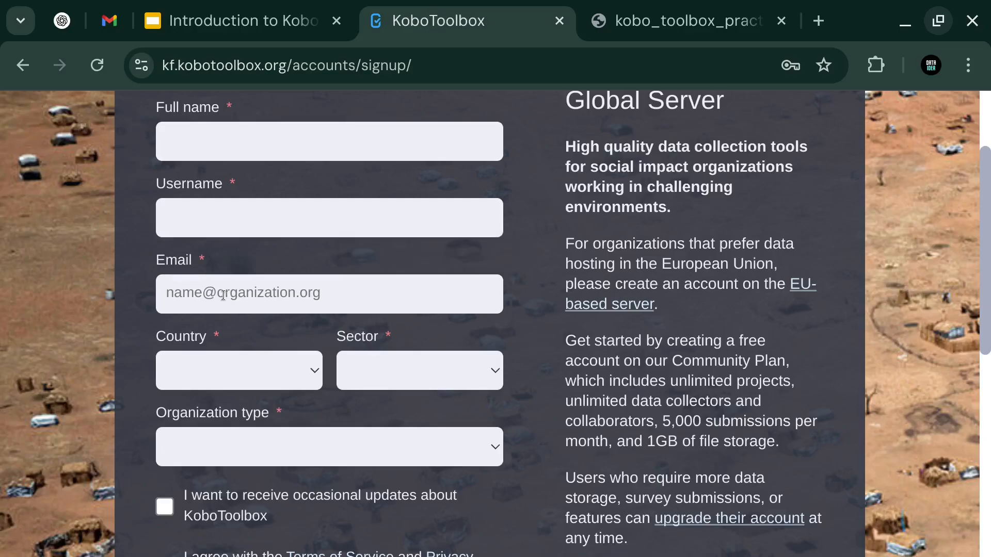
scroll(258, 322, "down", 2)
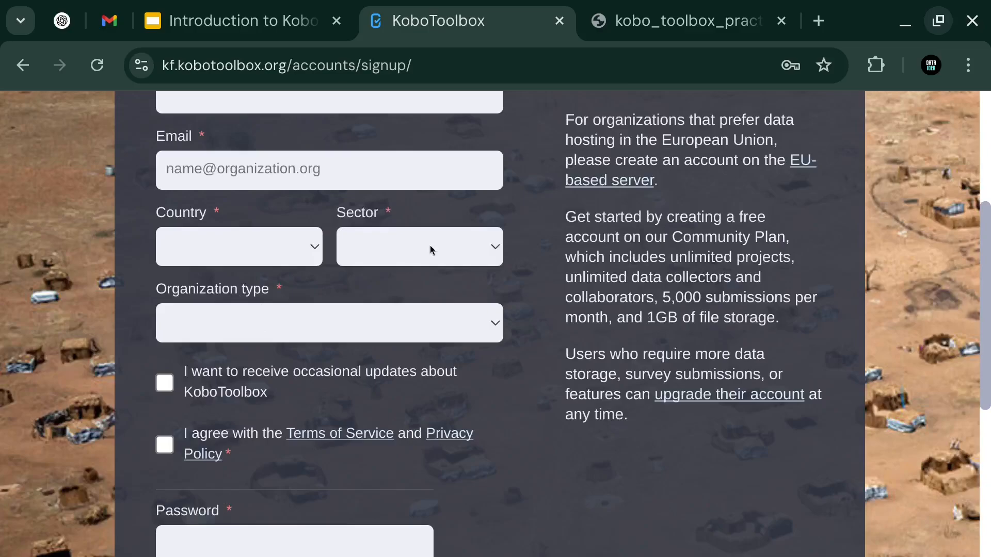
left_click(462, 252)
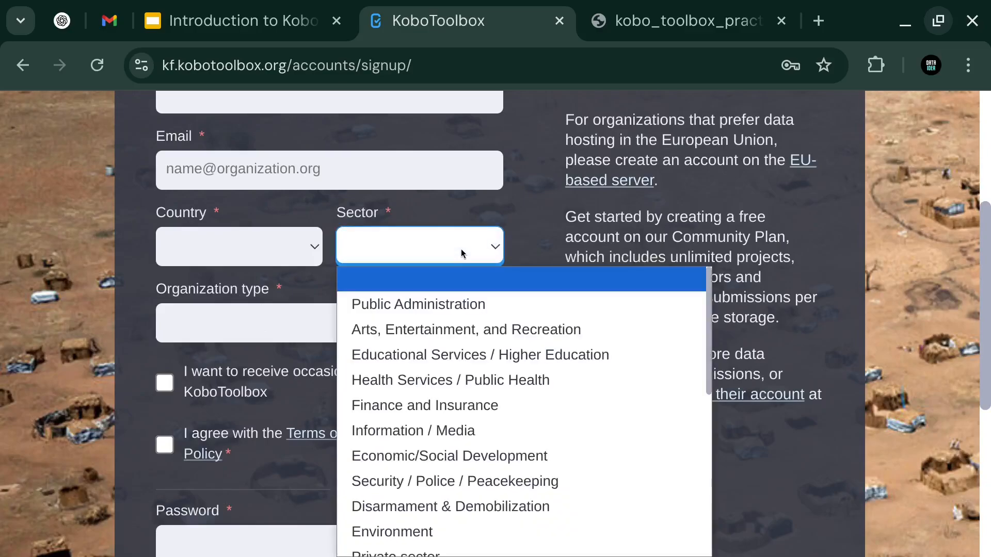
left_click(462, 253)
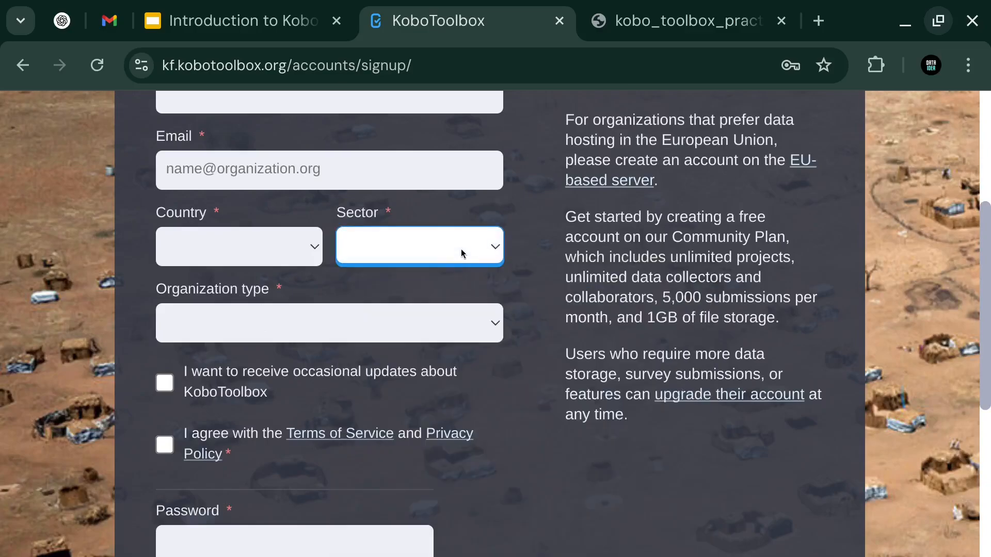
left_click(255, 326)
left_click(261, 324)
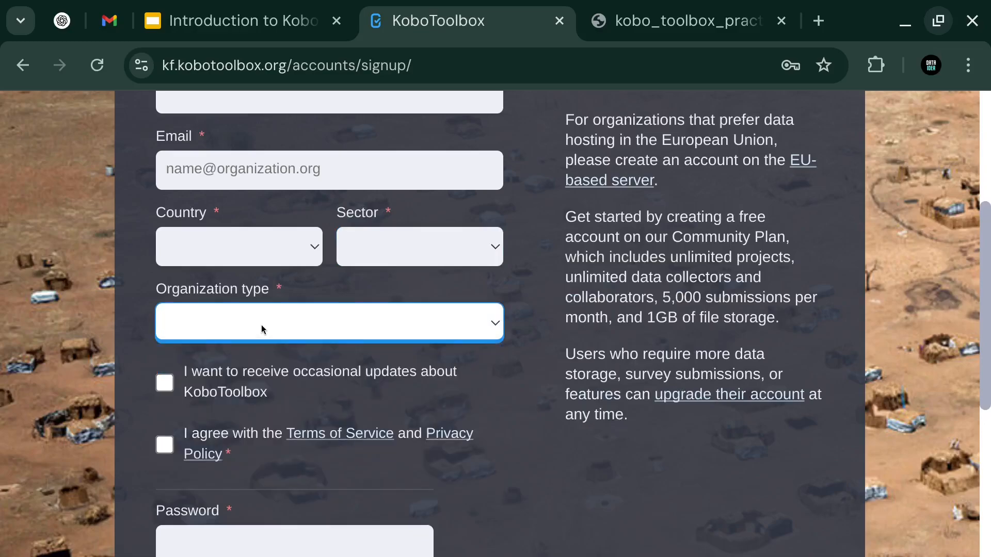
left_click(260, 325)
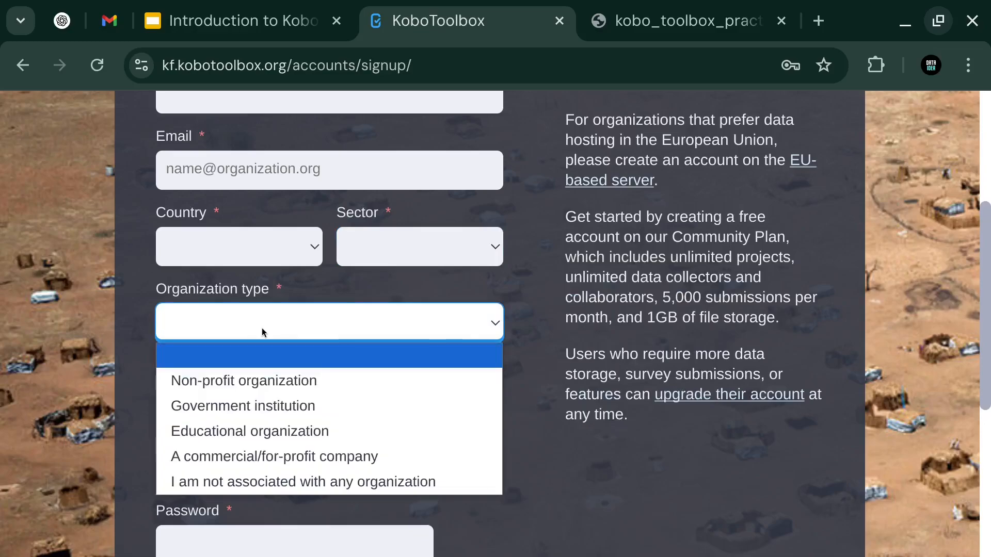
left_click(262, 327)
left_click(262, 330)
left_click(262, 328)
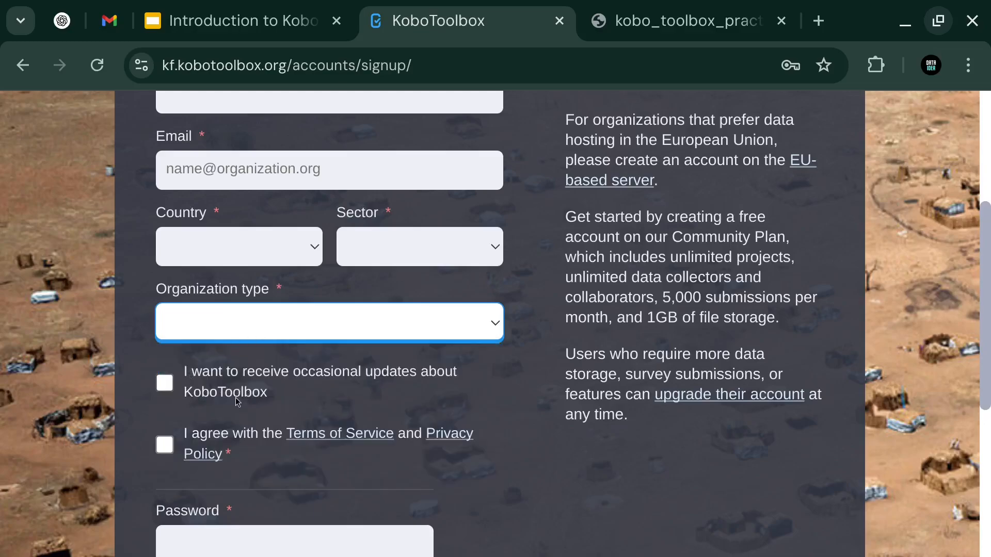
Step: Scroll to the bottom of the sign-up form and follow the login link instead
left_click(169, 390)
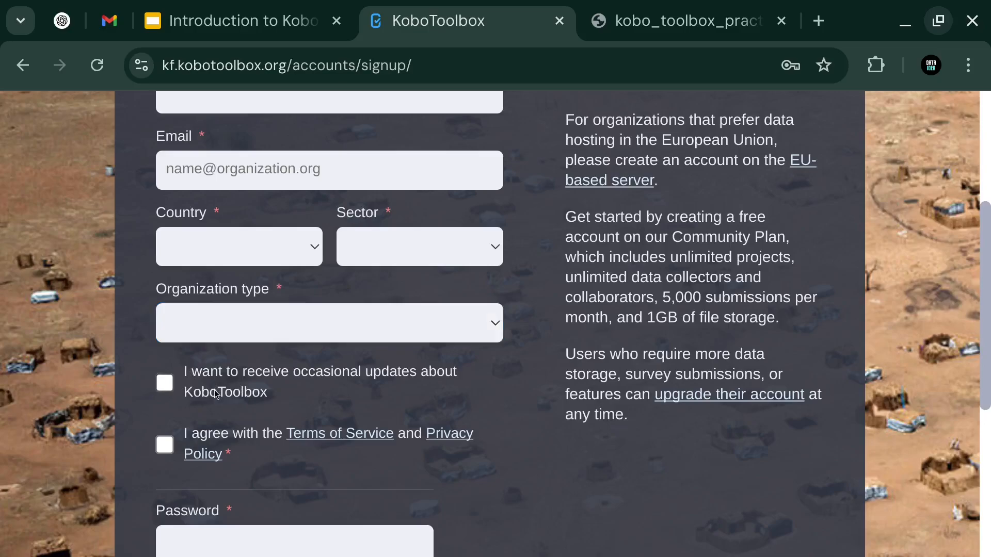
scroll(214, 397, "down", 2)
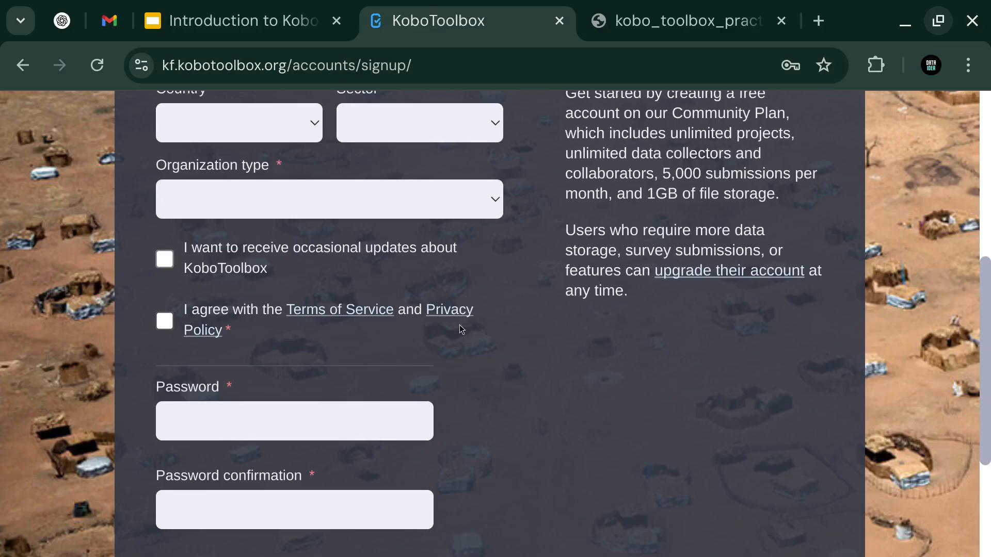
scroll(296, 276, "down", 4)
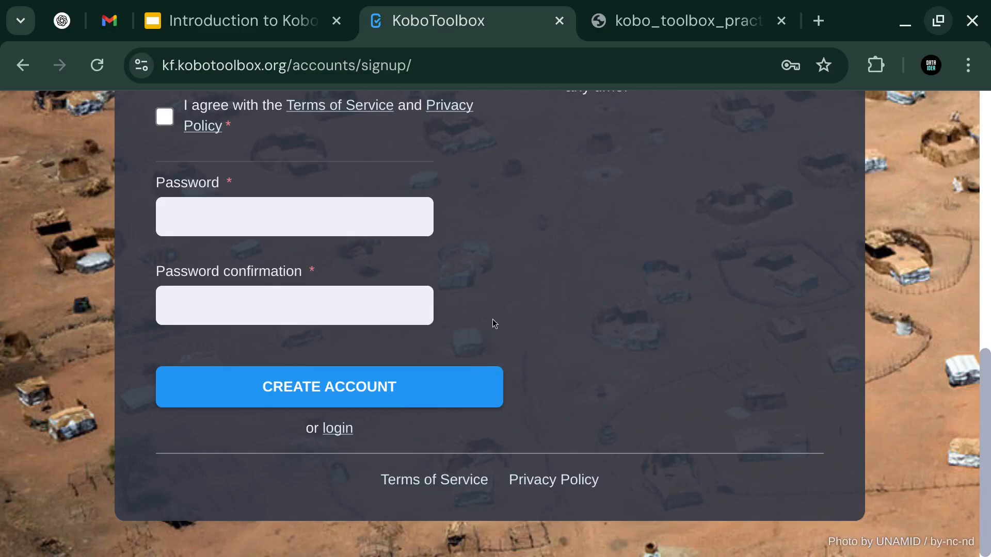
scroll(490, 322, "up", 15)
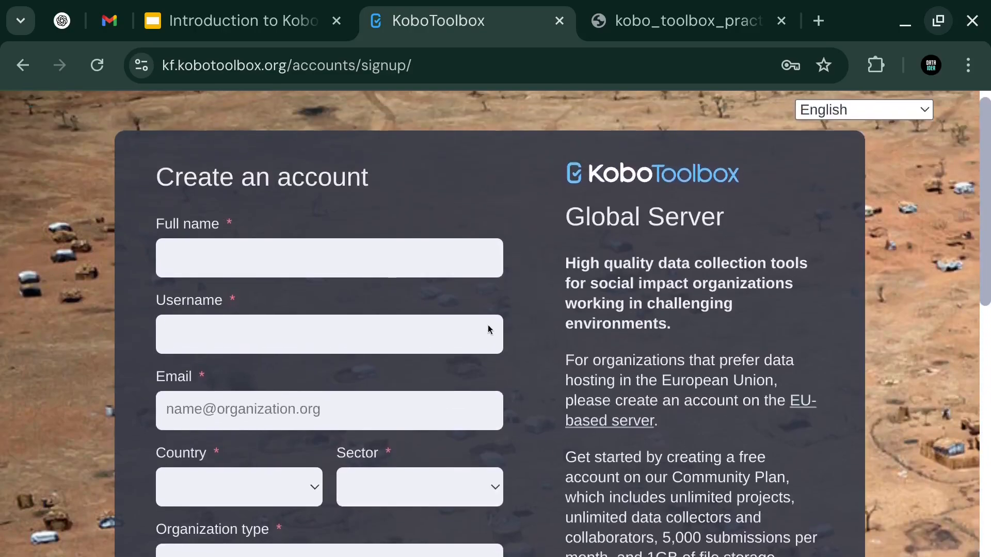
scroll(401, 192, "down", 15)
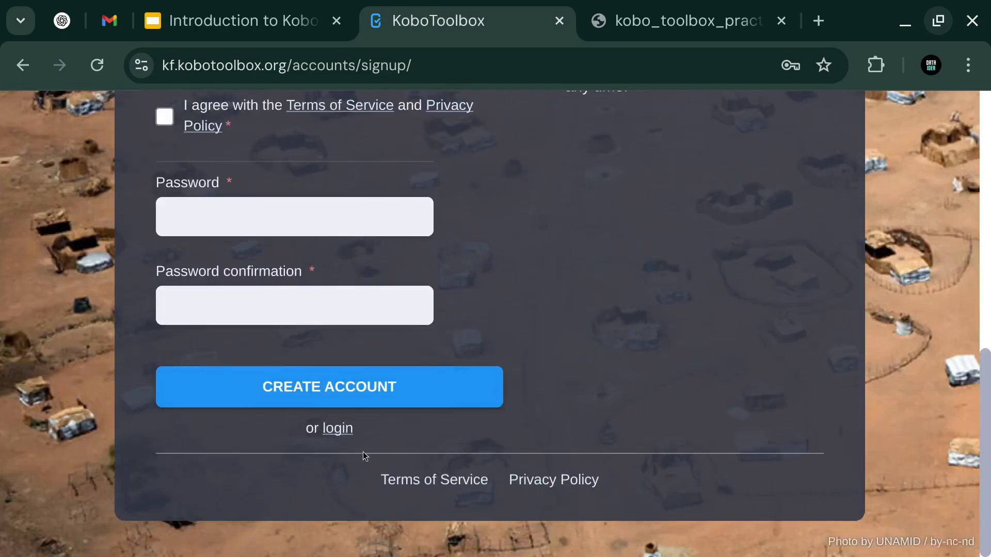
left_click(339, 428)
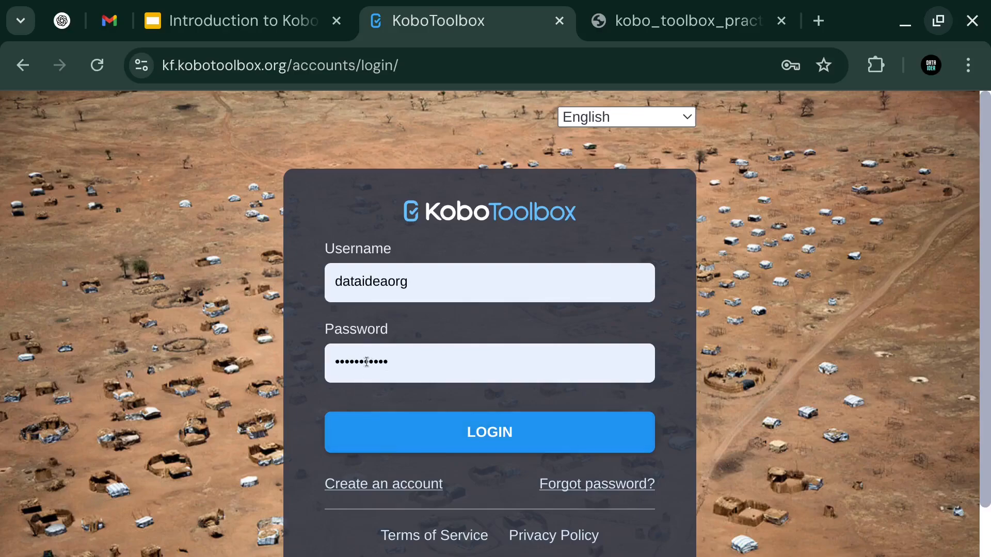
Step: Log in with the saved username and password
left_click(419, 442)
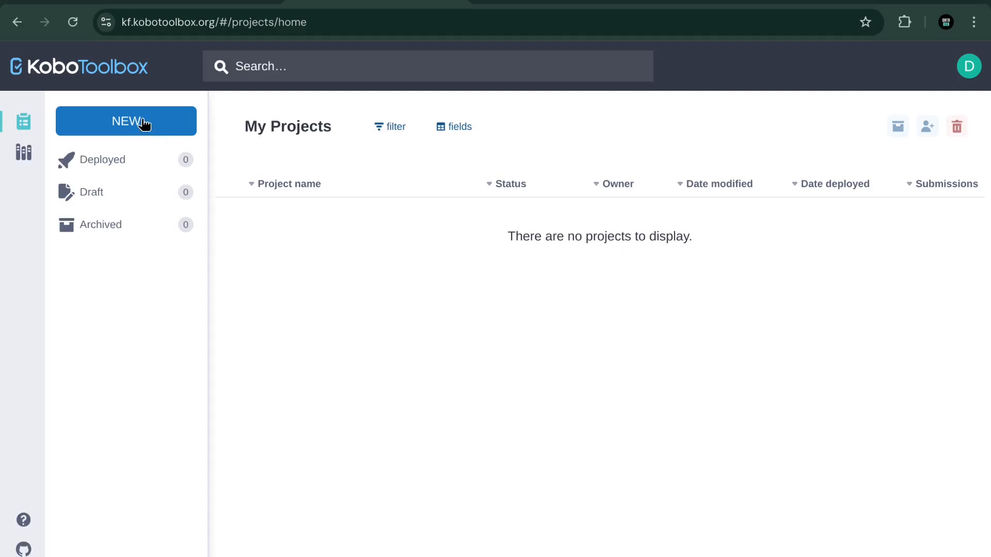
Step: Start a NEW project and pick Build from scratch as its source
left_click(146, 135)
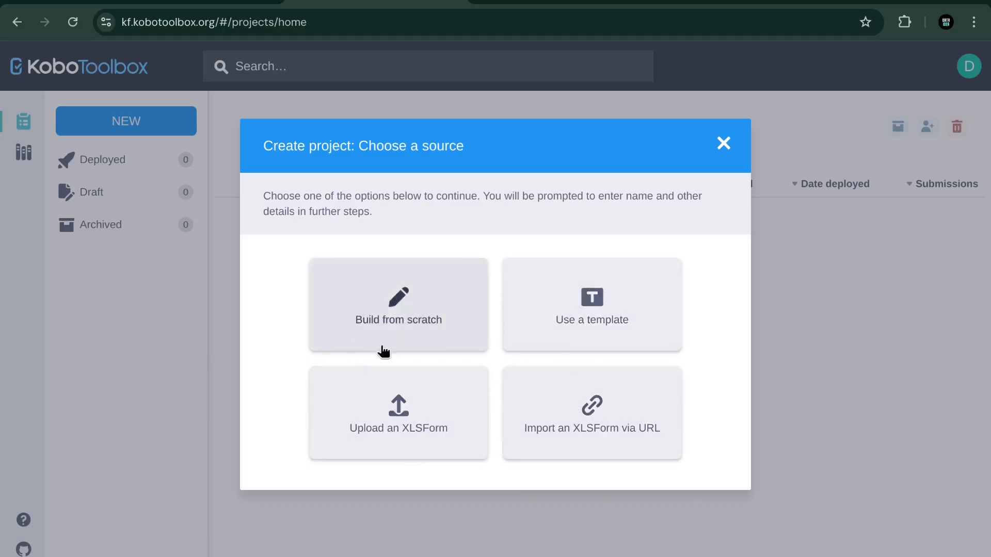
left_click(421, 304)
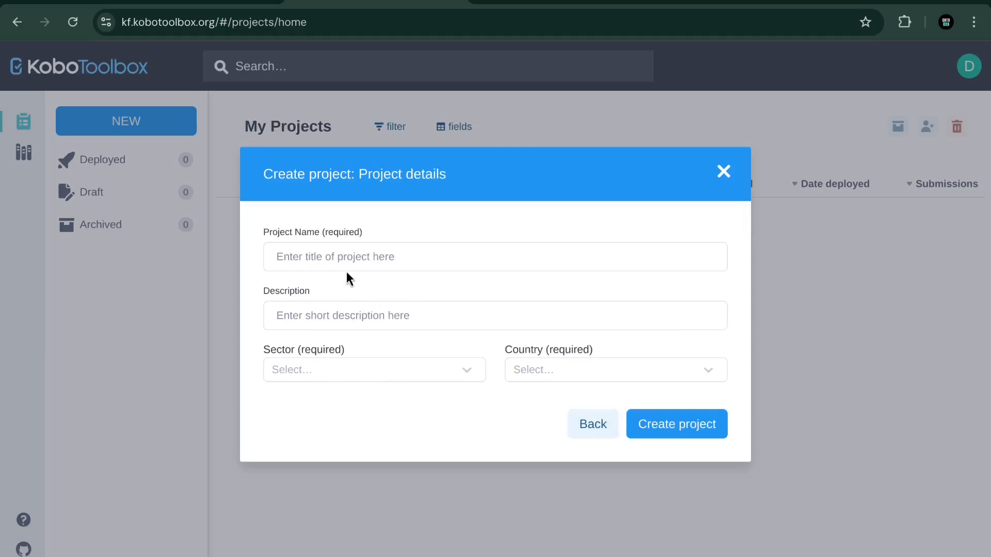
Step: Name the project 'KoboToolbox Research' and describe it as a research survey about KoboToolbox
left_click(310, 255)
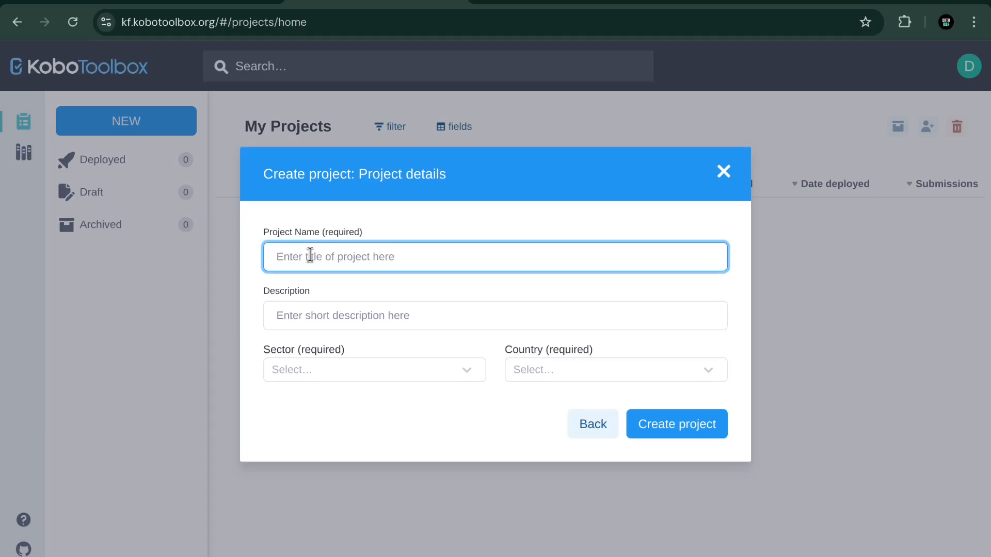
type("Kobo")
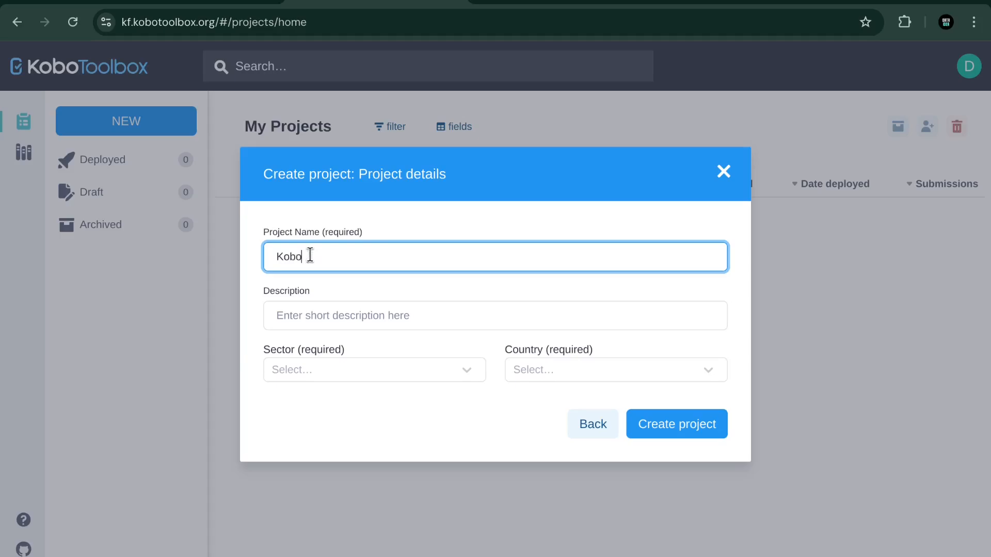
type("ooolbox Research")
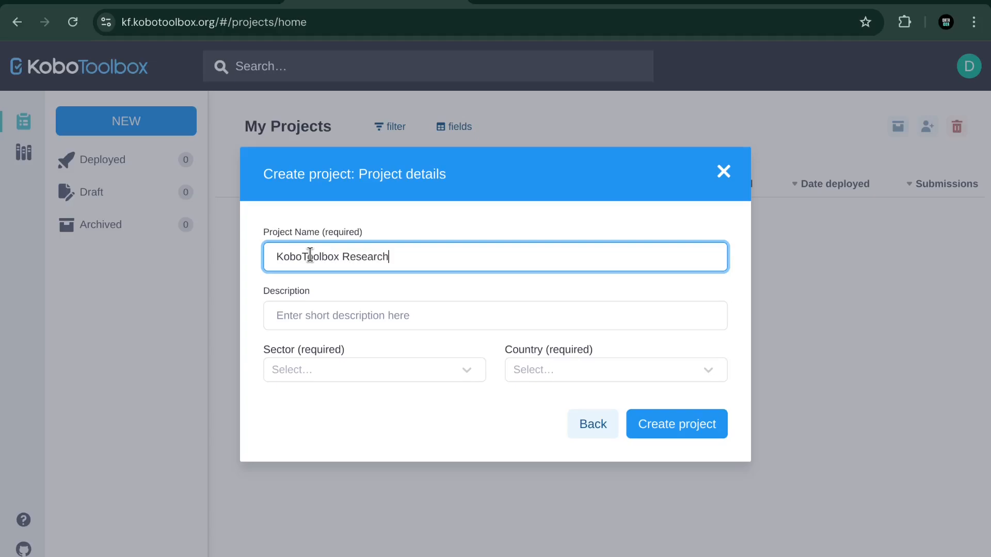
left_click(305, 311)
type("Th")
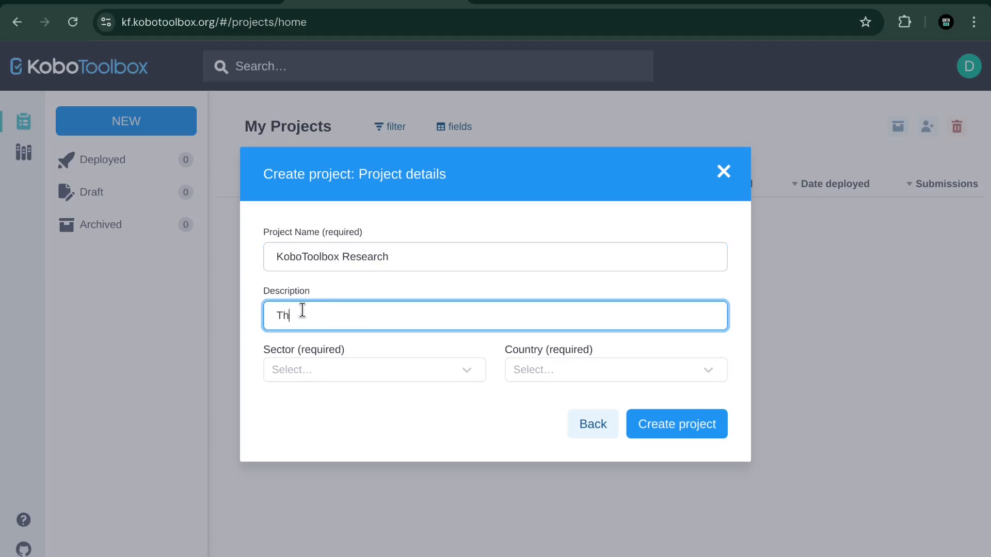
type("is is some research")
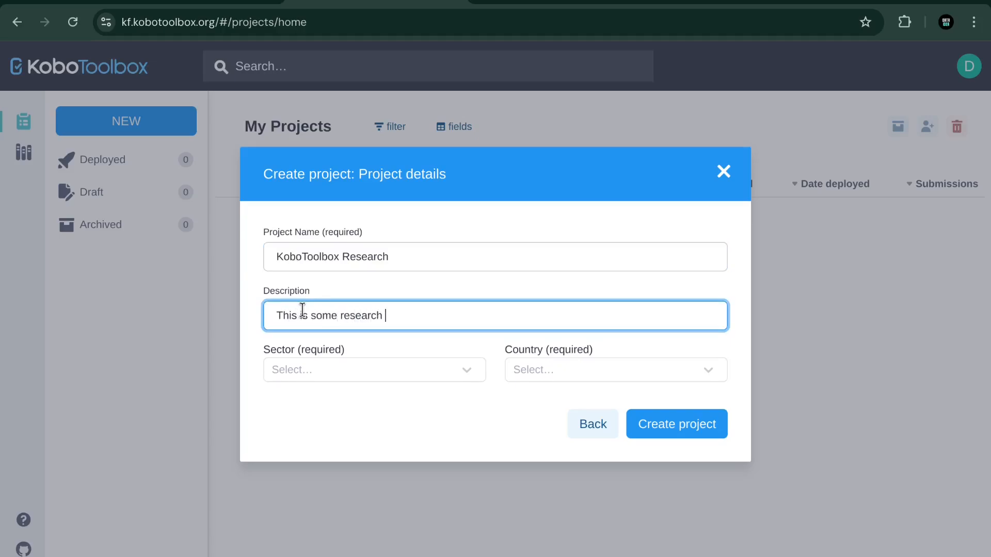
key("BackSpace")
key("BackSpace")
key("BackSpace")
key("BackSpace")
key("BackSpace")
key("BackSpace")
type("survey about Kob")
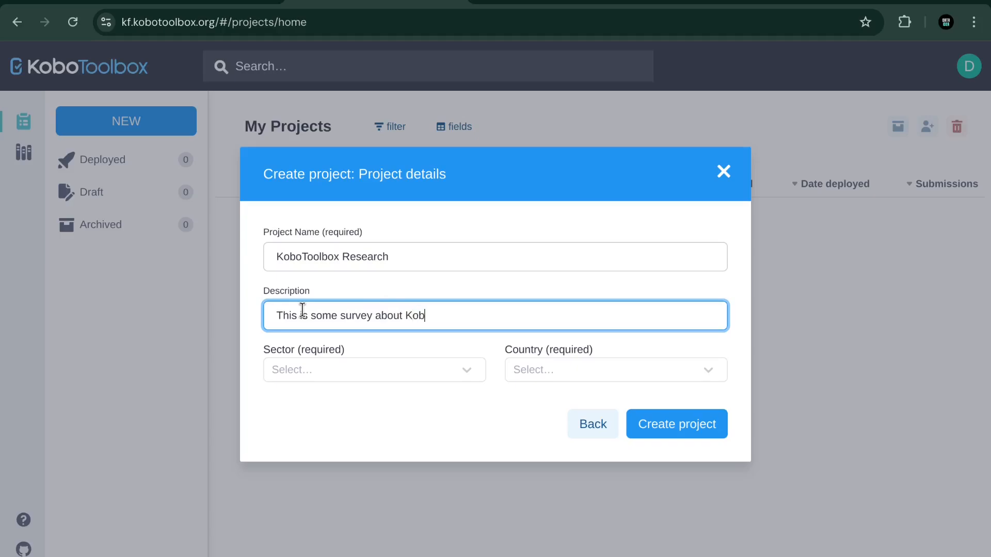
type("oToolbox")
Step: Set sector to Educational Services / Higher Education and country to Uganda, then create the project
left_click(352, 380)
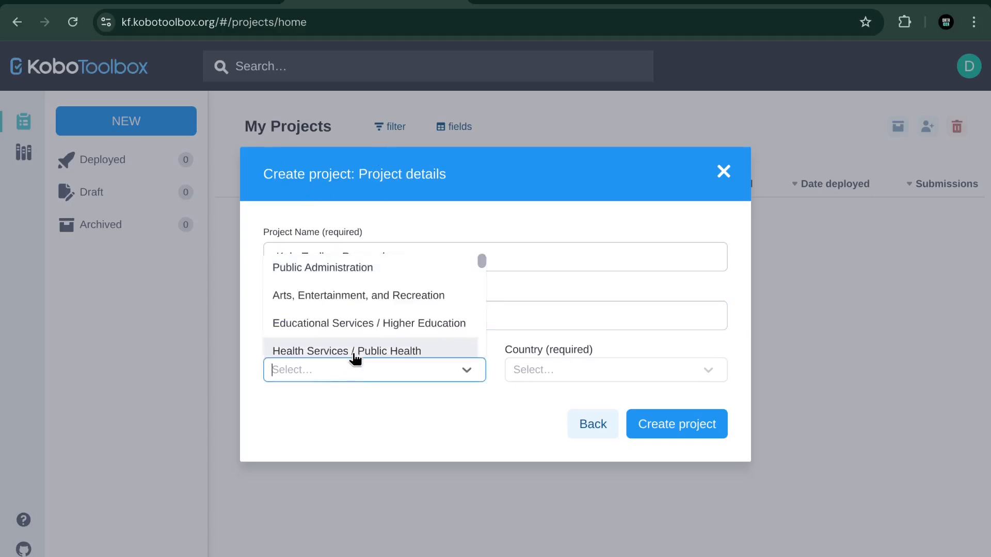
left_click(354, 422)
left_click(338, 376)
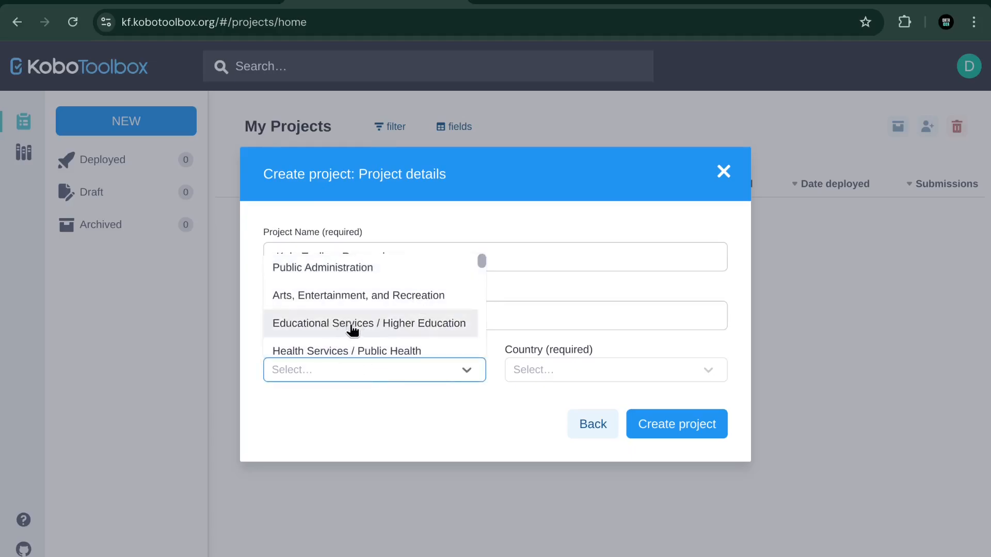
left_click(409, 325)
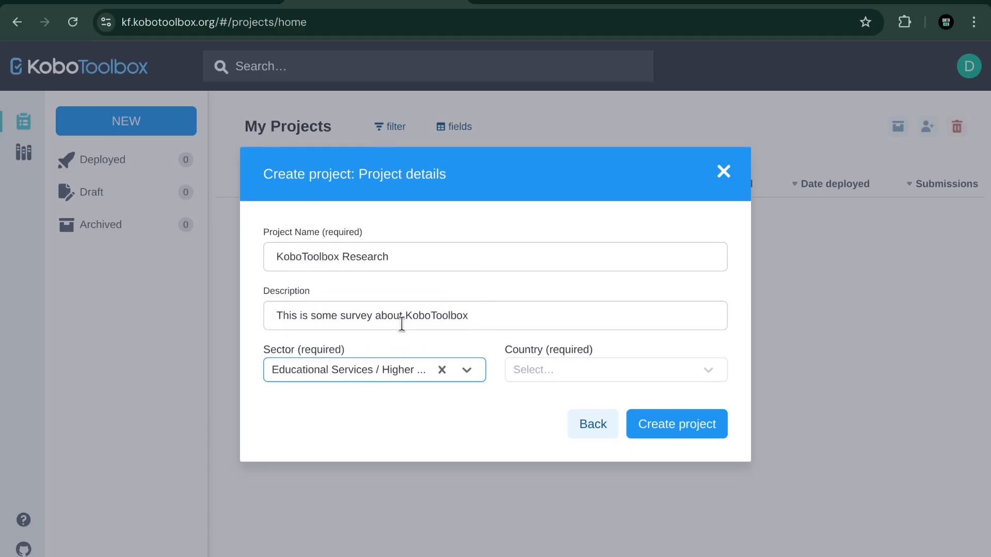
left_click(594, 372)
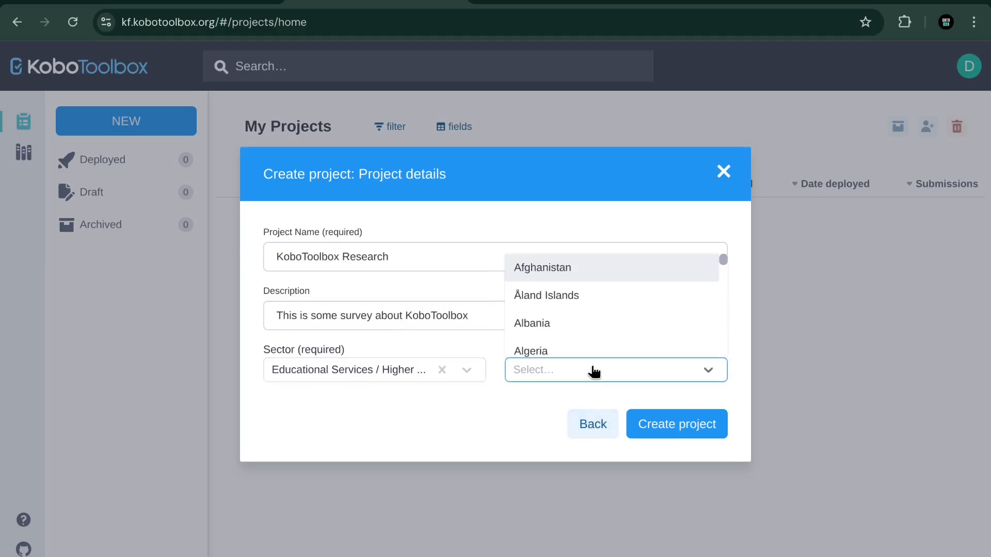
type("uga")
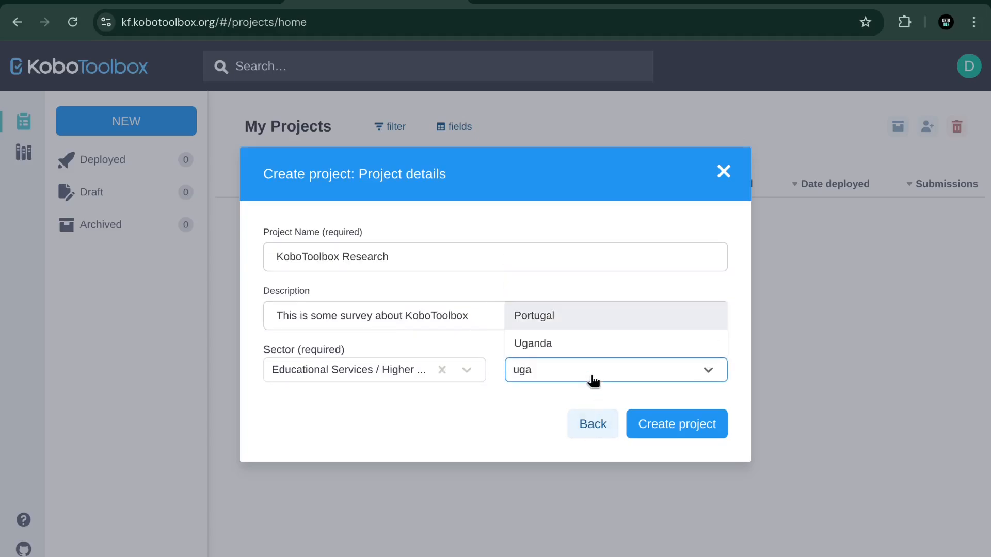
left_click(586, 350)
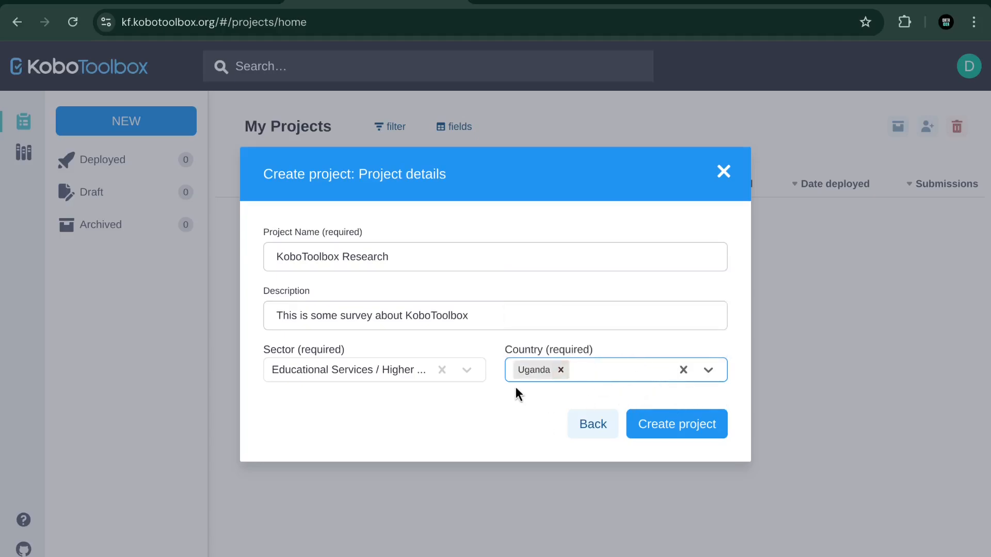
left_click(666, 425)
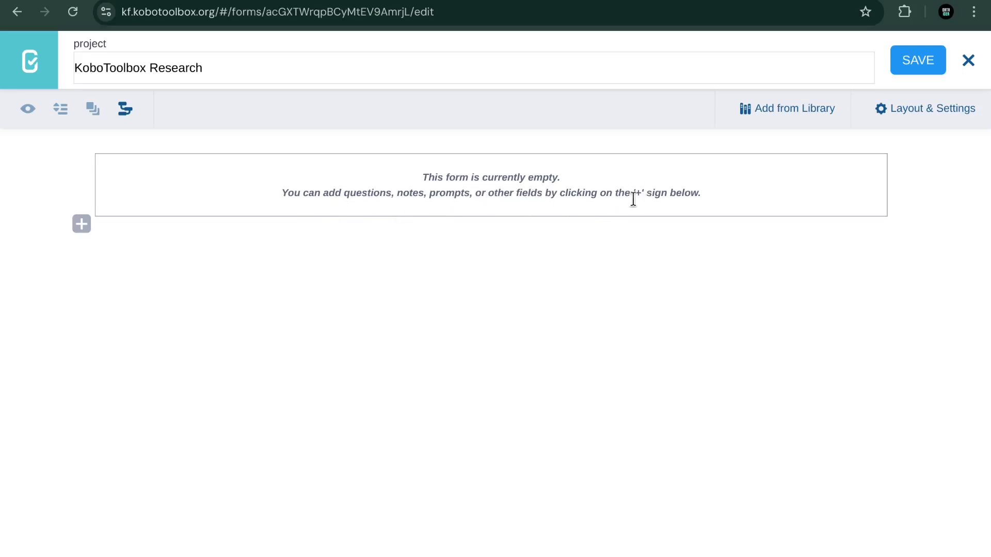
Step: Open the add-question row in the empty form, then bring up the practice questionnaire PDF
left_click_drag(634, 194, 645, 198)
left_click(82, 225)
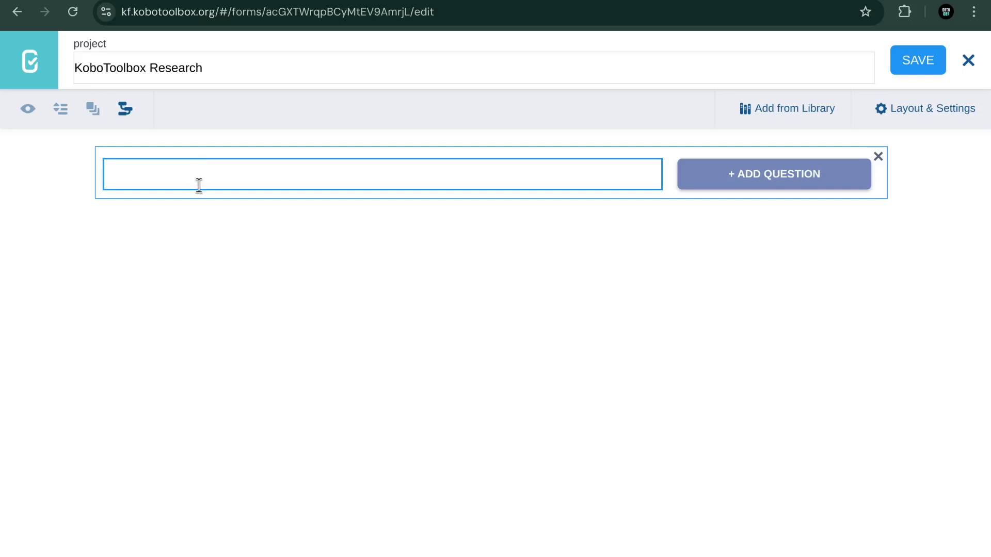
left_click(508, 2)
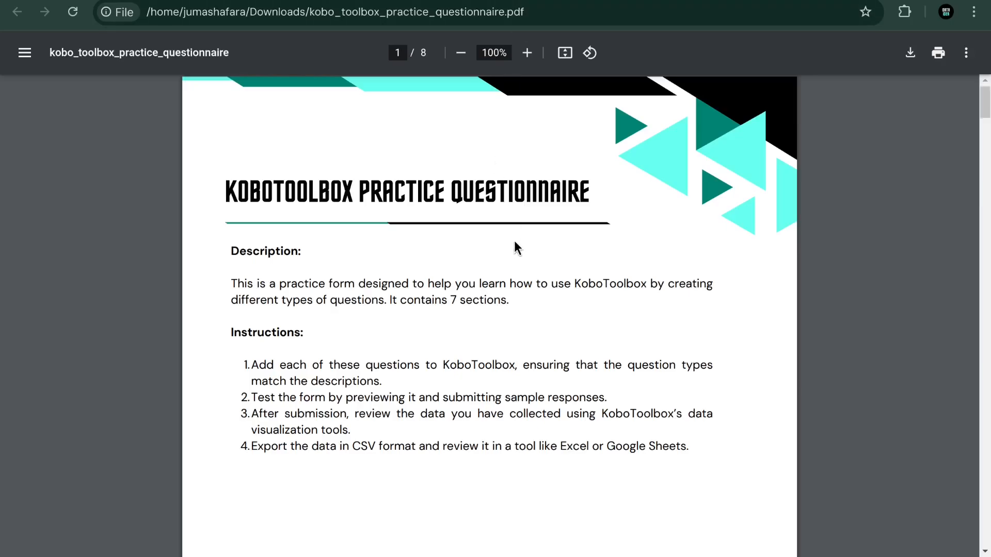
Step: Scroll the questionnaire PDF to section 1, Personal Information, then return to the form editor
scroll(514, 241, "down", 2)
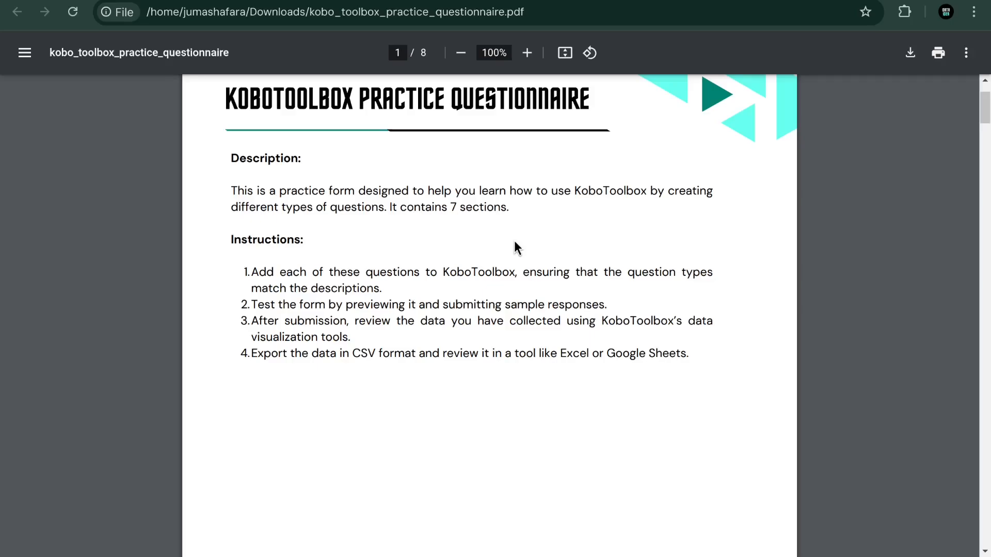
scroll(516, 237, "down", 2)
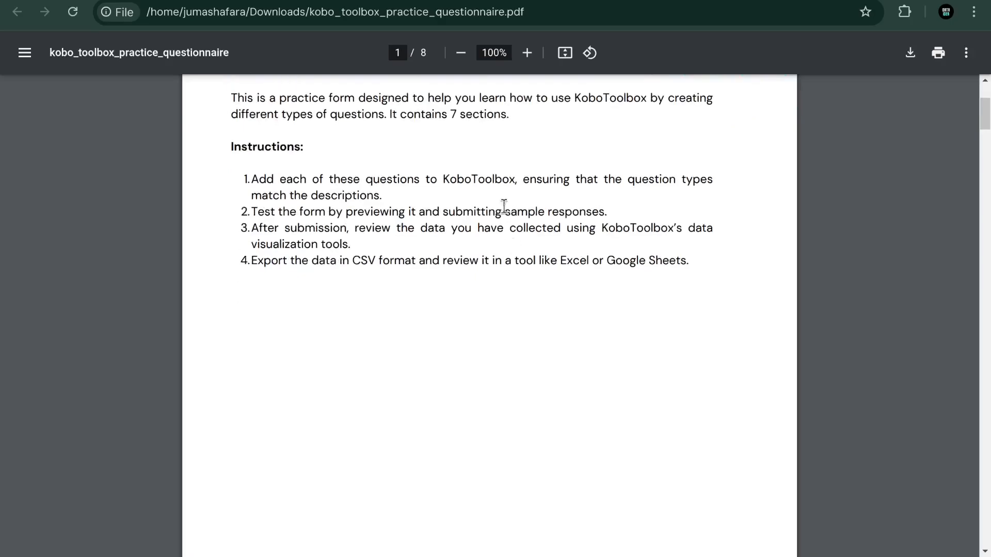
scroll(466, 159, "down", 5)
scroll(467, 159, "down", 8)
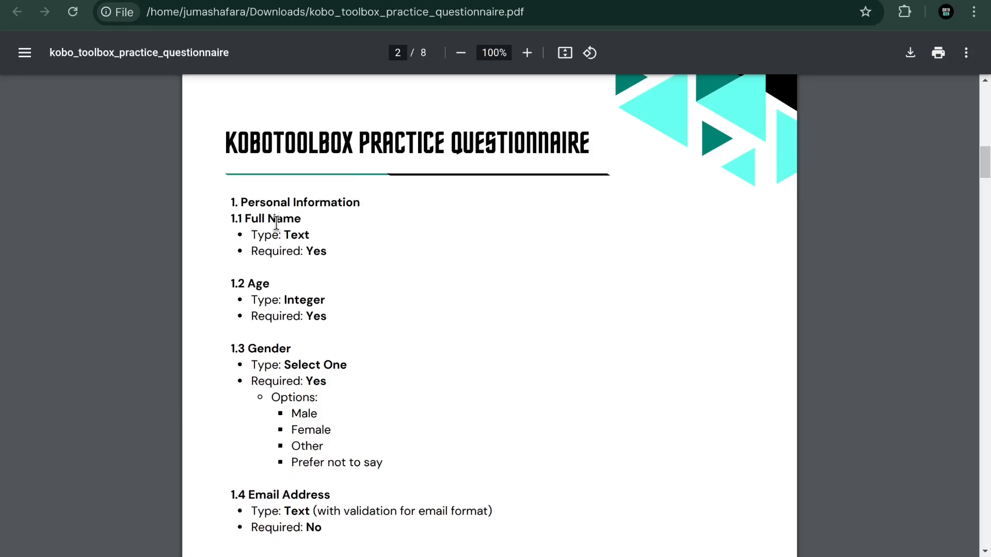
scroll(294, 361, "down", 3)
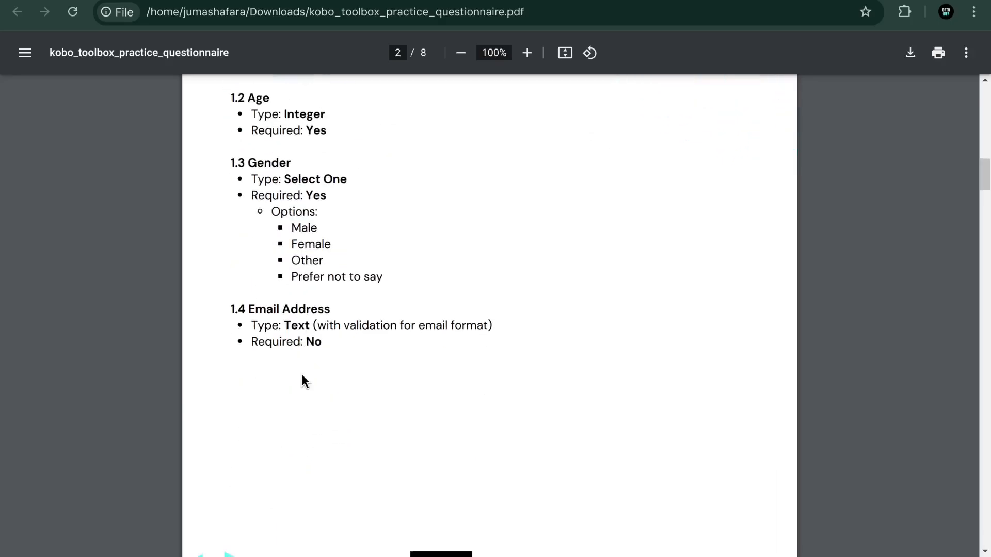
scroll(311, 317, "down", 9)
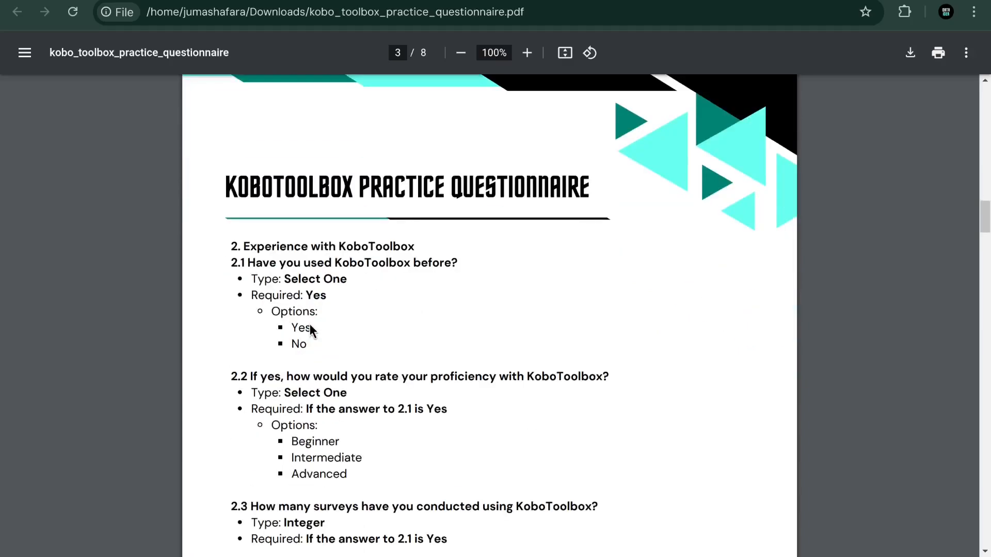
scroll(296, 289, "down", 13)
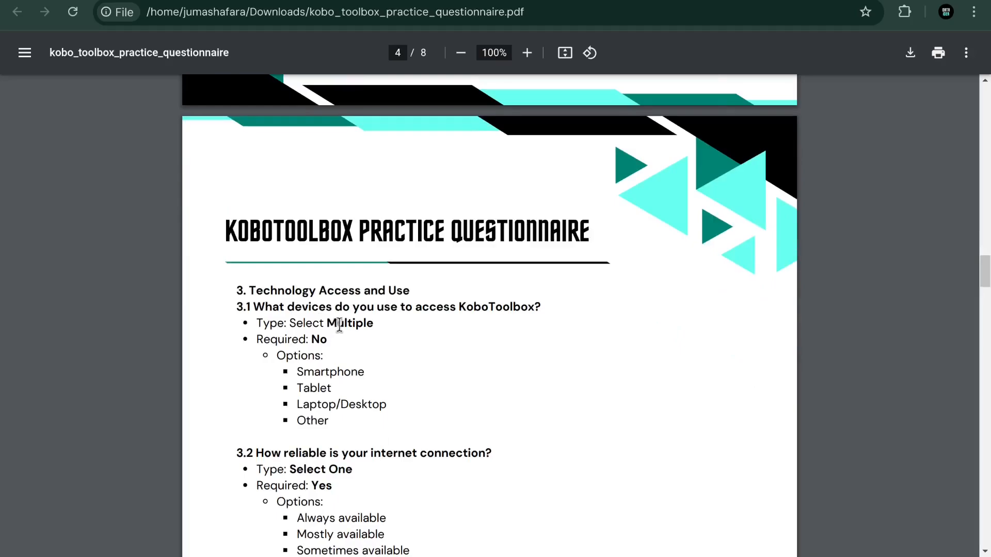
scroll(343, 332, "up", 8)
scroll(344, 333, "up", 15)
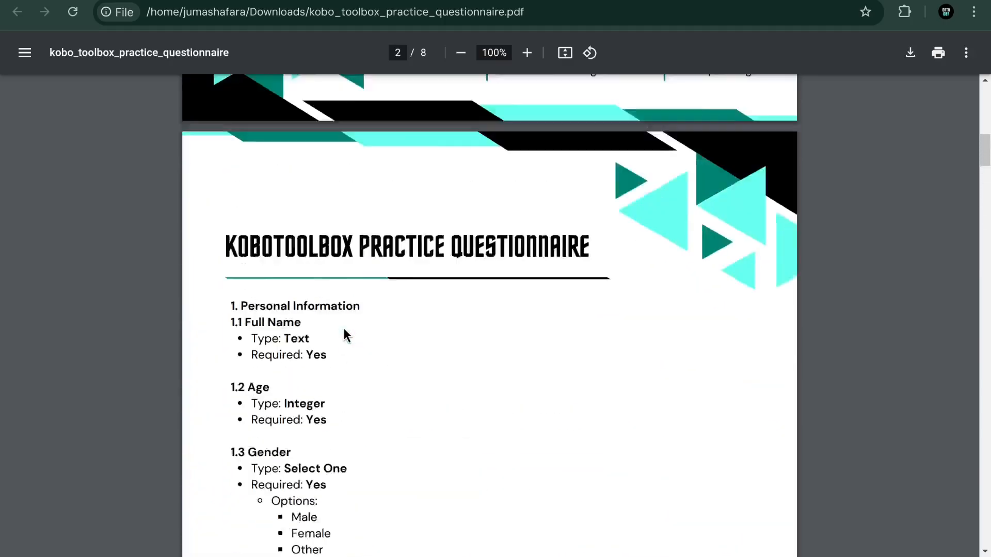
scroll(342, 330, "down", 5)
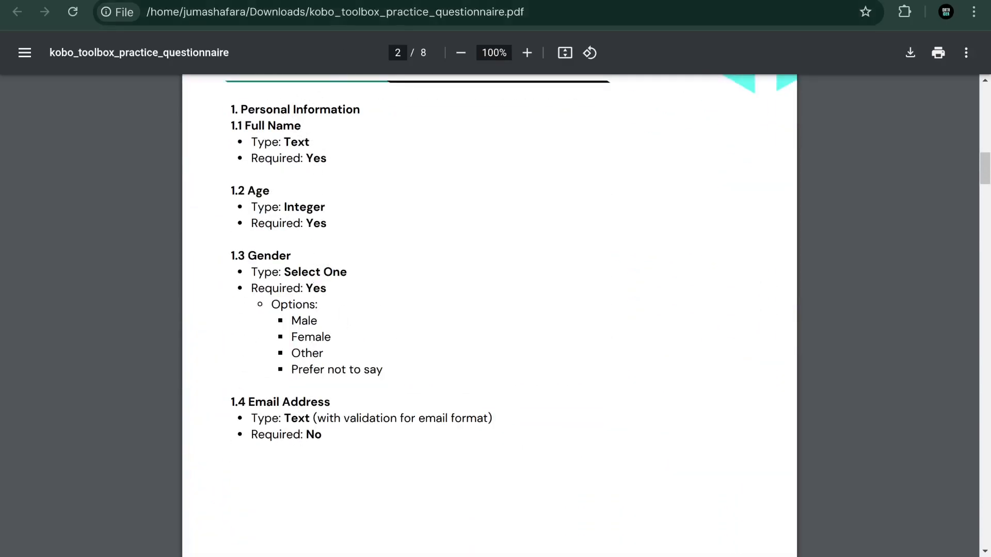
key("alt+Tab")
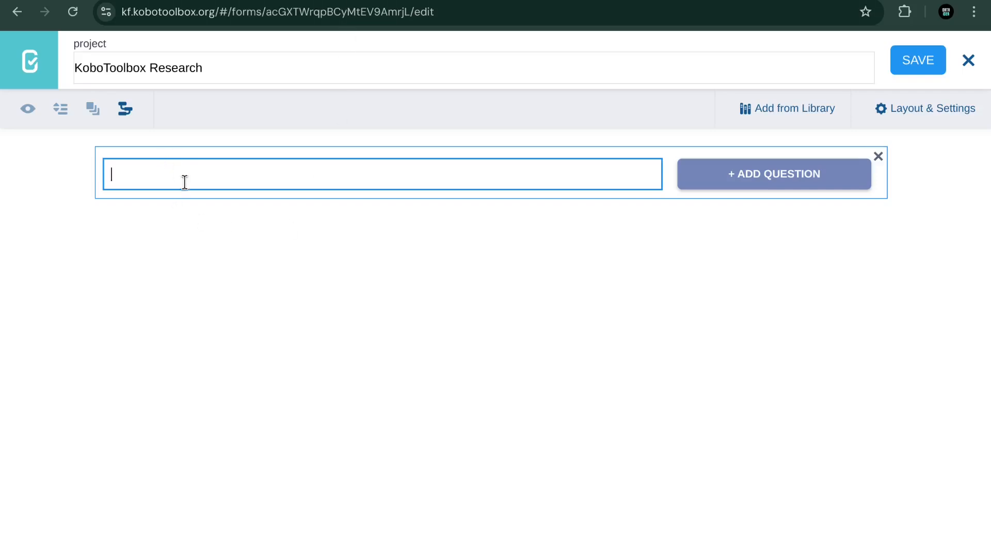
Step: Add the Text question 'What is your name?' and return to the questionnaire PDF
type("What is your name?")
left_click(711, 185)
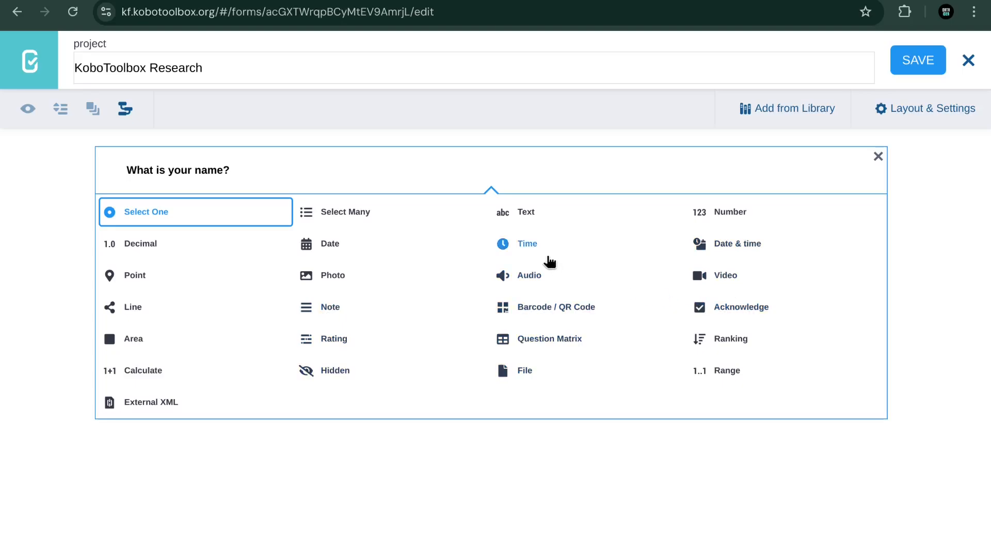
left_click(524, 213)
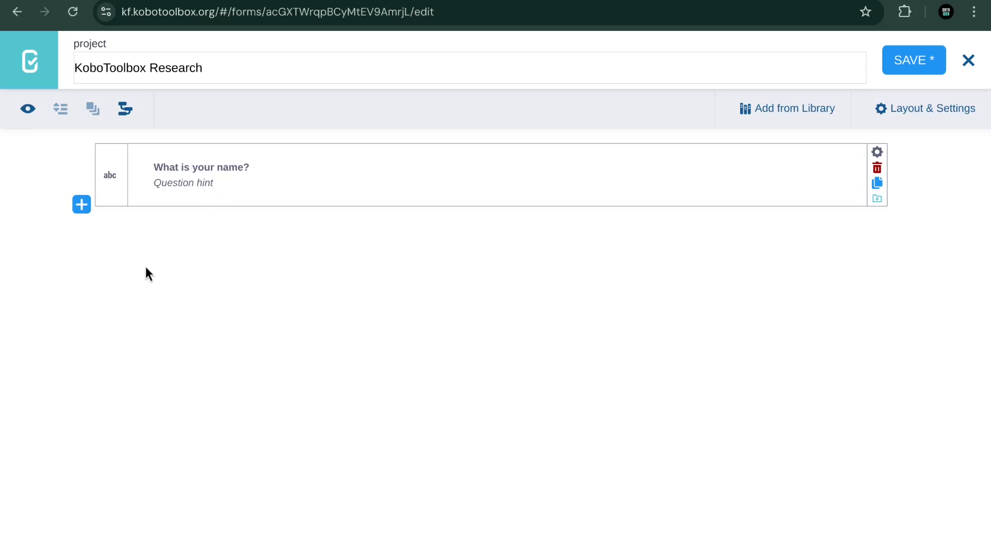
left_click(531, 1)
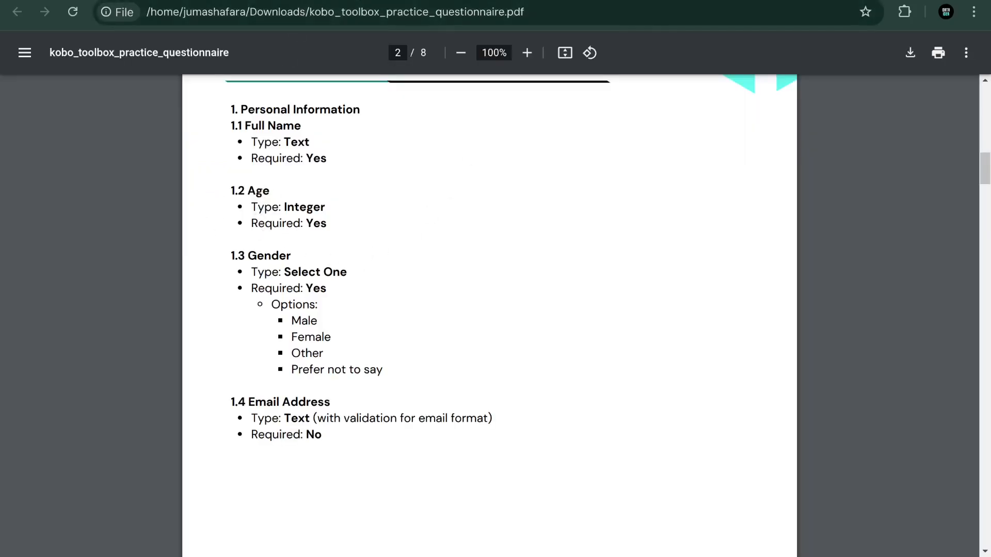
Step: Below the name question, add 'What is your age in years?' as a Number question
key("ctrl+Tab")
left_click(89, 207)
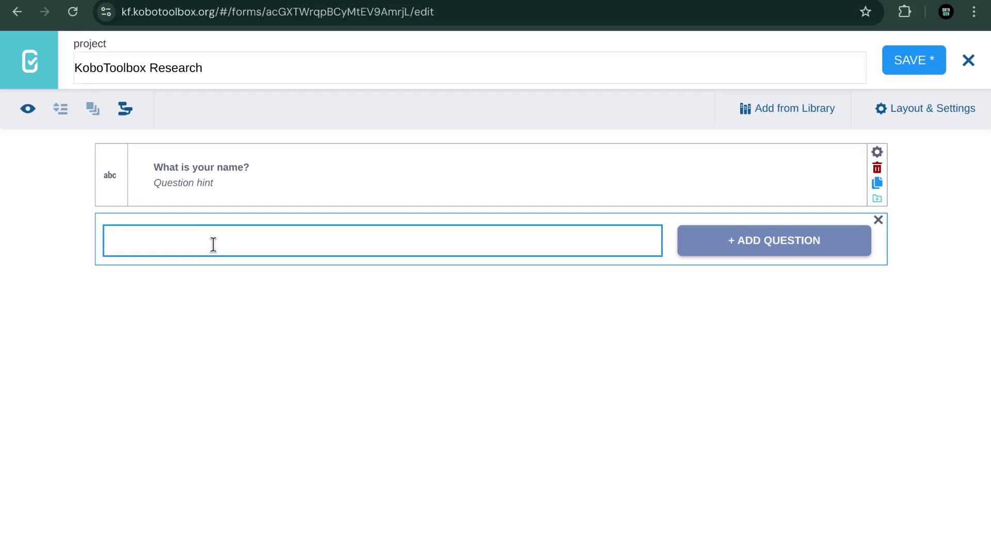
type("What is your age in years?")
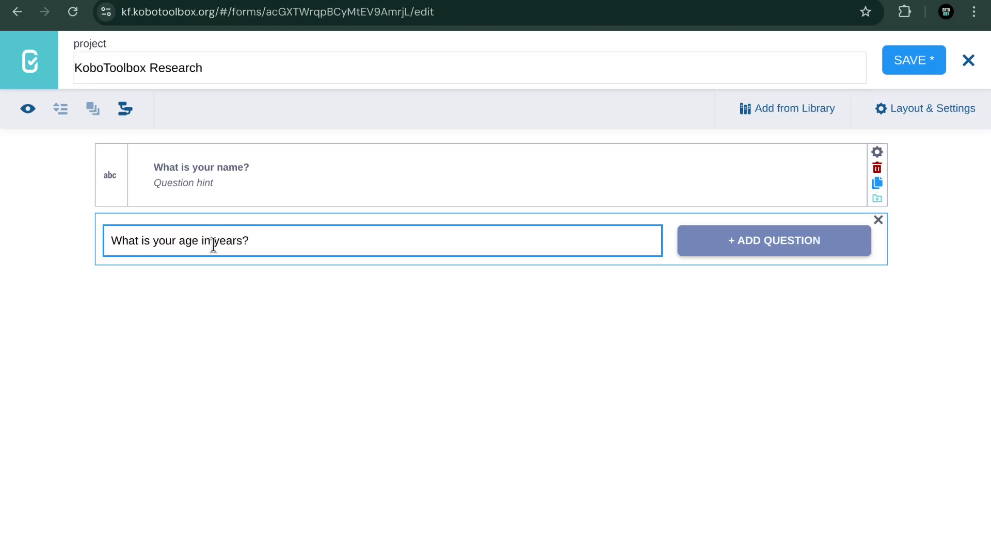
left_click(729, 252)
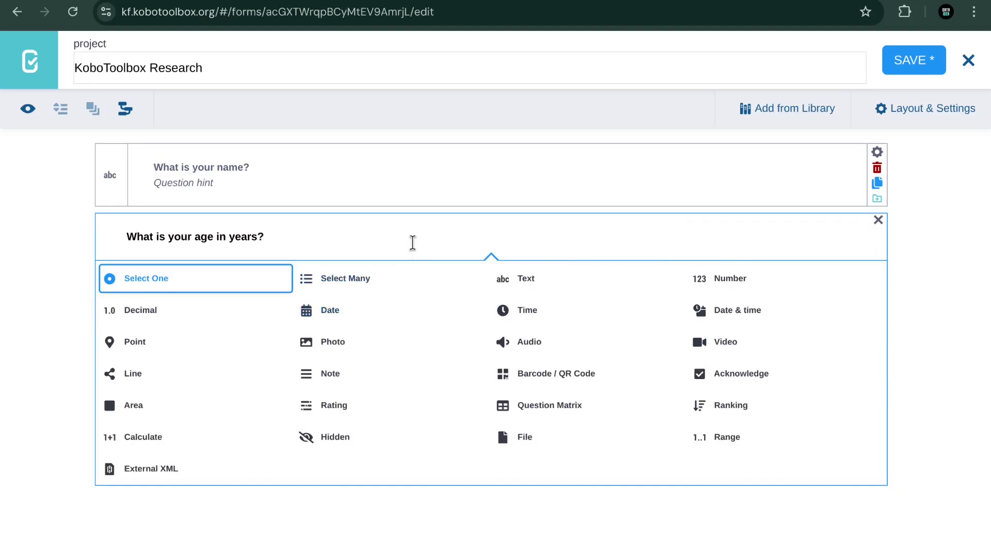
left_click(732, 282)
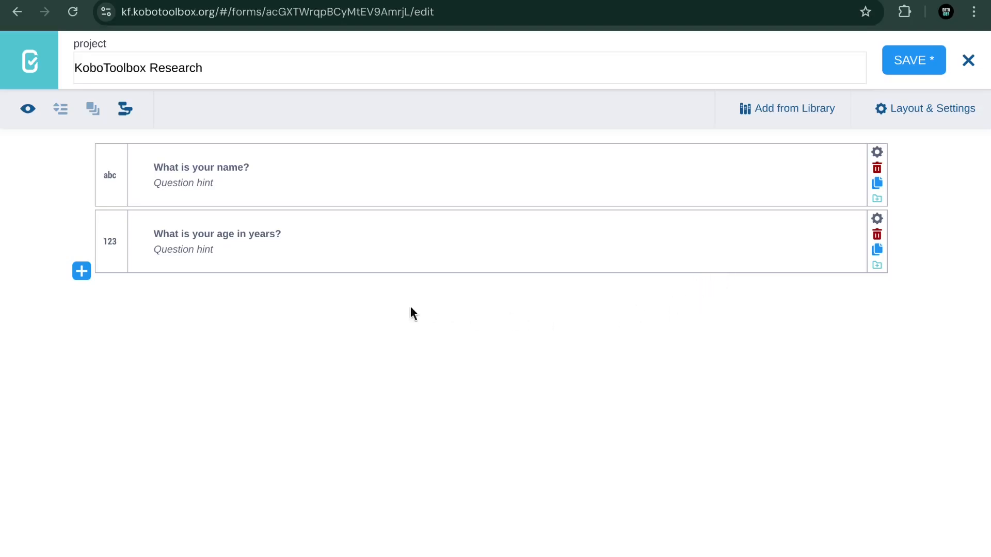
Step: Add a third question, 'What is your gender?', below the age question
left_click(82, 273)
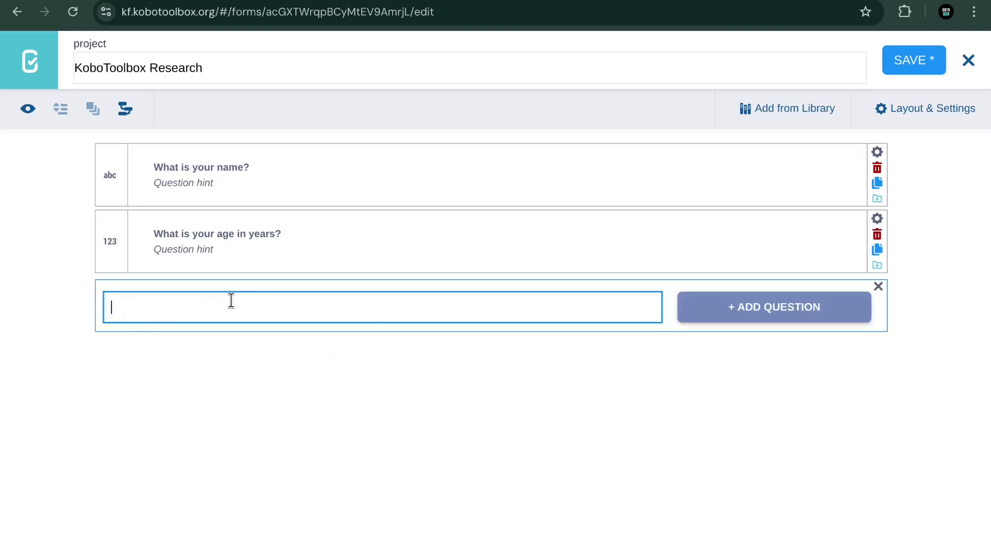
type("Whati")
key("BackSpace")
type("is you")
key("BackSpace")
type("r gender")
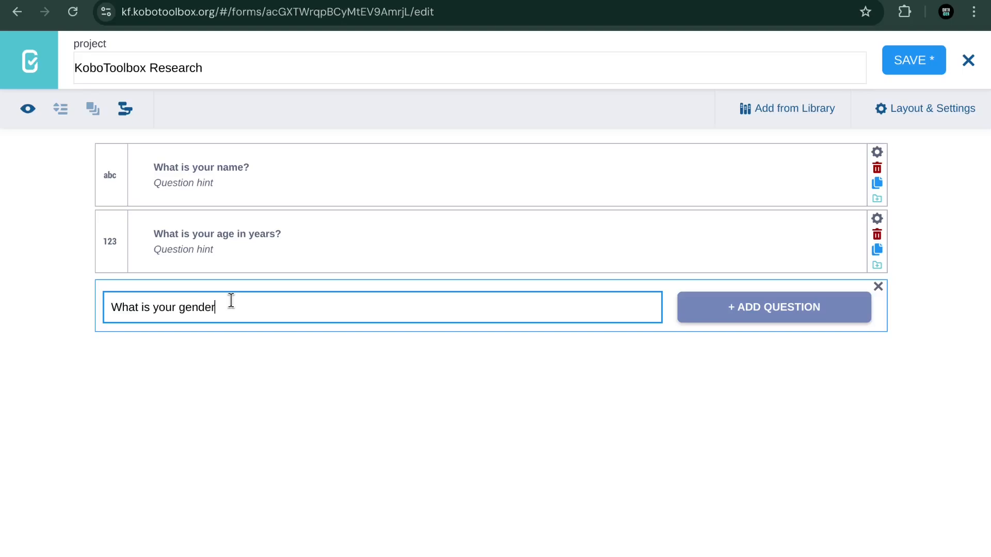
type("?")
left_click(719, 306)
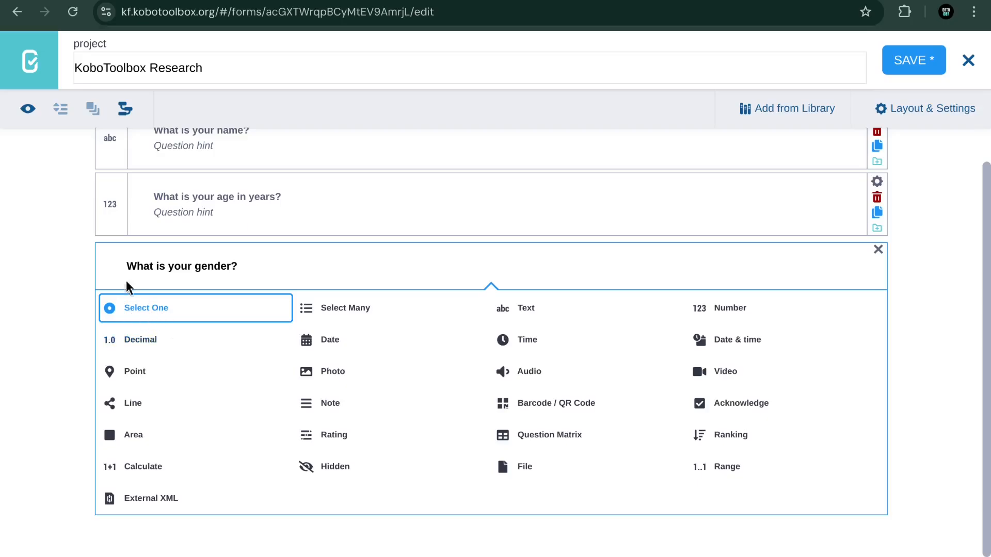
Step: Make the gender question Select One with choices Male and Female
left_click(157, 310)
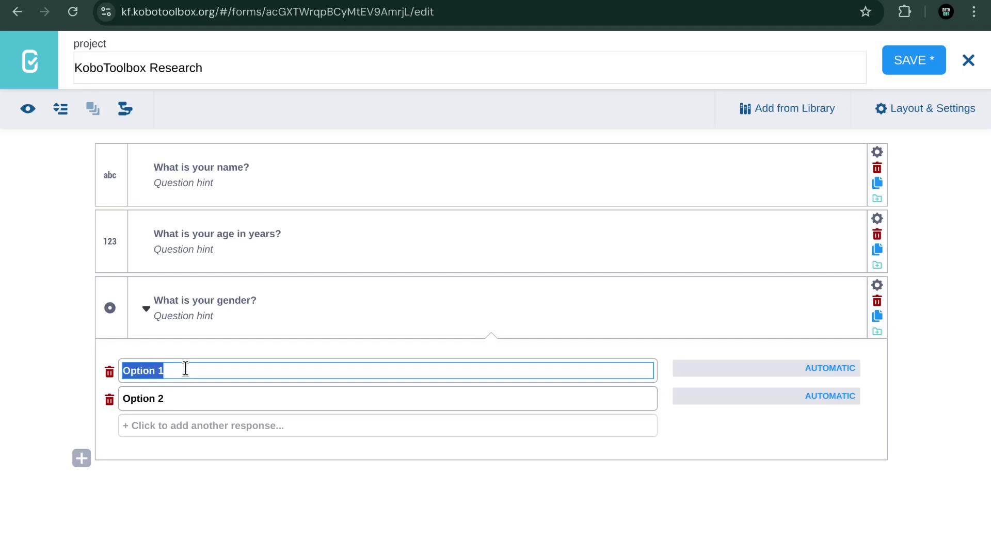
type("Male")
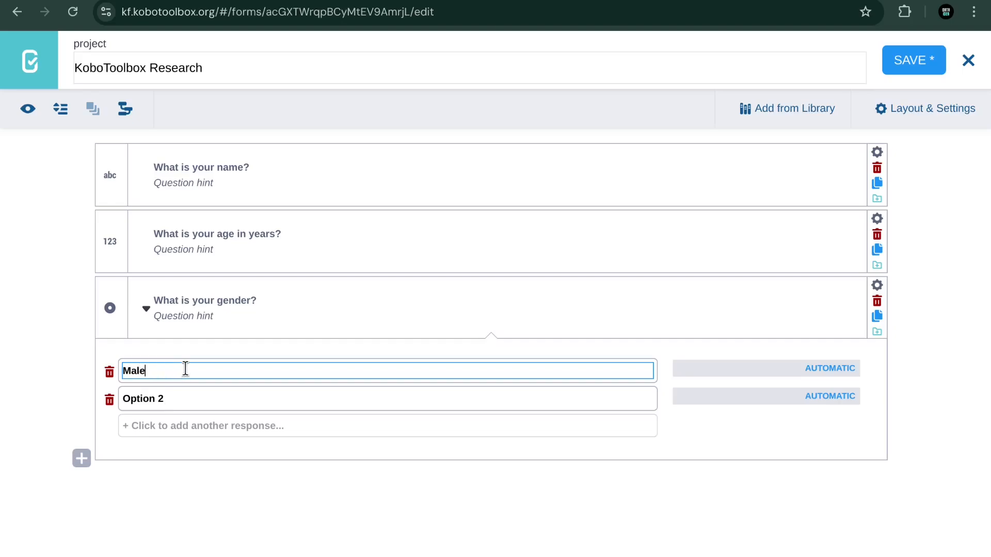
left_click(191, 402)
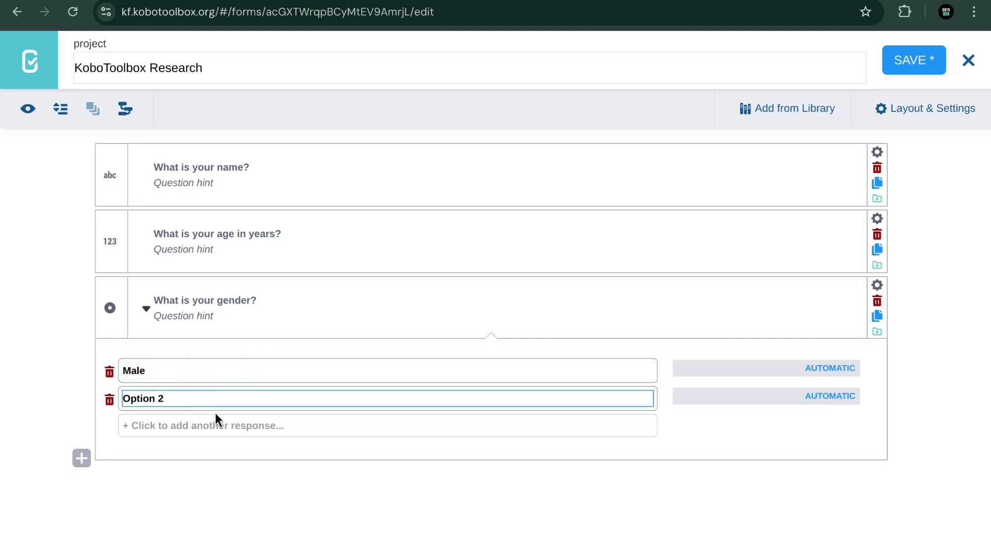
key("ctrl+a")
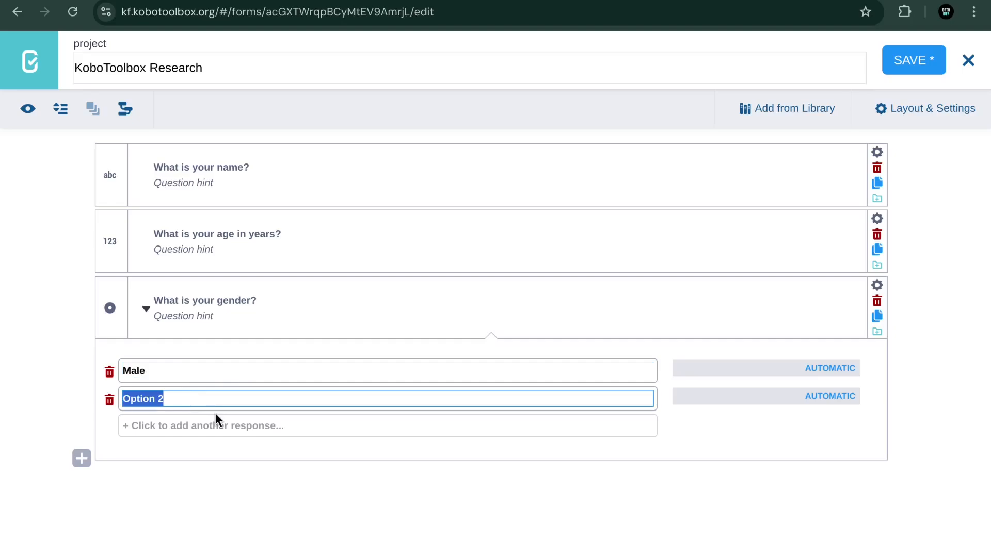
type("Female")
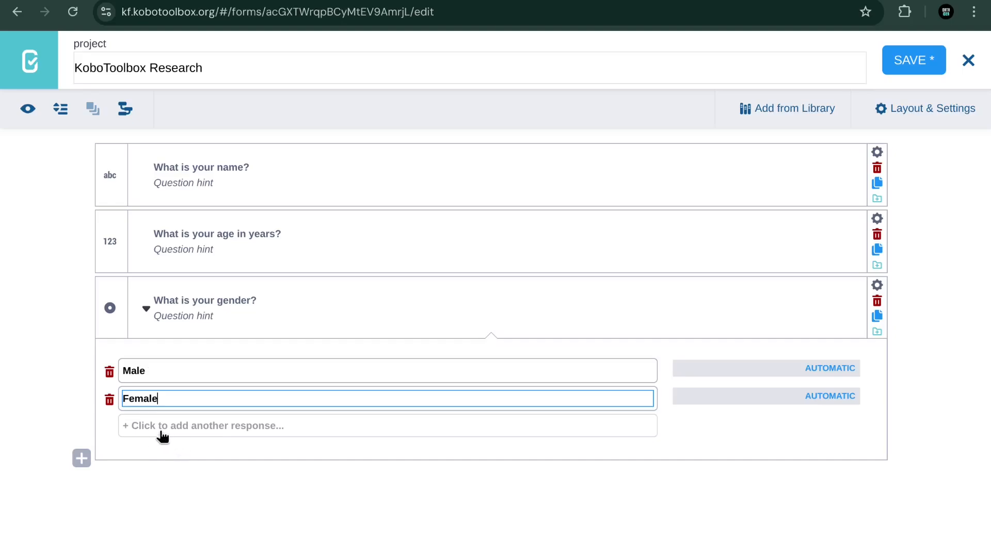
Step: Add the choices Other and Prefer not to say, checking them against the questionnaire PDF
left_click(232, 429)
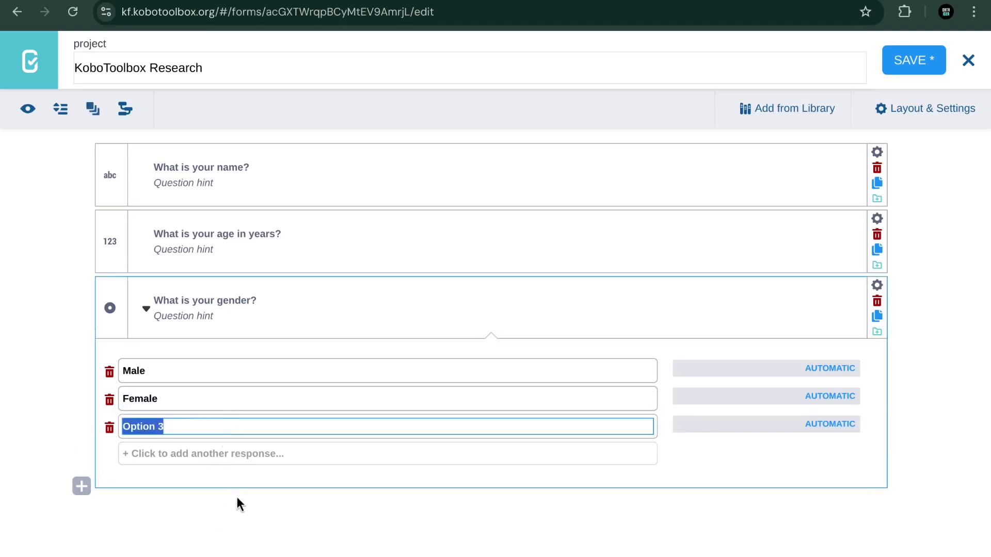
type("Other")
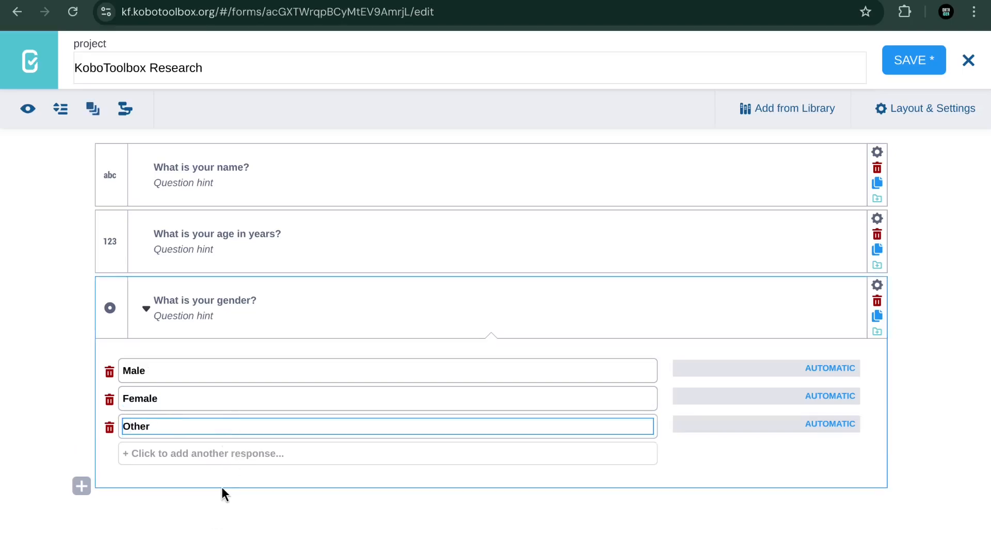
left_click(162, 465)
left_click(165, 457)
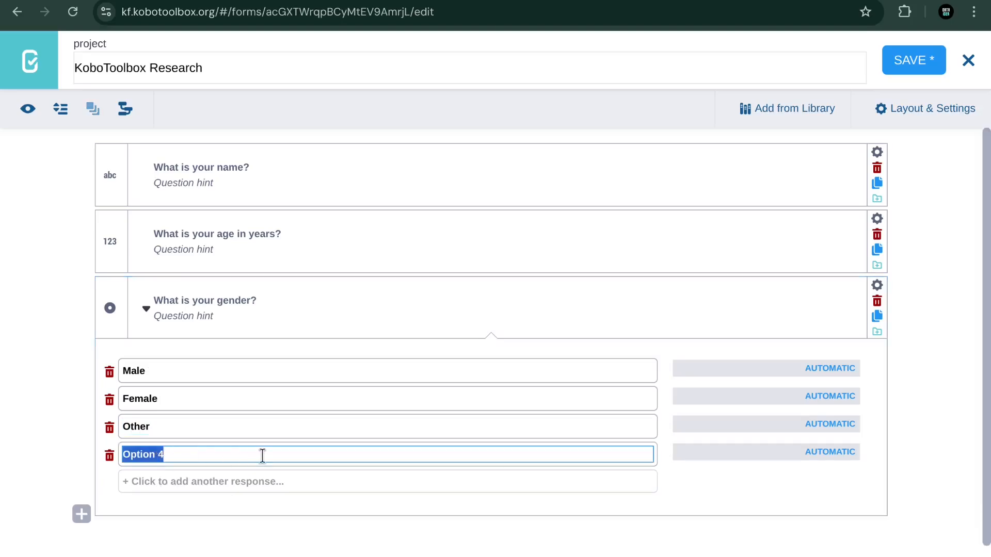
type("Prefer not to say")
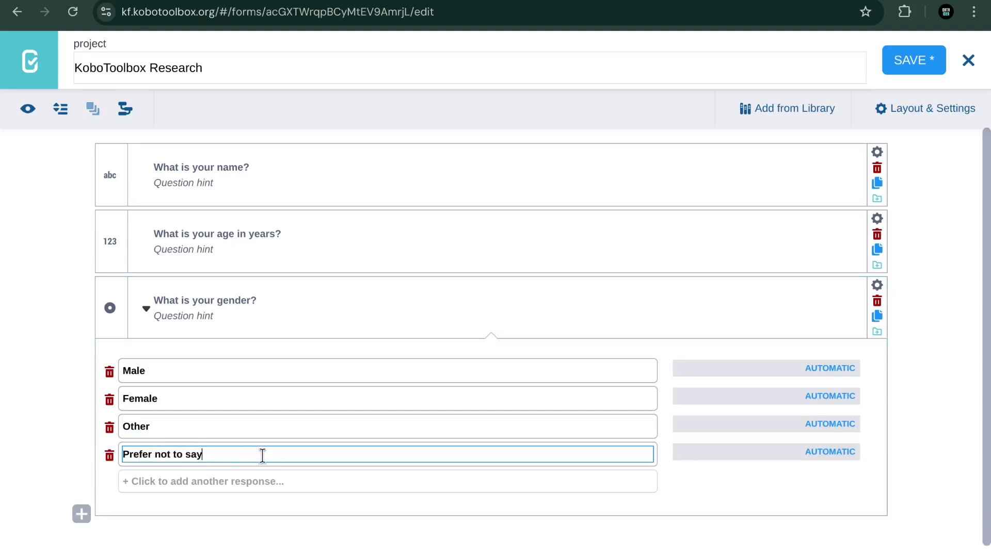
left_click(189, 505)
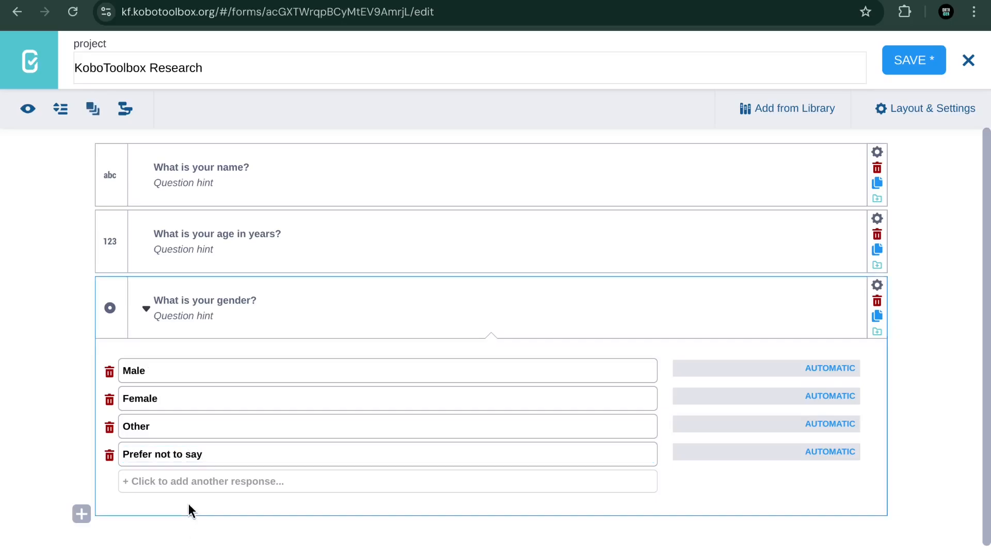
key("ctrl+Tab")
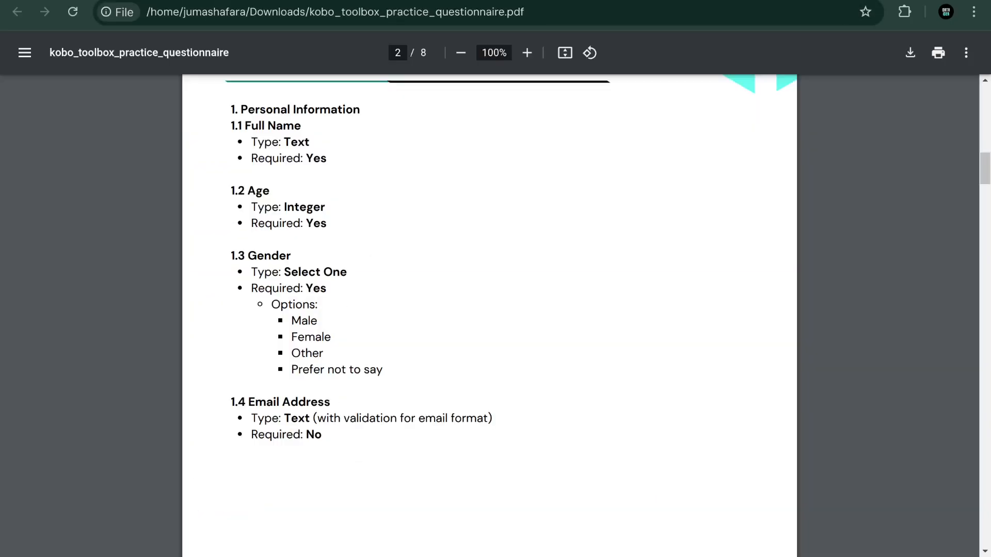
key("ctrl+shift+Tab")
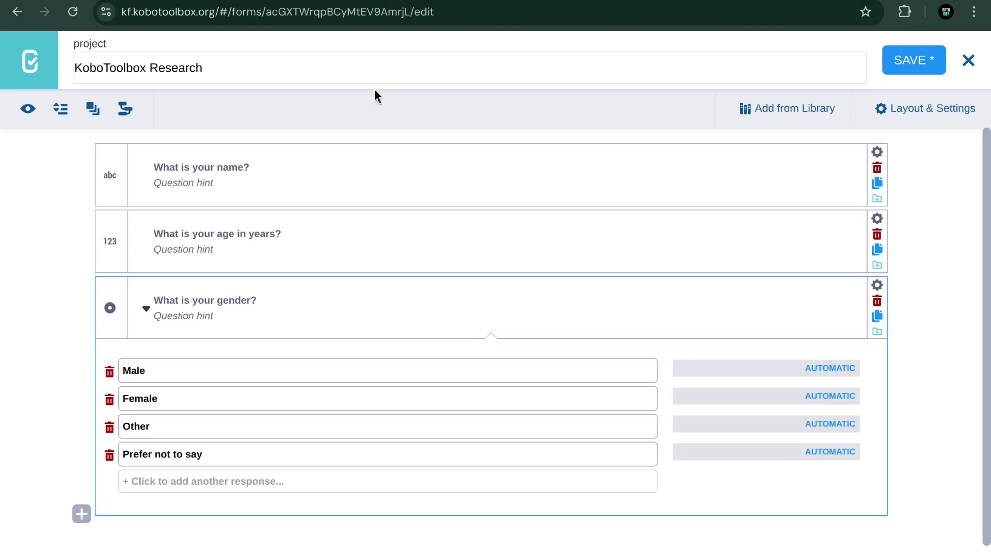
scroll(122, 473, "down", 1)
Step: Add a new question 'What is your email address?' below the gender question
left_click(82, 503)
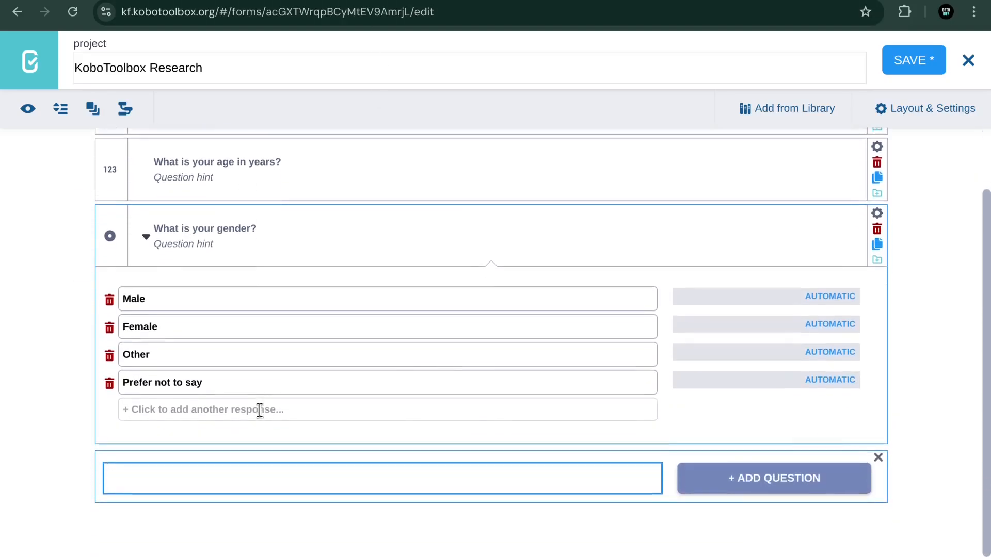
type("W")
key("BackSpace")
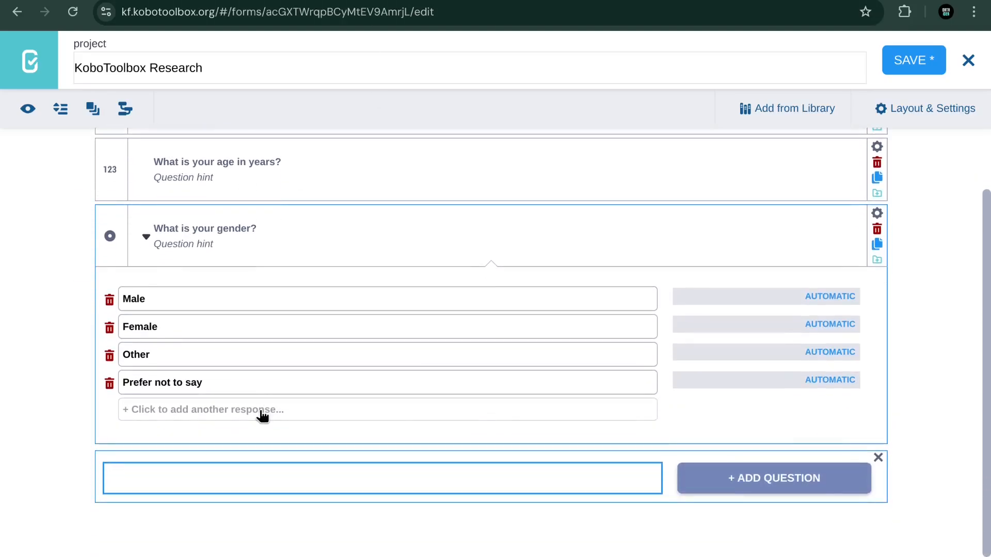
type("What is your email")
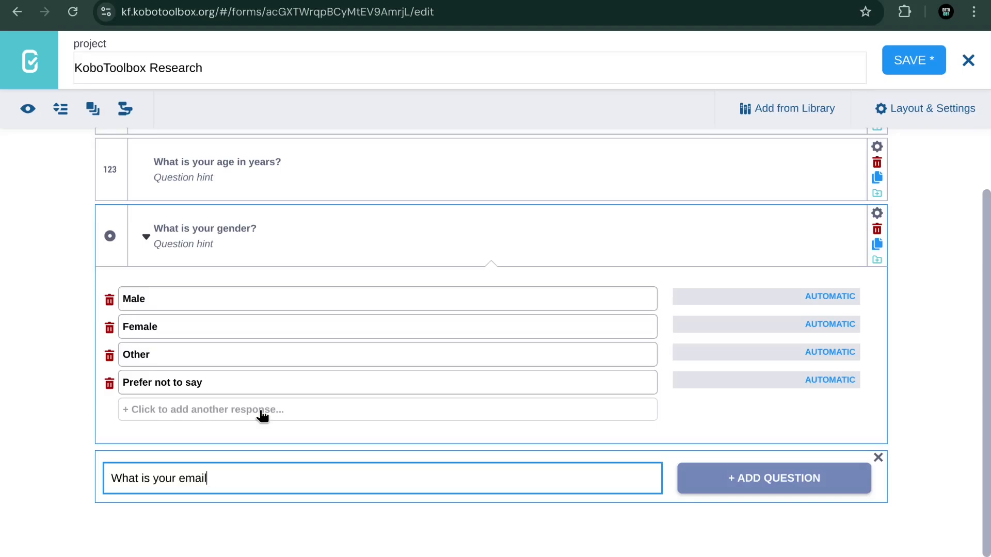
type("add")
left_click(752, 477)
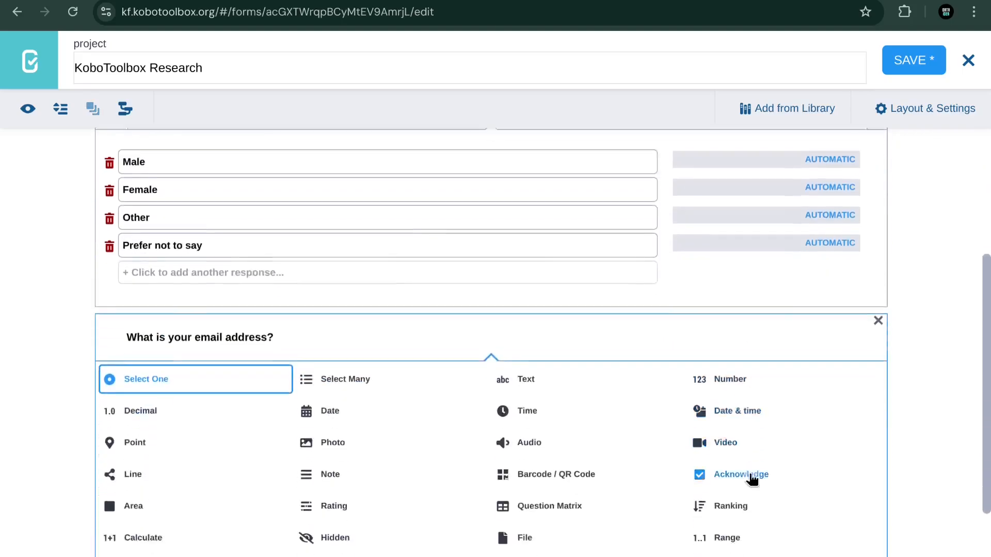
Step: Set the email question's type to Text
scroll(619, 412, "down", 2)
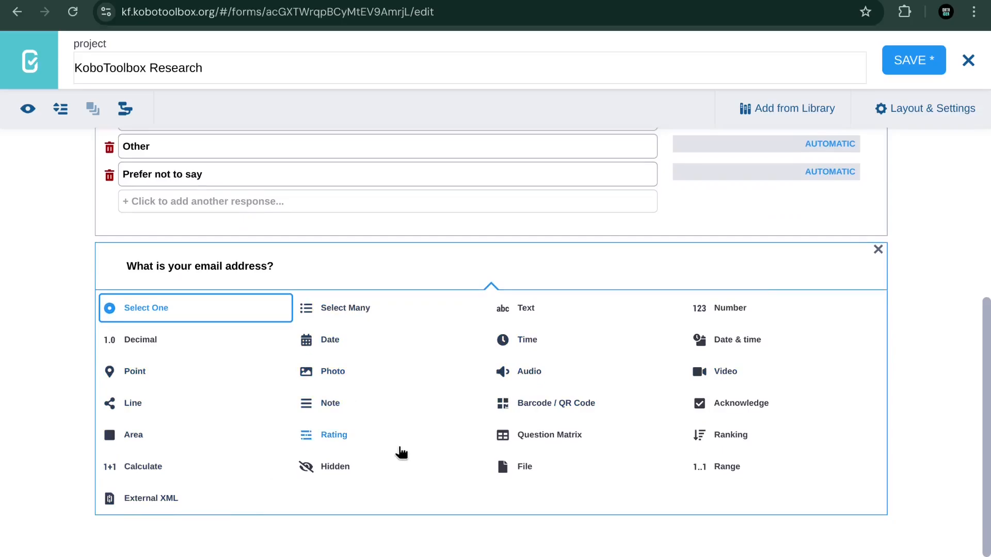
left_click(528, 313)
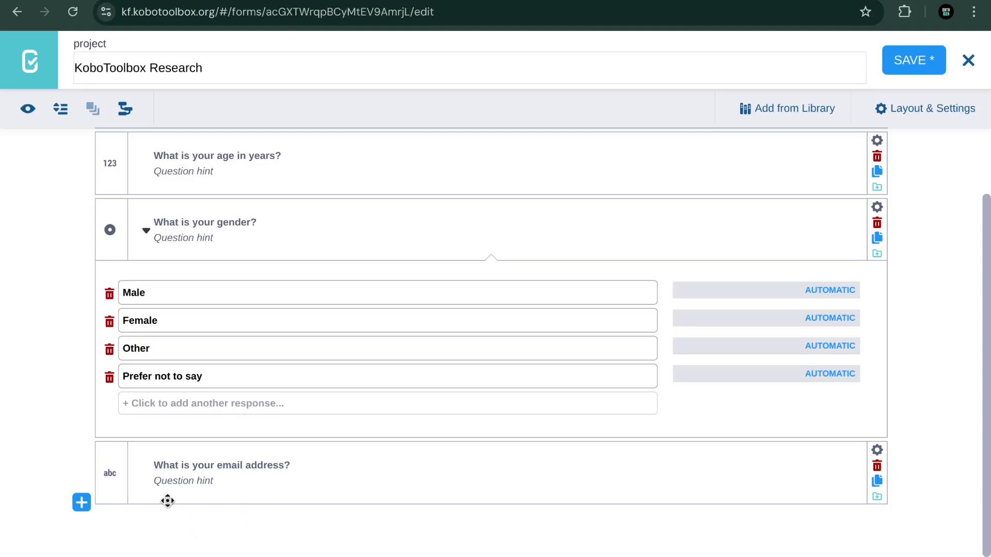
scroll(376, 305, "up", 2)
scroll(391, 298, "down", 2)
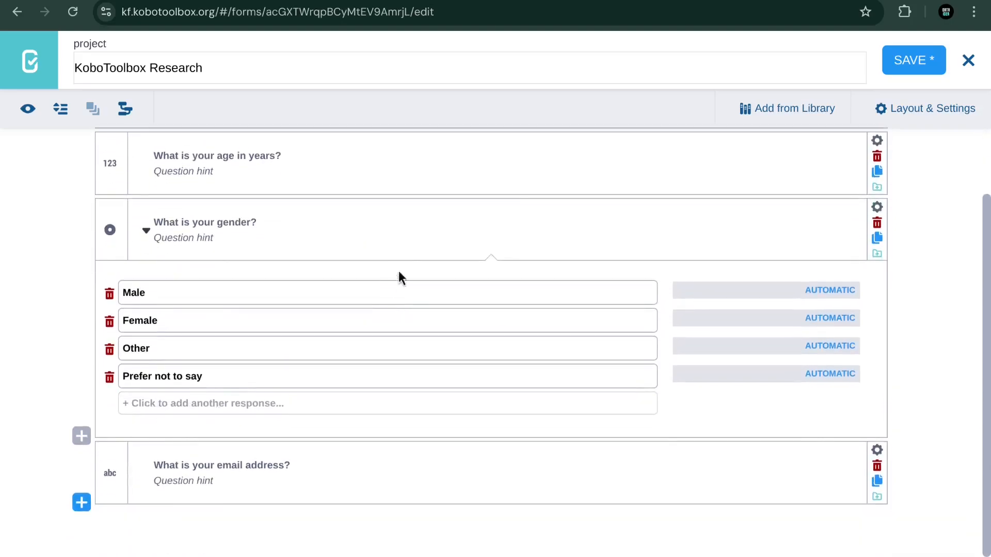
scroll(425, 222, "up", 2)
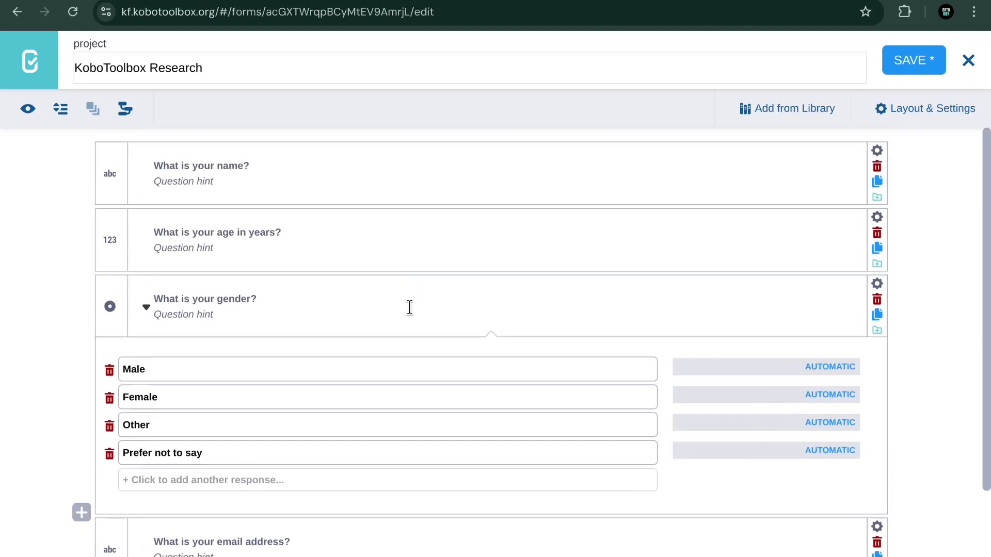
scroll(409, 307, "down", 2)
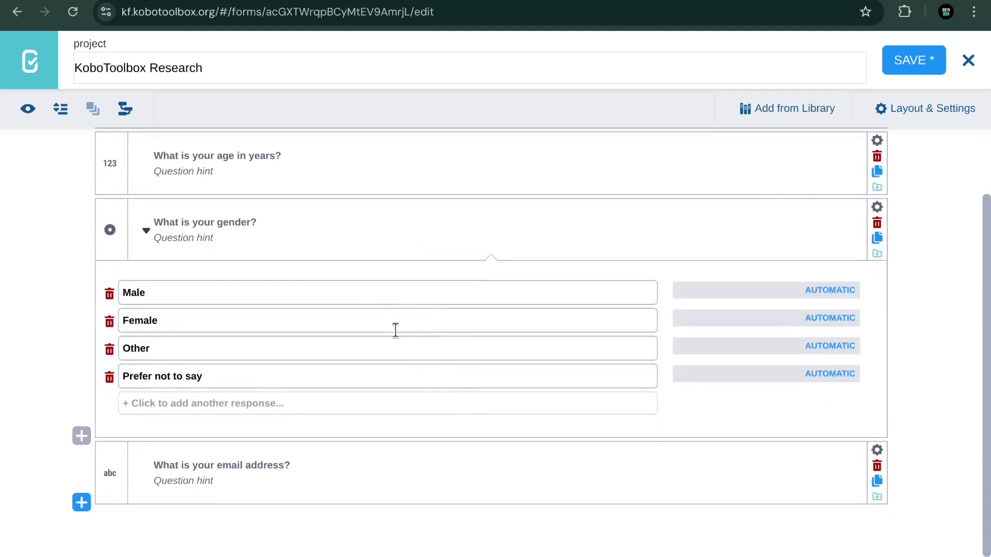
scroll(285, 288, "up", 2)
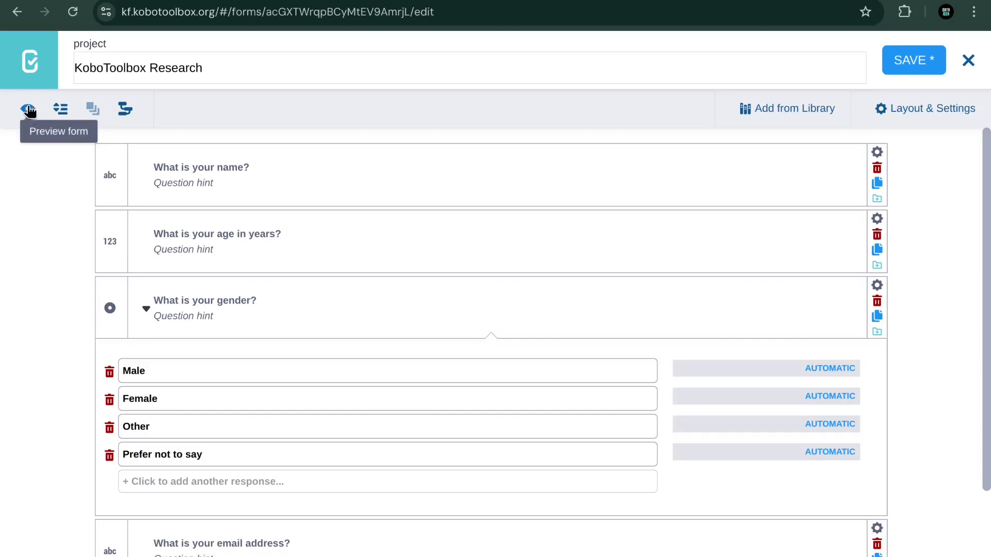
Step: Preview the form and look over the KoboToolbox Research title and the name, age, gender, email questions
left_click(42, 120)
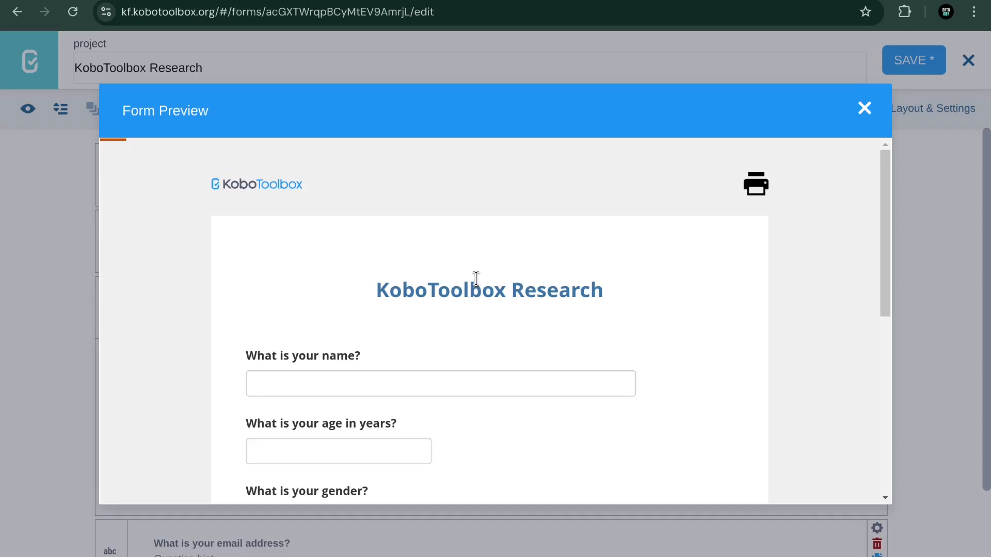
left_click_drag(604, 299, 372, 302)
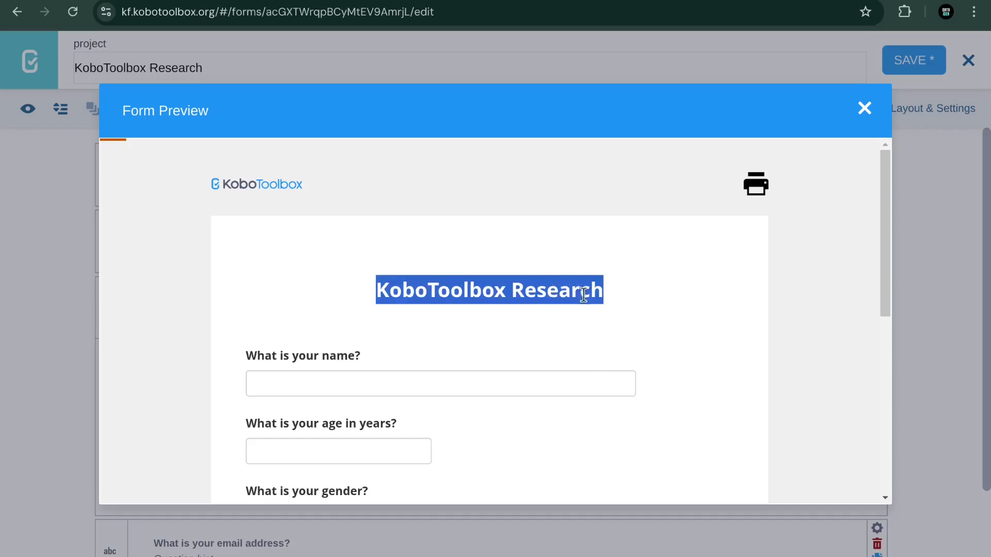
scroll(581, 294, "down", 3)
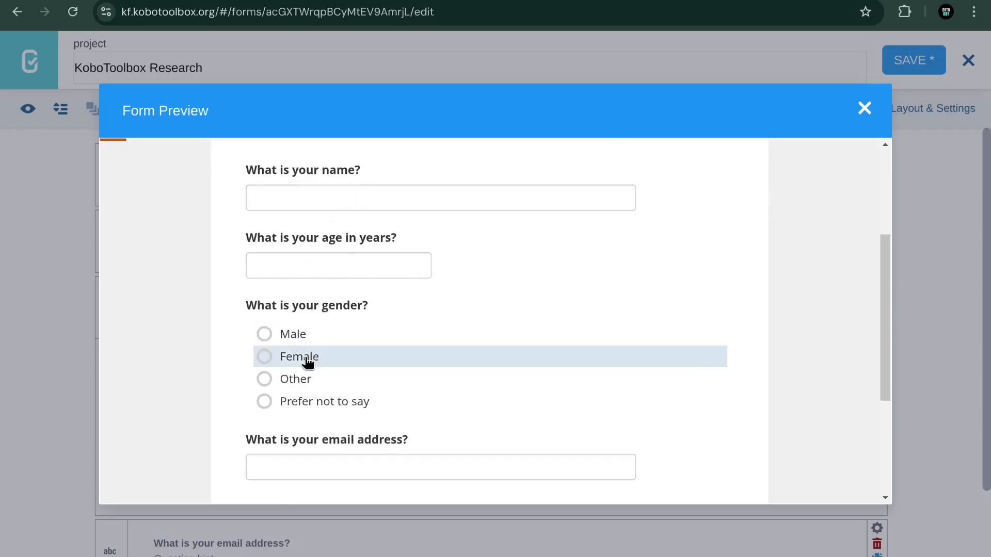
scroll(320, 342, "down", 3)
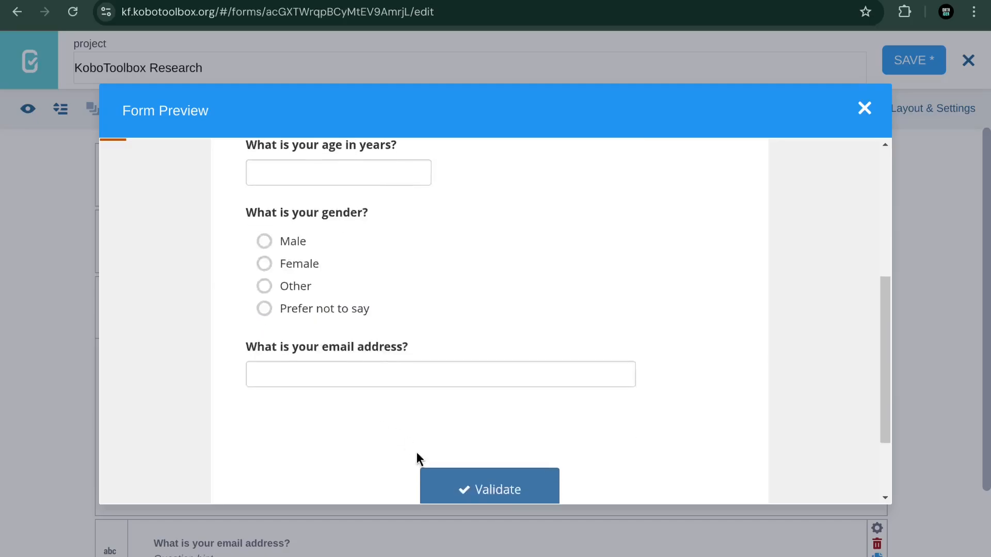
scroll(614, 317, "up", 6)
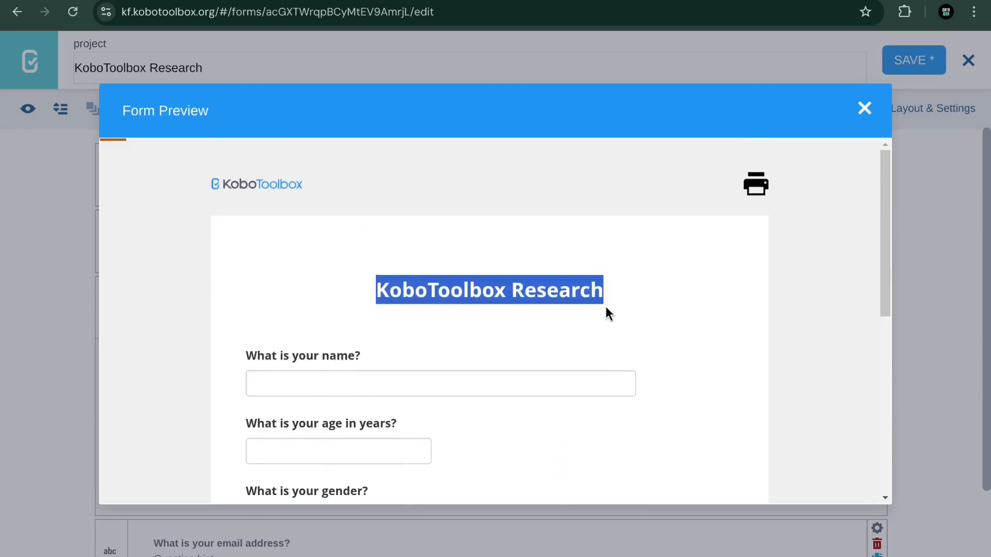
scroll(619, 310, "down", 3)
scroll(501, 187, "up", 3)
scroll(493, 247, "down", 2)
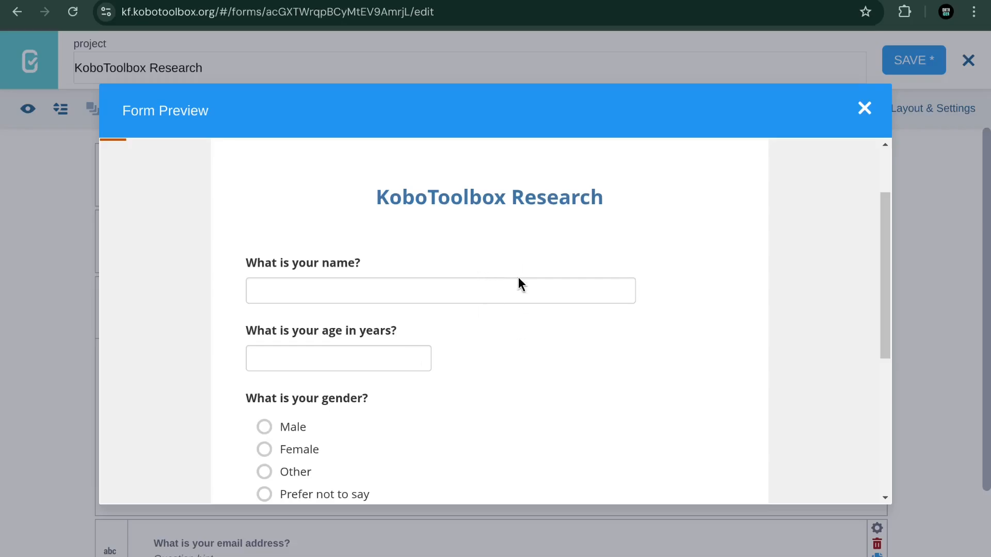
Step: In the preview, answer with a sample name, age 45 and gender Male
left_click(464, 283)
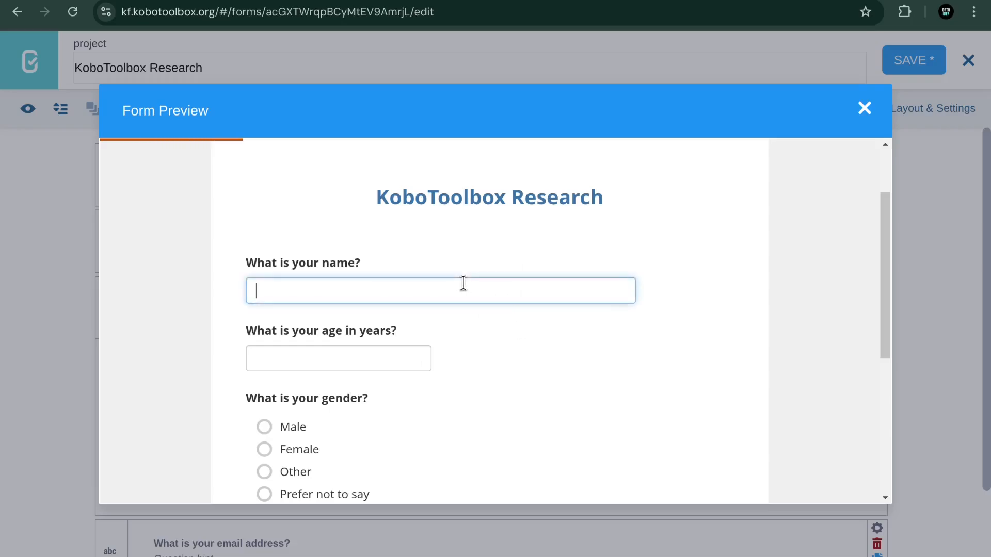
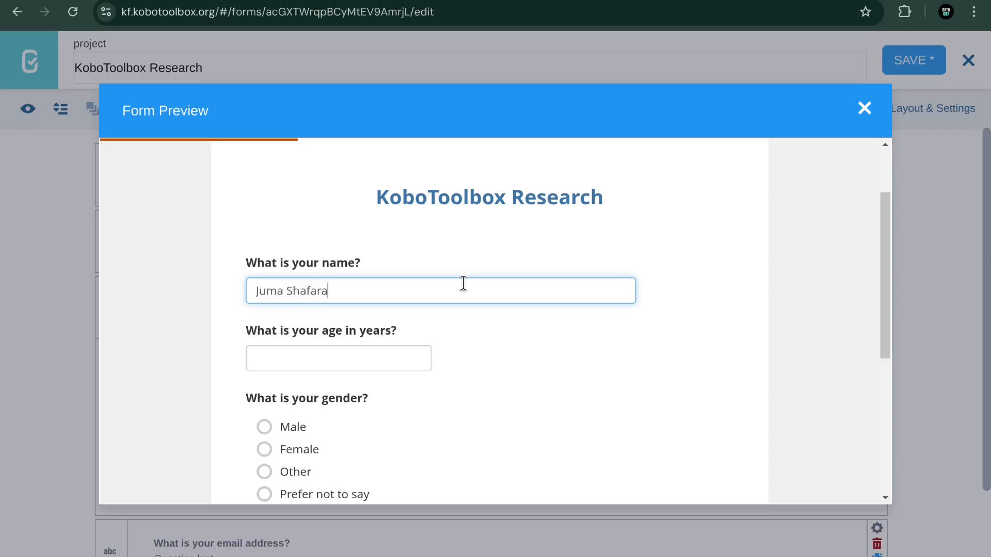
left_click(364, 367)
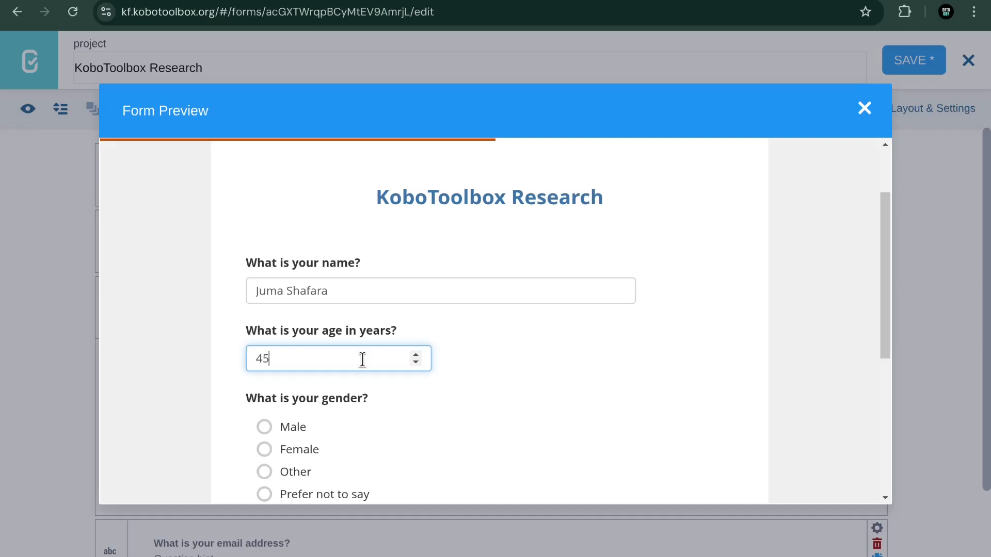
scroll(591, 327, "down", 2)
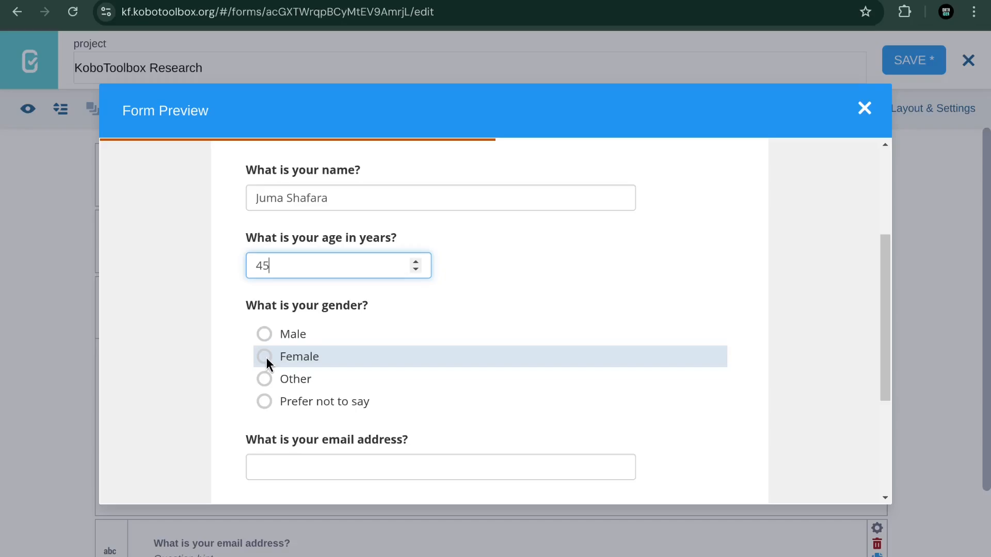
left_click(263, 335)
scroll(363, 345, "down", 2)
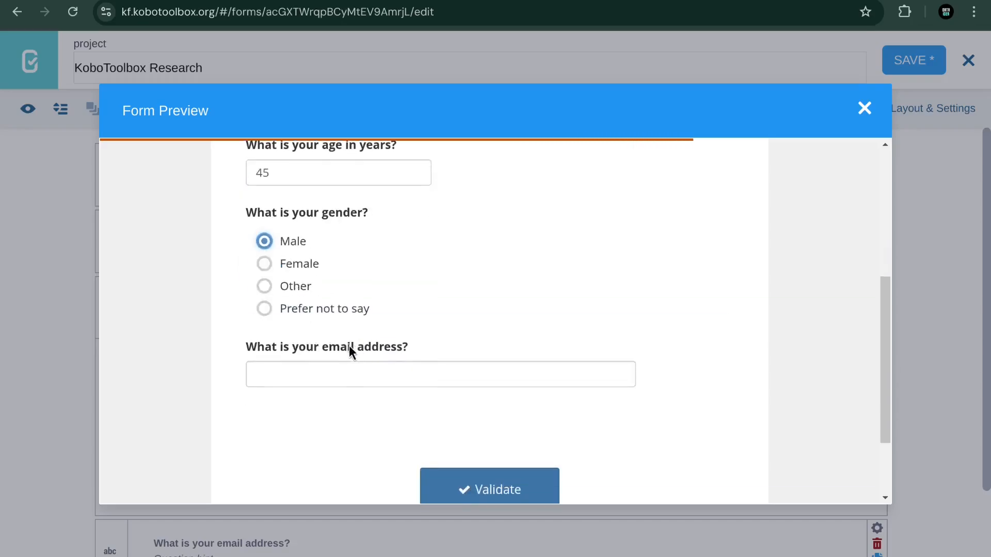
Step: Enter a sample email address and validate the form, getting 'Form is valid!'
left_click(334, 371)
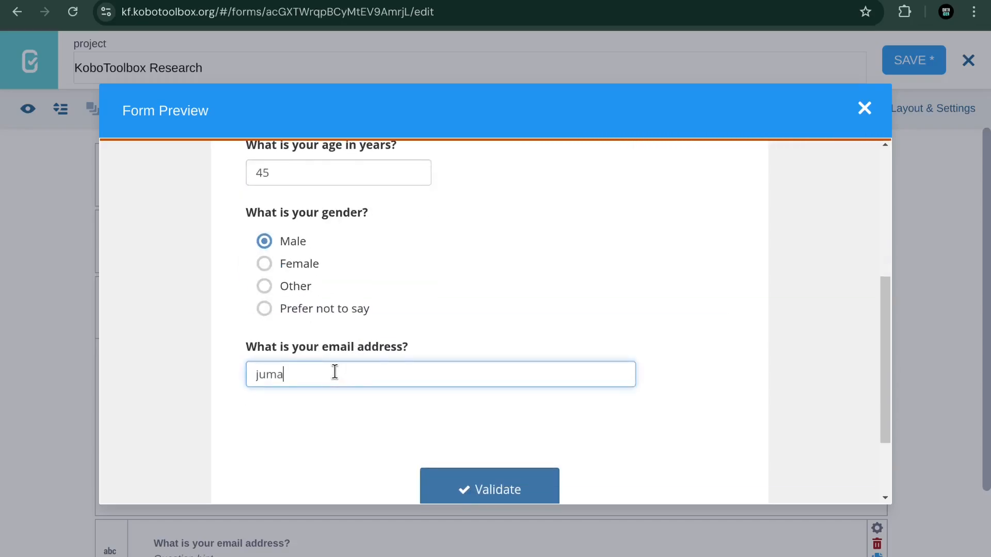
scroll(489, 348, "down", 2)
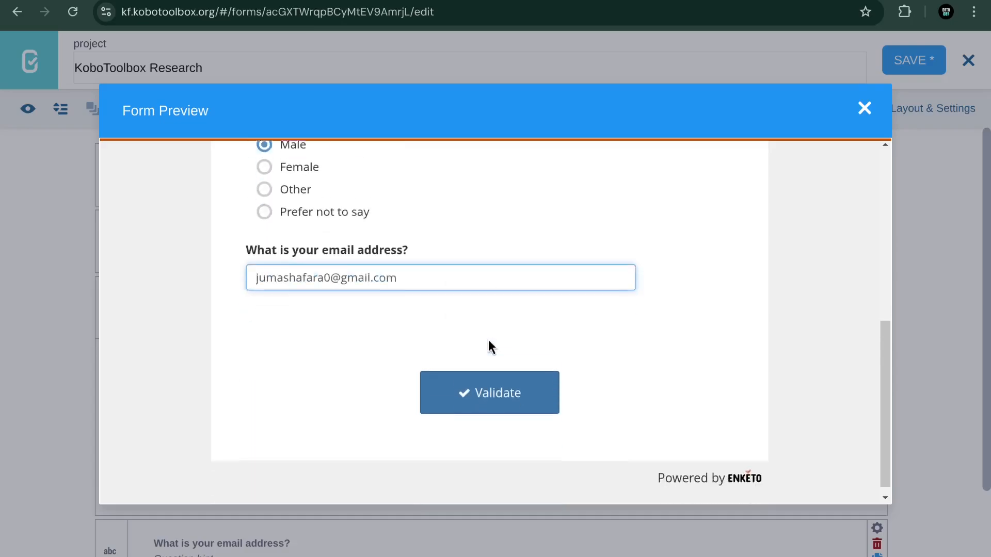
left_click(475, 381)
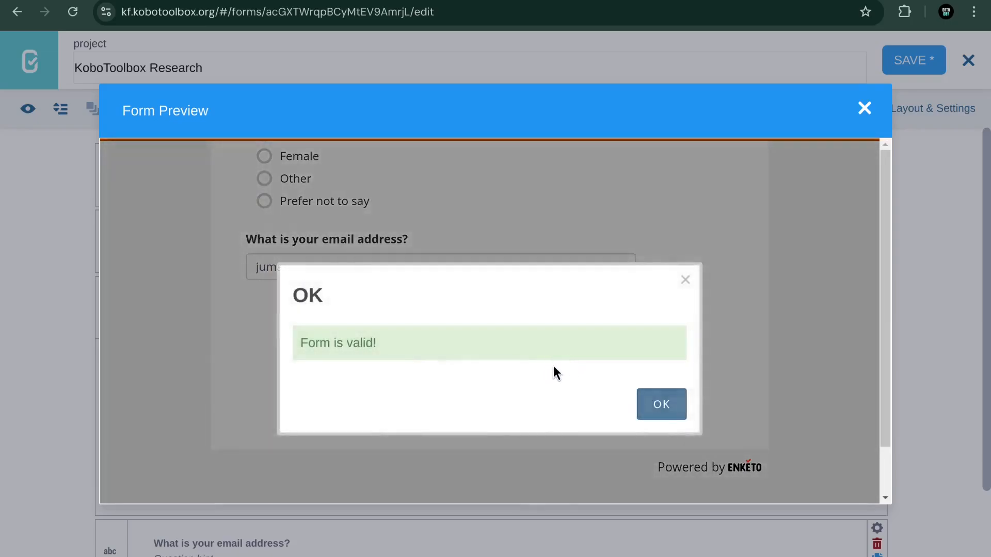
left_click(661, 407)
scroll(464, 310, "up", 5)
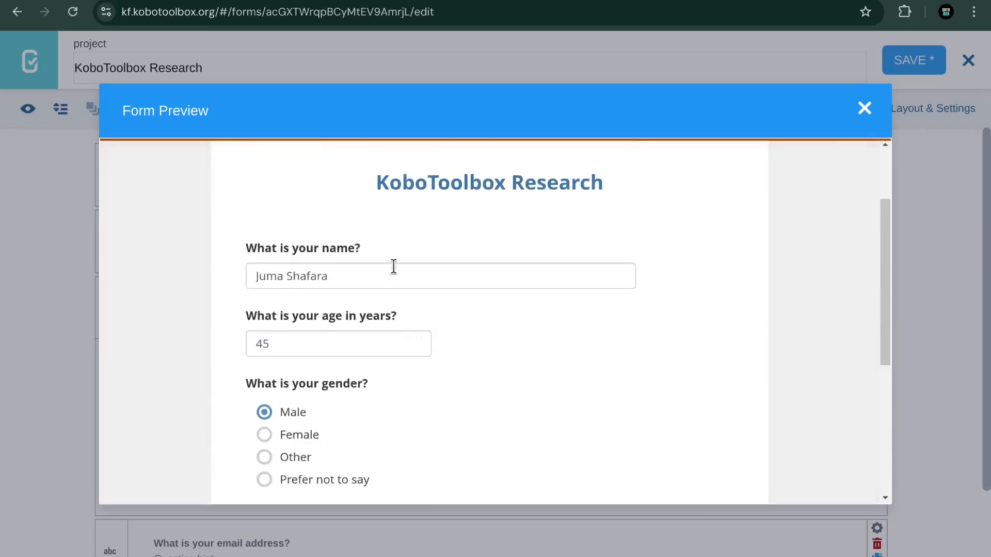
scroll(443, 337, "down", 1)
scroll(454, 356, "down", 5)
scroll(474, 363, "up", 4)
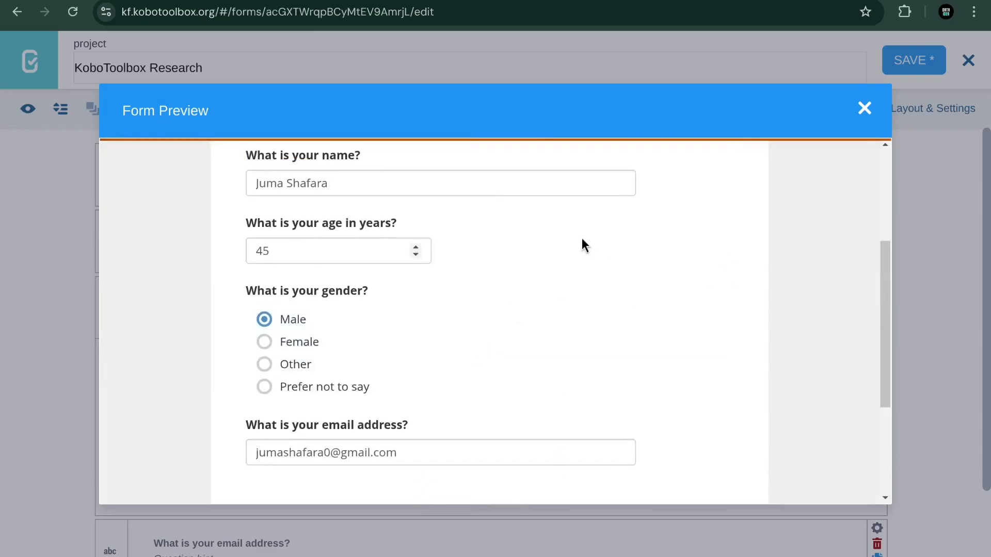
scroll(593, 227, "up", 3)
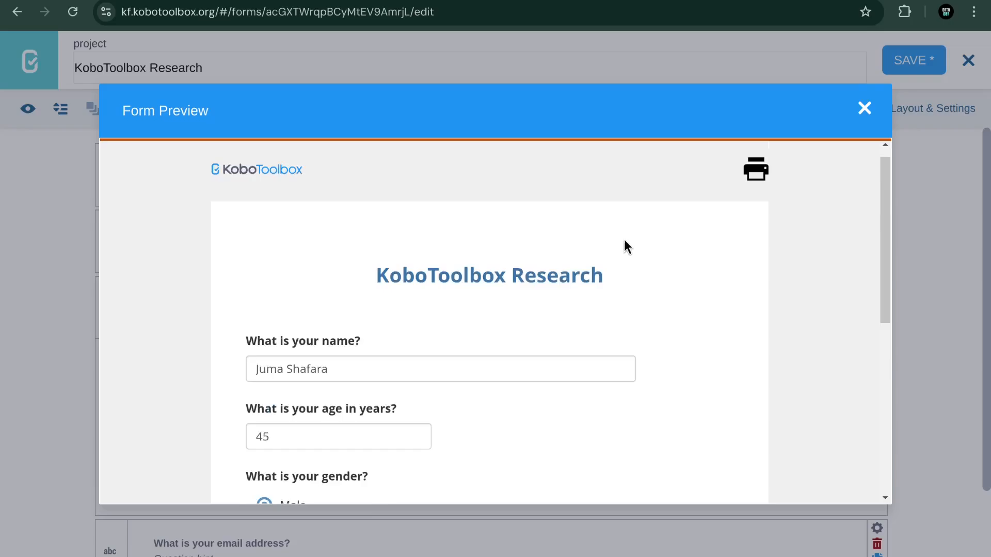
scroll(623, 242, "down", 6)
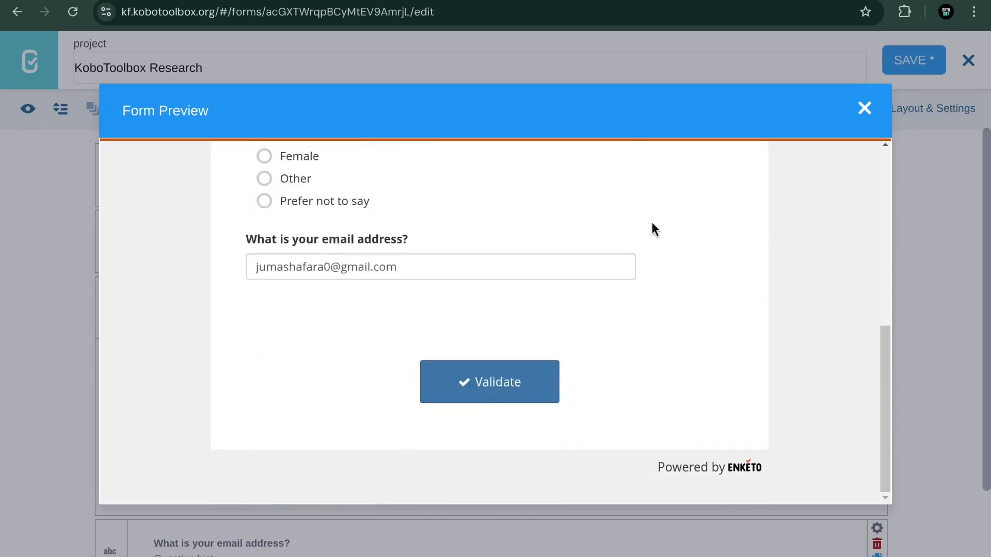
Step: Close the form preview and the survey-count question's Skip Logic panel, then return to the top
left_click(864, 108)
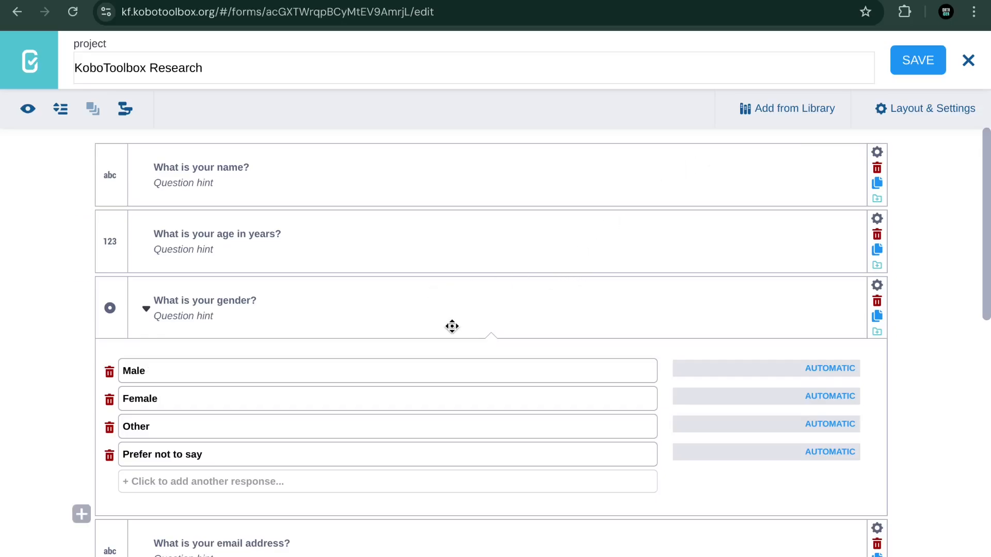
scroll(449, 356, "down", 6)
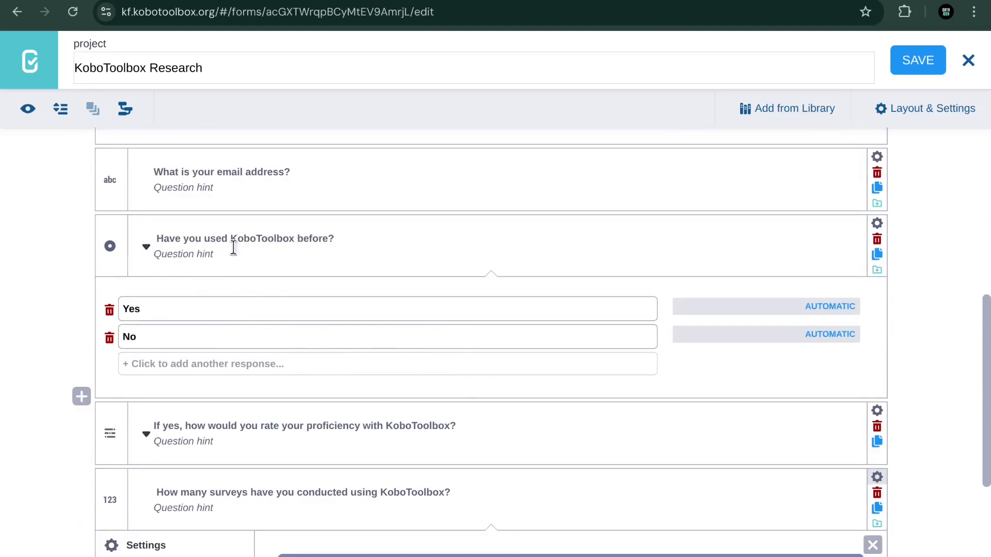
scroll(352, 247, "down", 3)
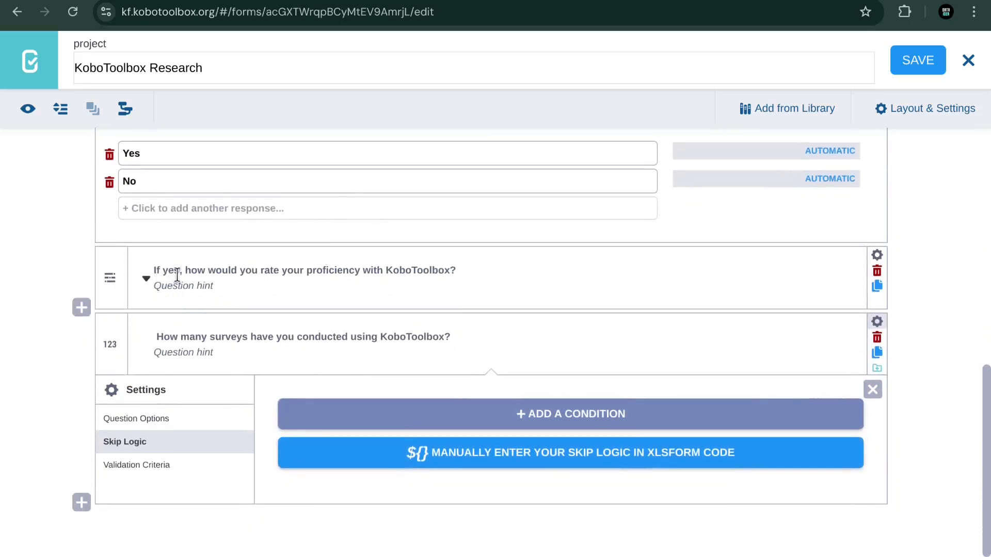
left_click(873, 388)
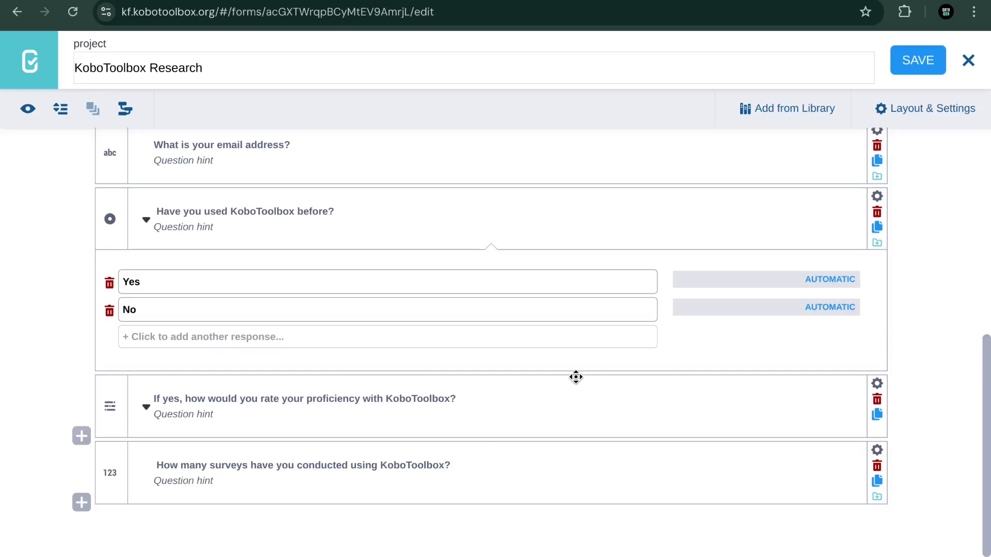
scroll(575, 378, "up", 8)
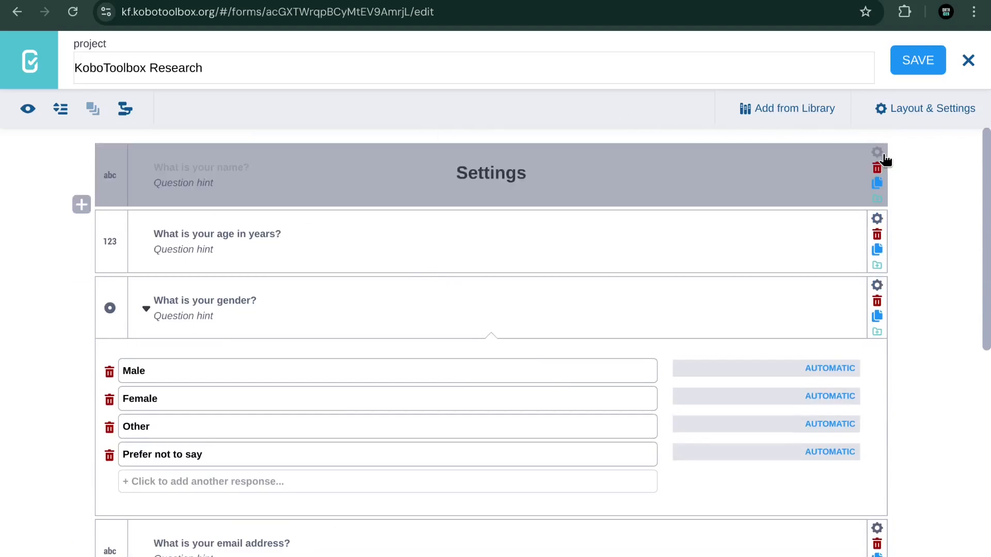
Step: Open the name question's settings and review its Skip Logic, Validation Criteria and Question Options tabs
left_click(877, 151)
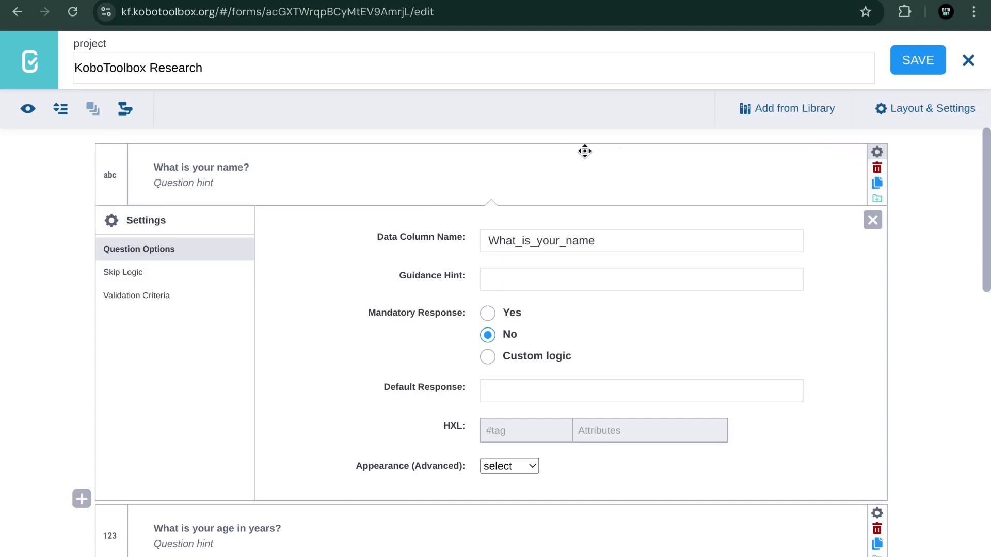
left_click(877, 152)
left_click(876, 153)
left_click(127, 280)
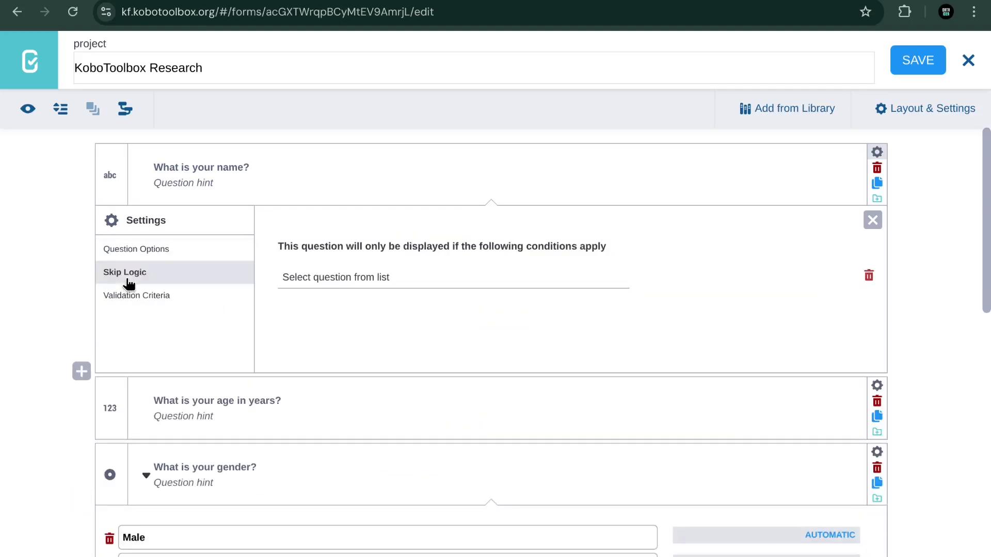
left_click(144, 304)
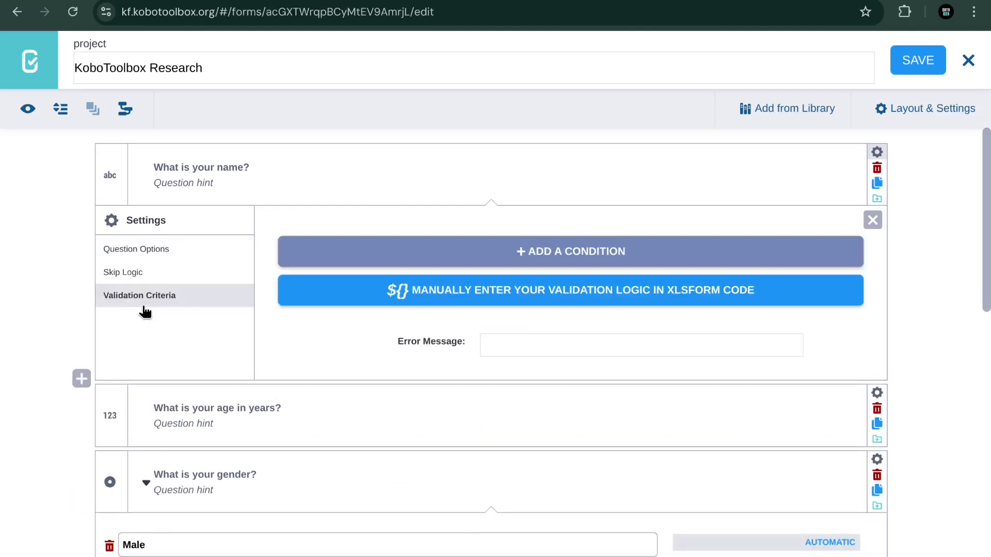
left_click(146, 252)
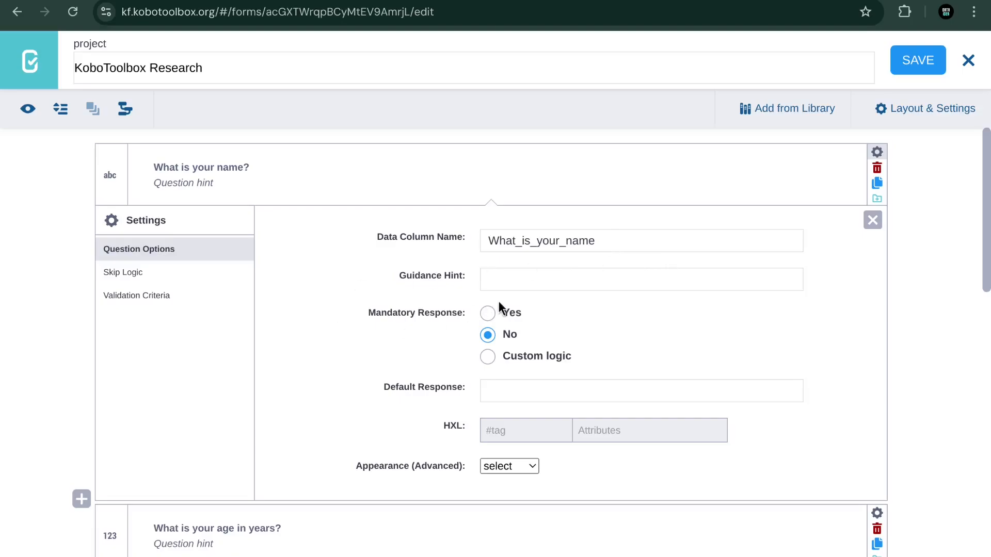
Step: Change the name question's data column name from What_is_your_name to name, then close settings
left_click(606, 243)
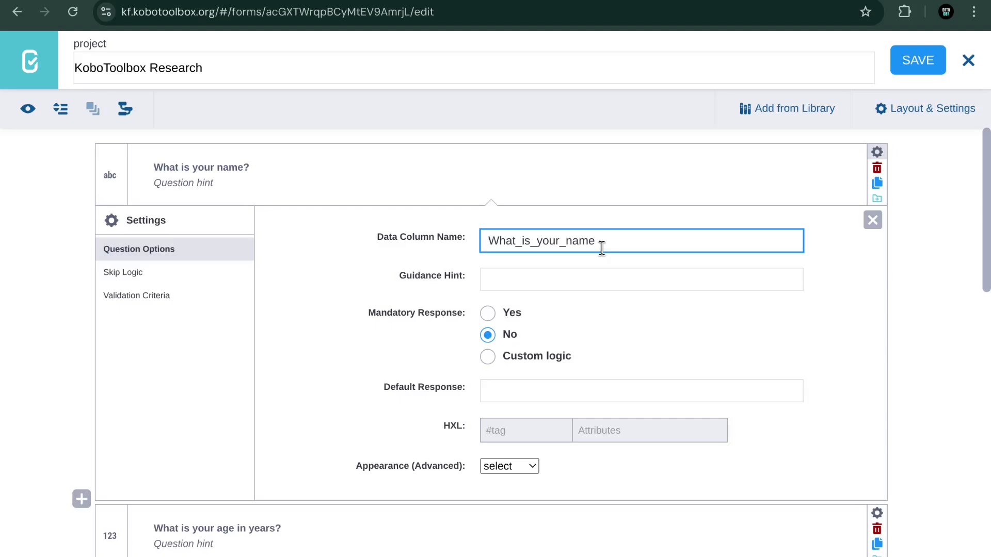
key("BackSpace")
key("BackSpace")
key("BackSpace")
key("BackSpace")
key("BackSpace")
key("BackSpace")
key("BackSpace")
key("BackSpace")
key("BackSpace")
key("BackSpace")
key("BackSpace")
key("BackSpace")
key("BackSpace")
key("BackSpace")
key("BackSpace")
key("BackSpace")
key("BackSpace")
type("name")
left_click(498, 277)
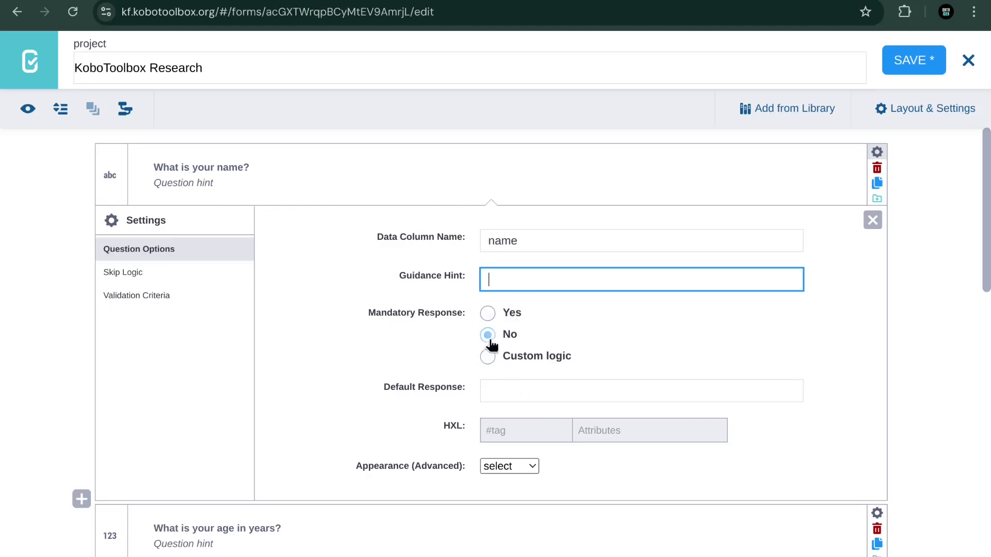
scroll(579, 299, "down", 2)
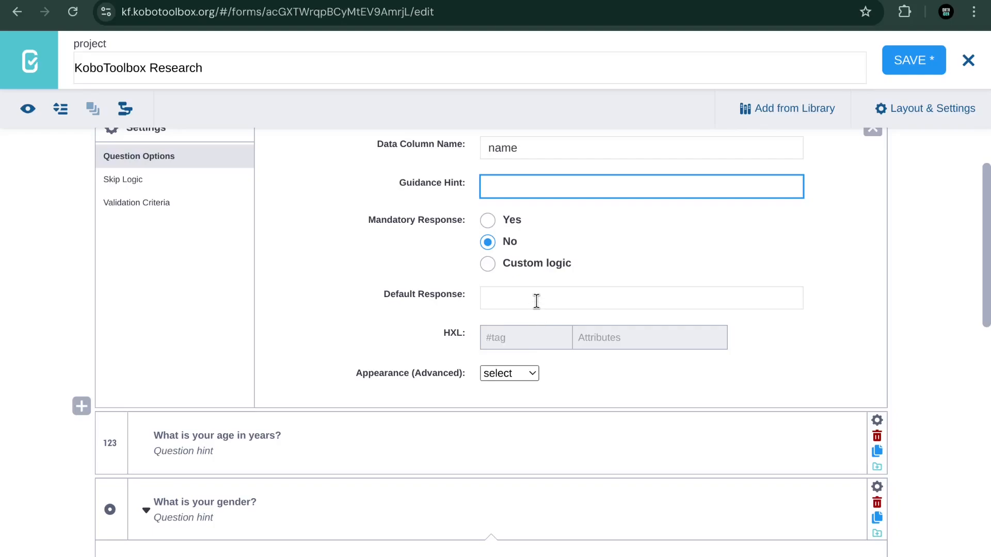
left_click(537, 301)
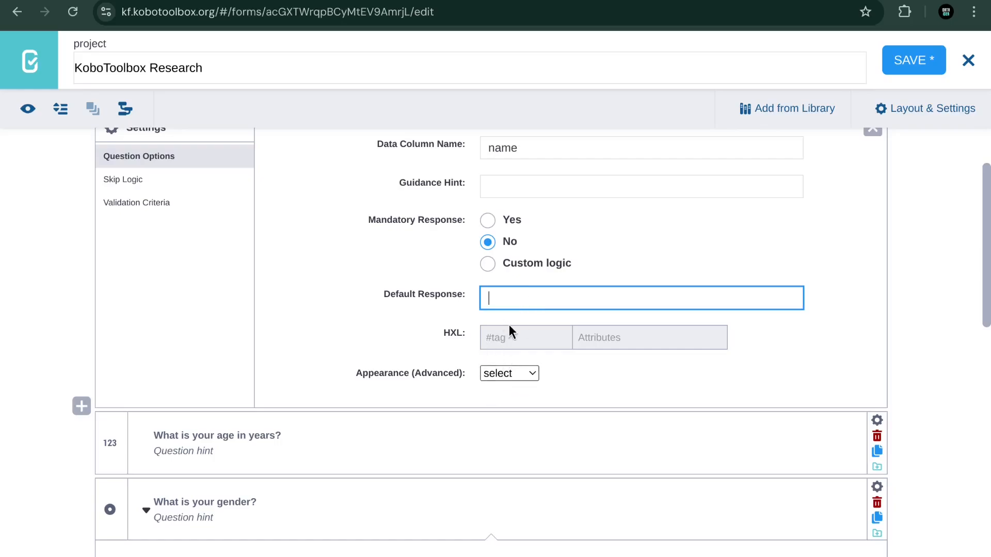
scroll(837, 155, "up", 3)
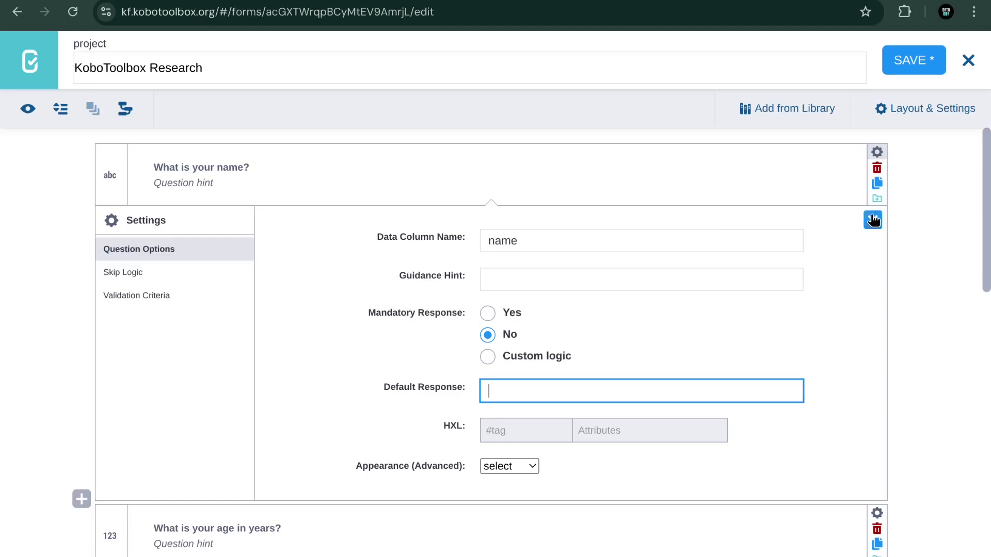
left_click(872, 220)
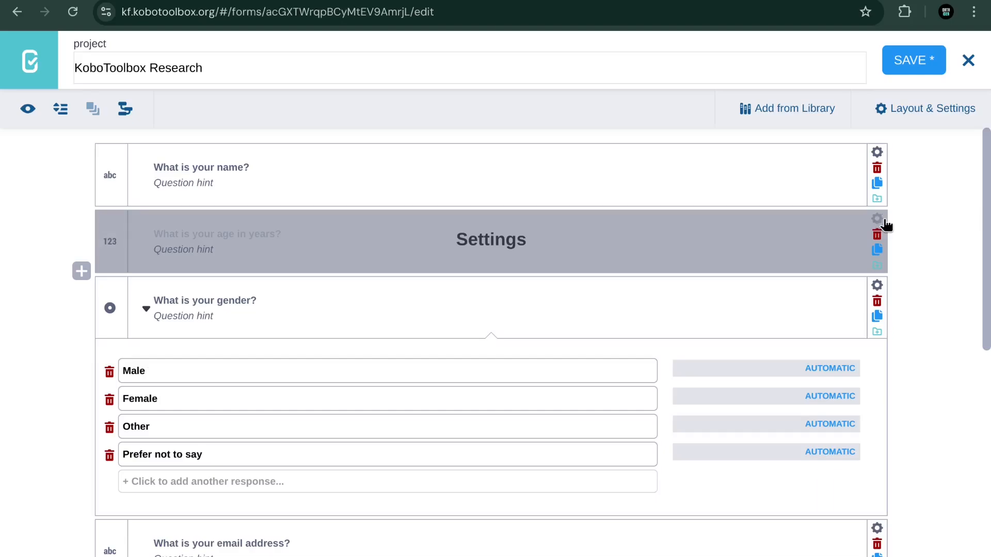
Step: Shorten the age question's data column name to age and set Mandatory Response to Yes
left_click(878, 221)
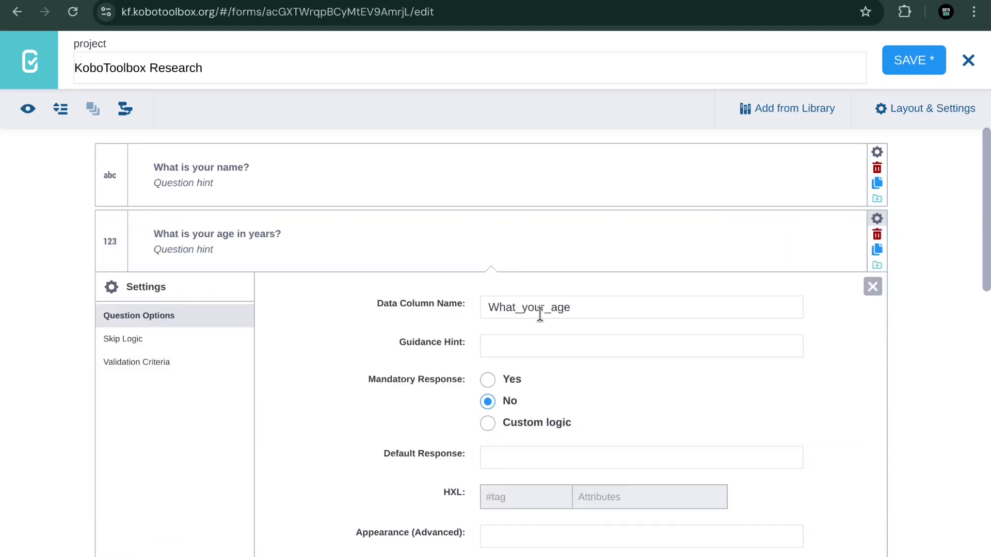
left_click_drag(551, 311, 481, 308)
key("BackSpace")
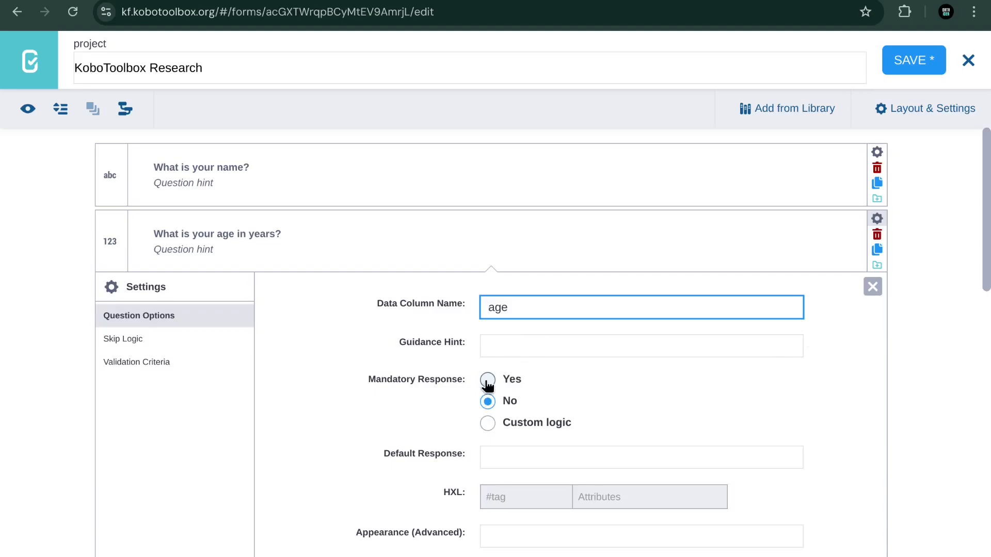
left_click(487, 382)
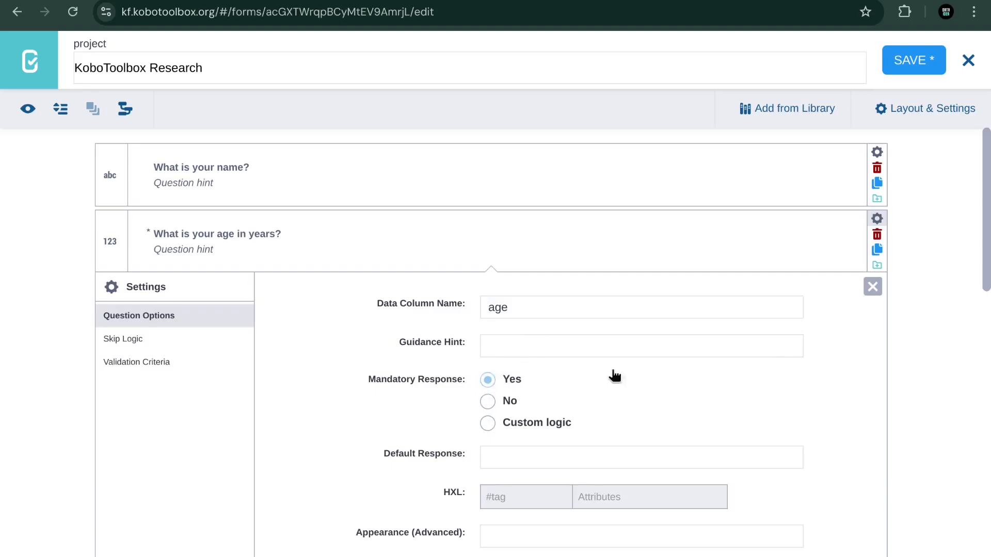
left_click(872, 287)
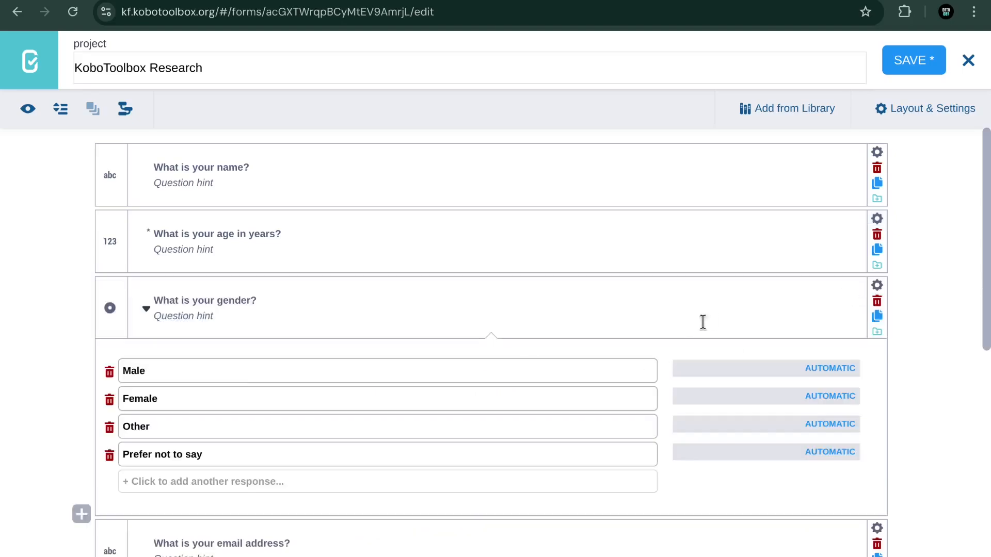
Step: Save the KoboToolbox Research form
scroll(602, 351, "down", 2)
scroll(605, 341, "up", 2)
left_click(919, 61)
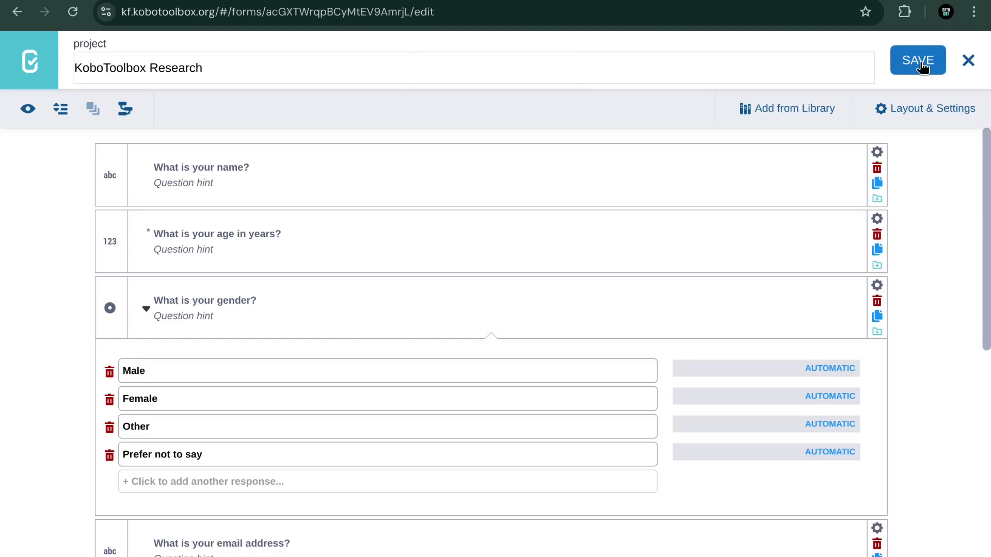
left_click(877, 287)
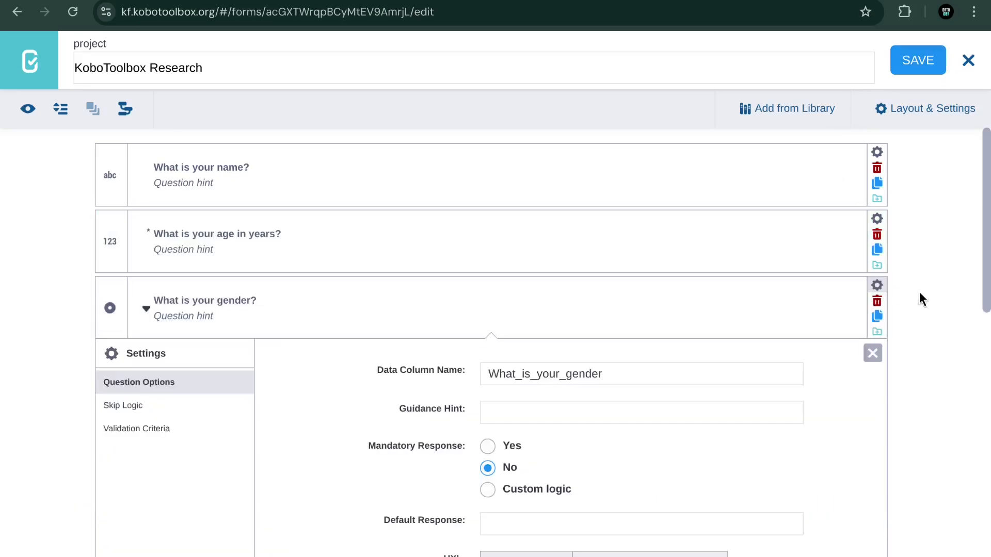
left_click(879, 349)
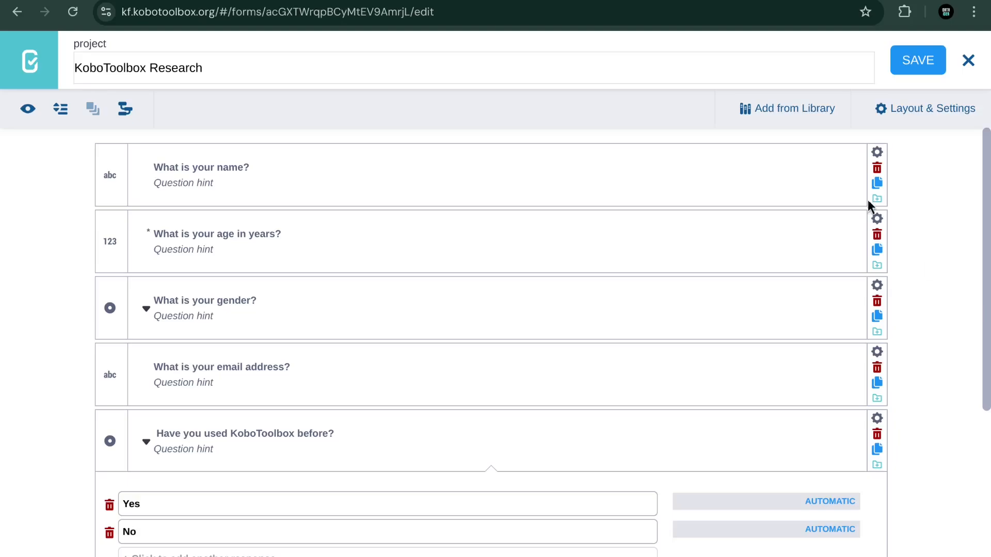
scroll(548, 346, "down", 4)
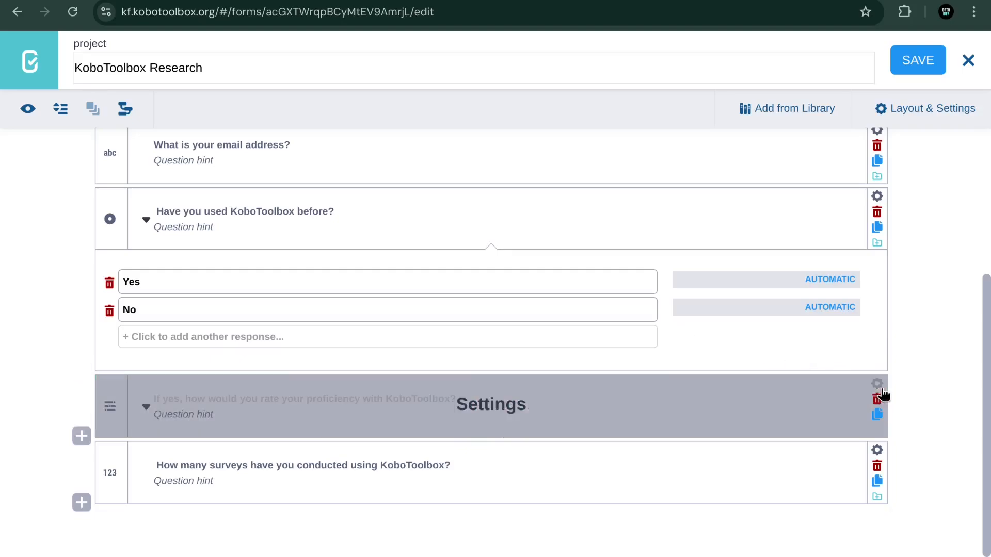
Step: Give the proficiency rating question a skip-logic condition: 'Have you used KoboToolbox before?' = Yes; save
left_click(878, 385)
scroll(836, 358, "down", 5)
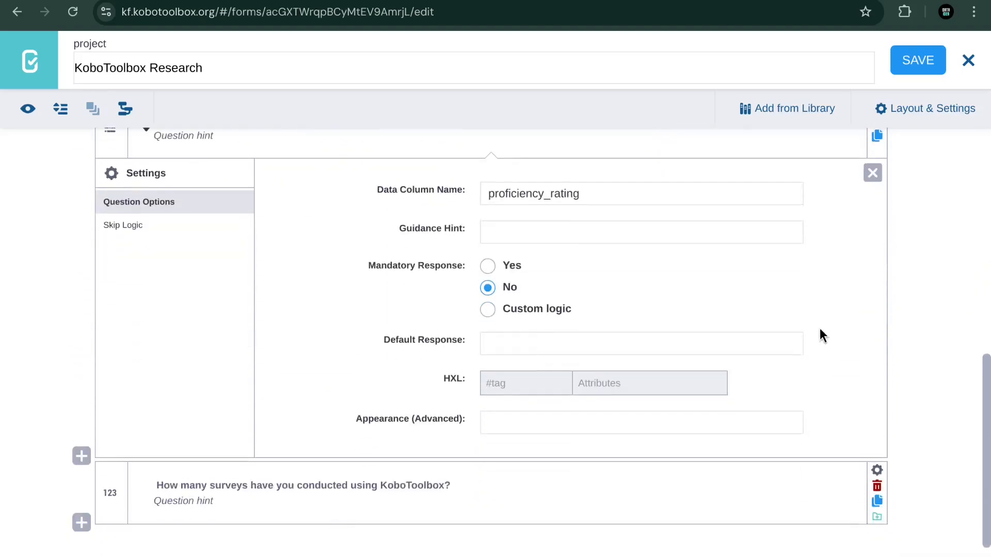
scroll(815, 334, "up", 2)
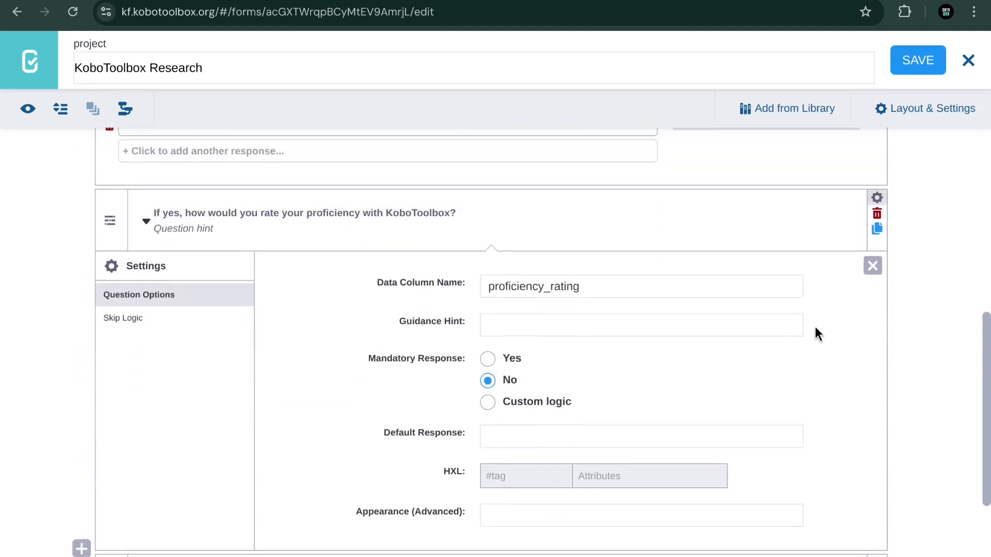
left_click(134, 328)
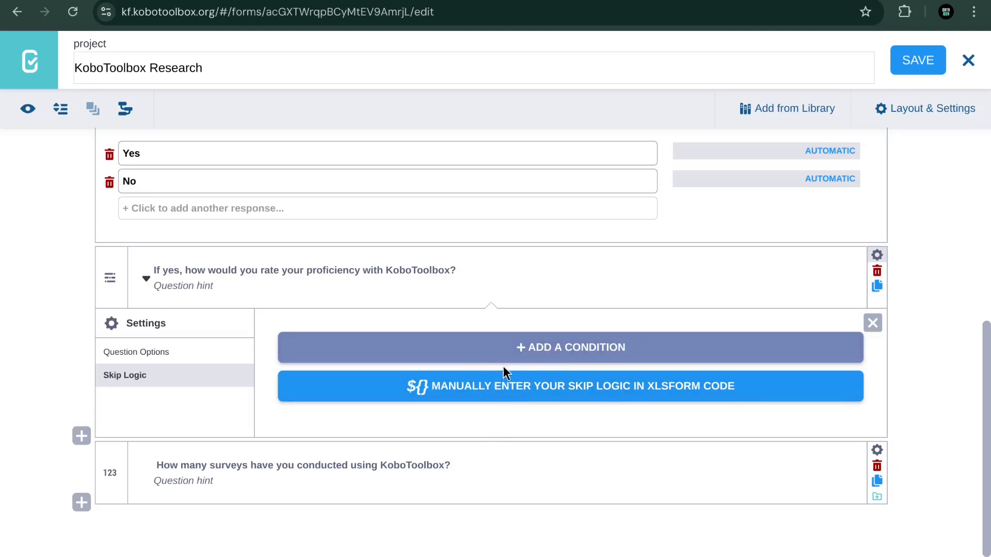
left_click(540, 353)
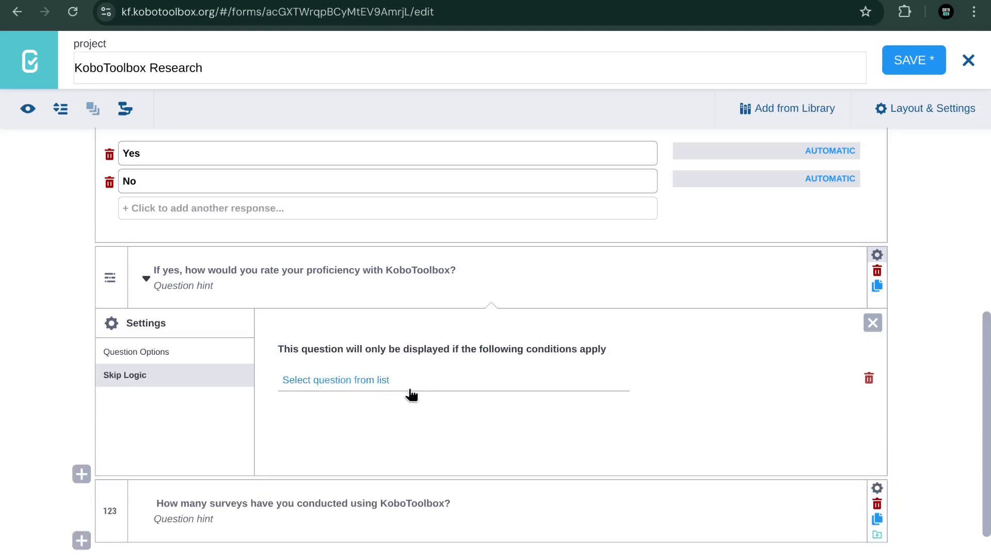
scroll(408, 363, "down", 1)
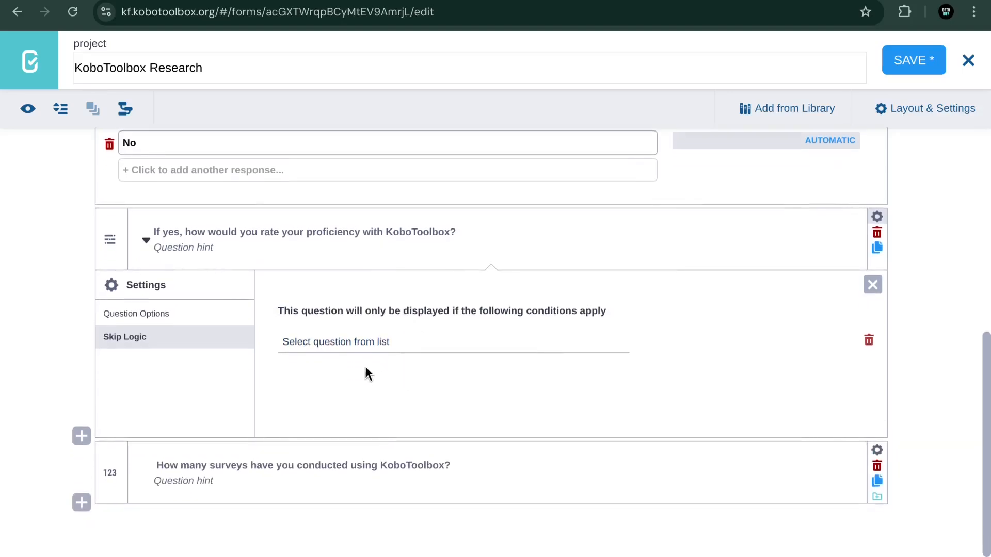
left_click(359, 346)
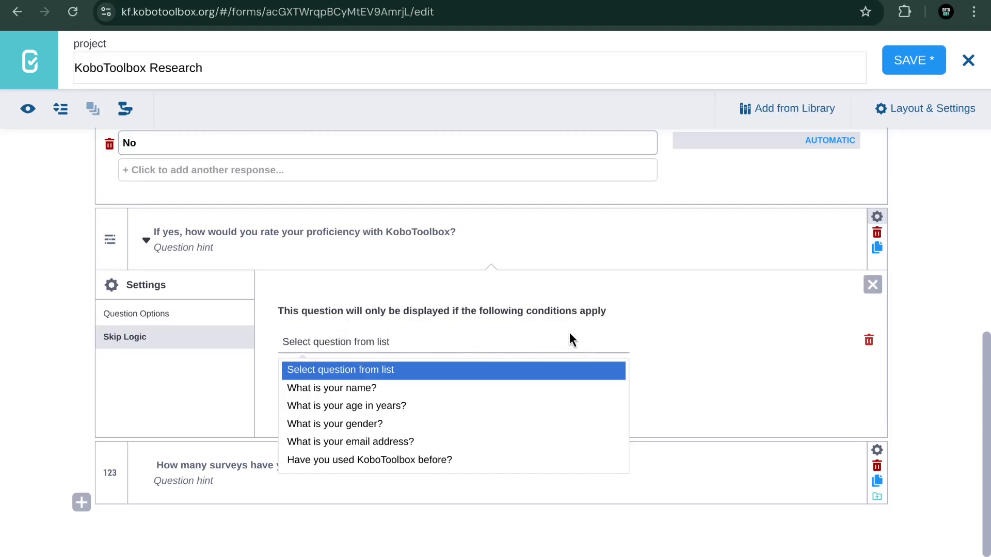
left_click(392, 460)
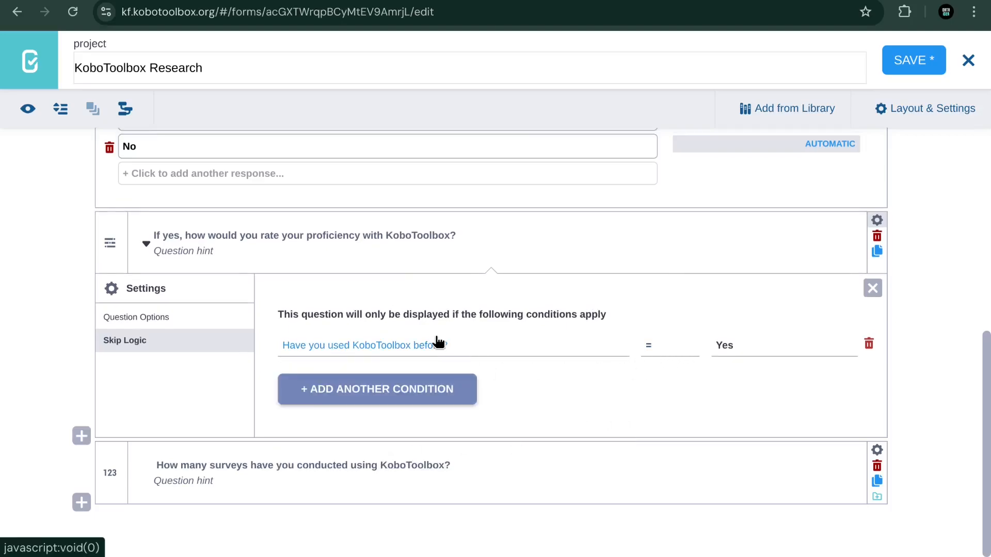
left_click(370, 350)
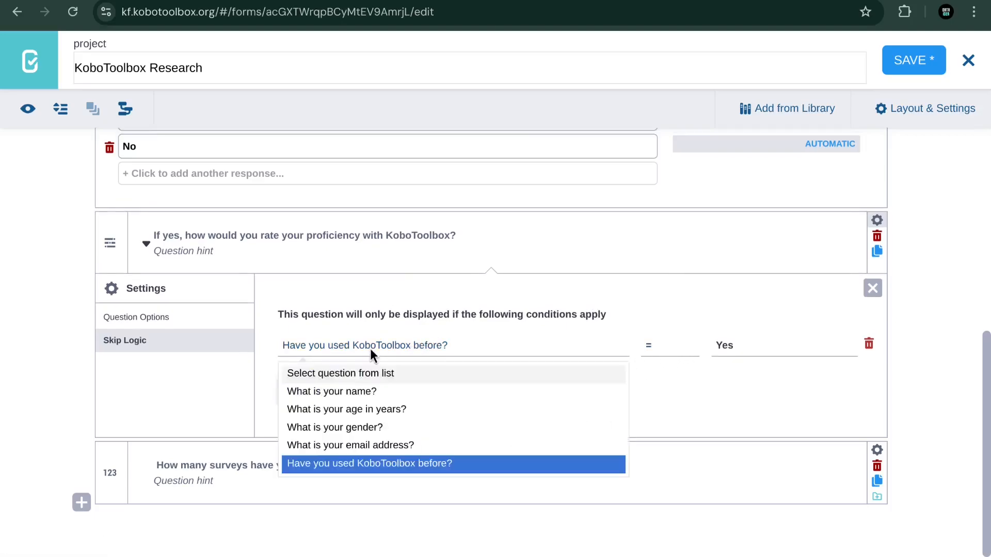
left_click(374, 466)
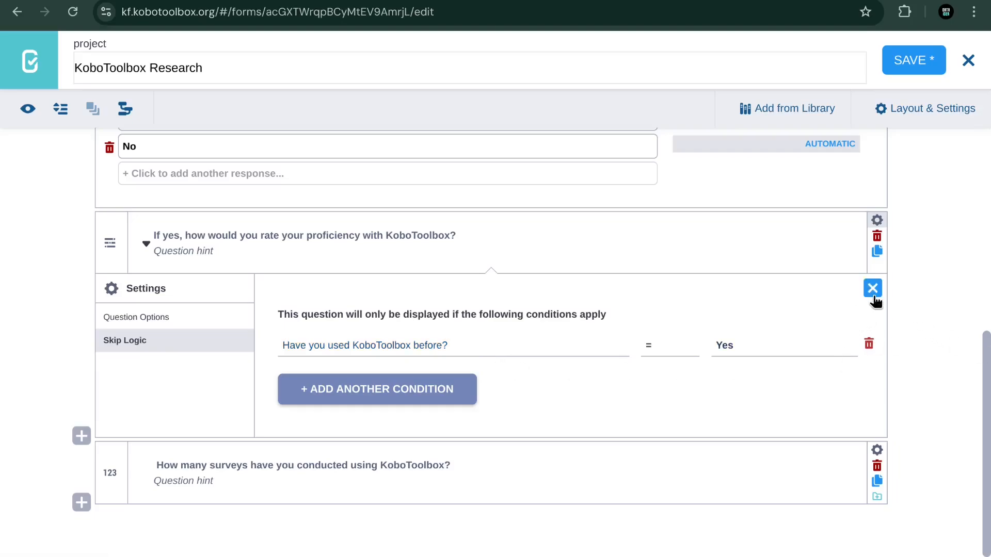
left_click(912, 60)
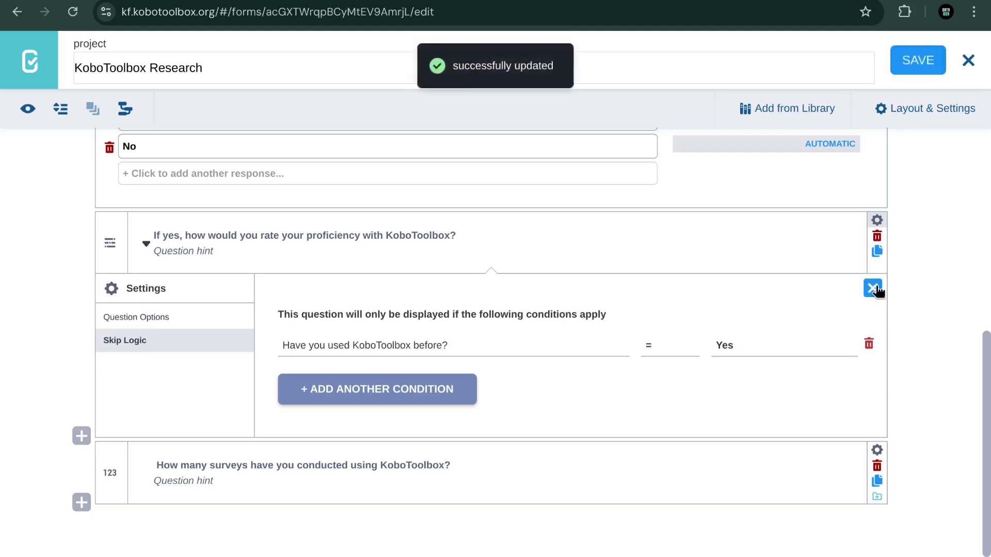
left_click(872, 288)
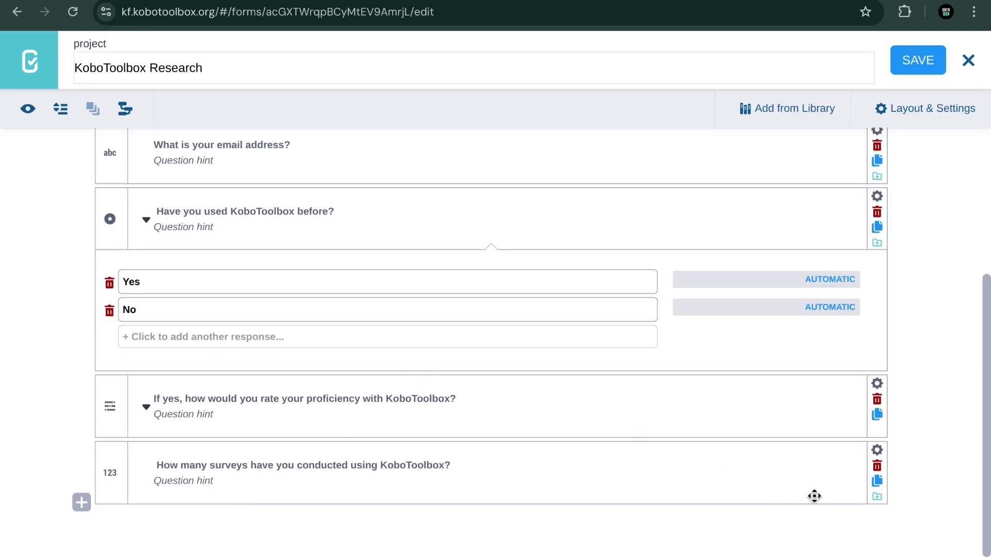
Step: Give the surveys-count question a skip-logic condition: 'Have you used KoboToolbox before?' = Yes; save
left_click(877, 451)
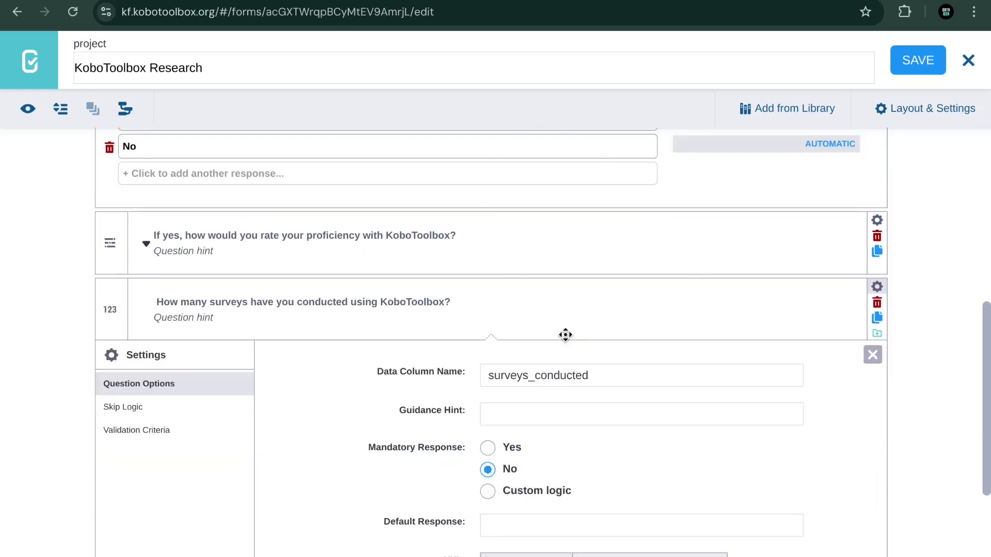
left_click(132, 408)
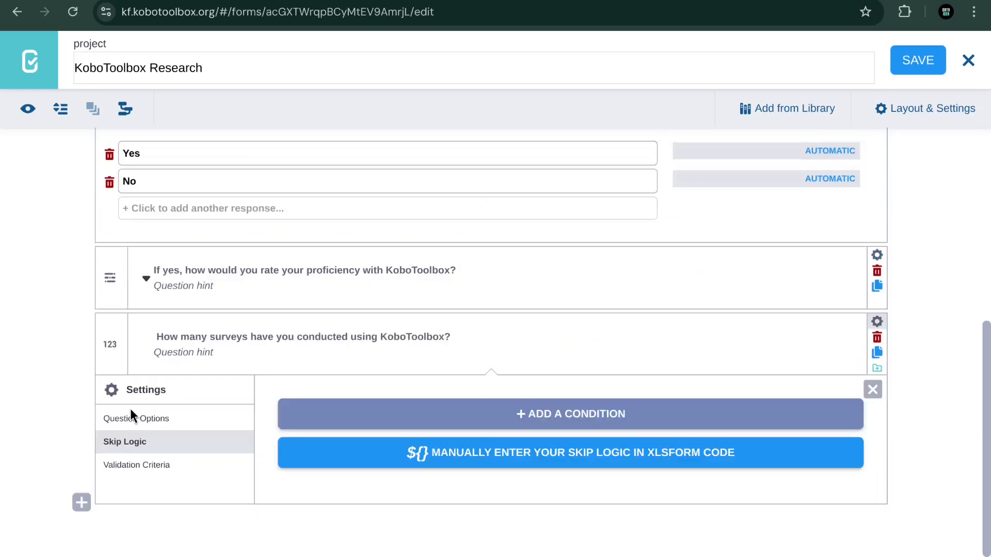
left_click(475, 415)
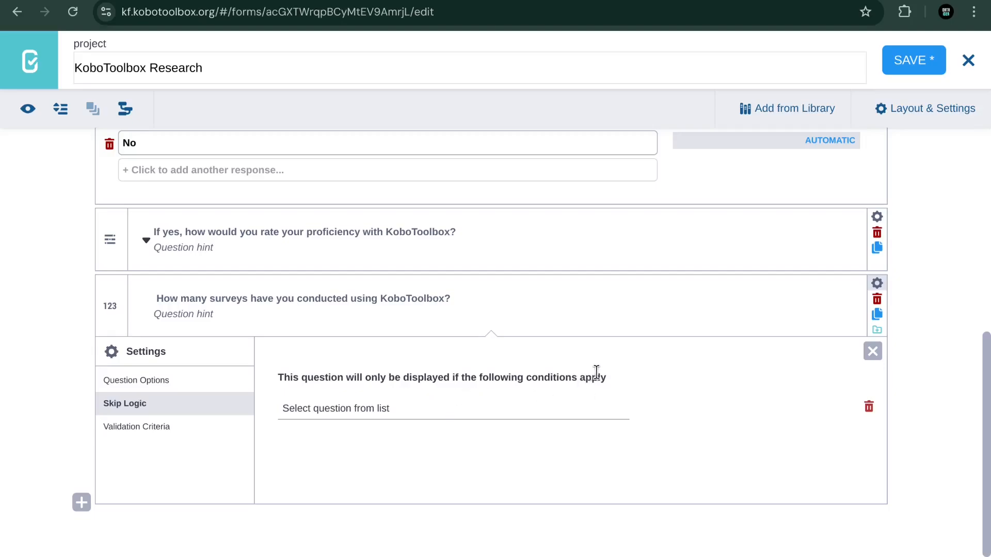
left_click(341, 409)
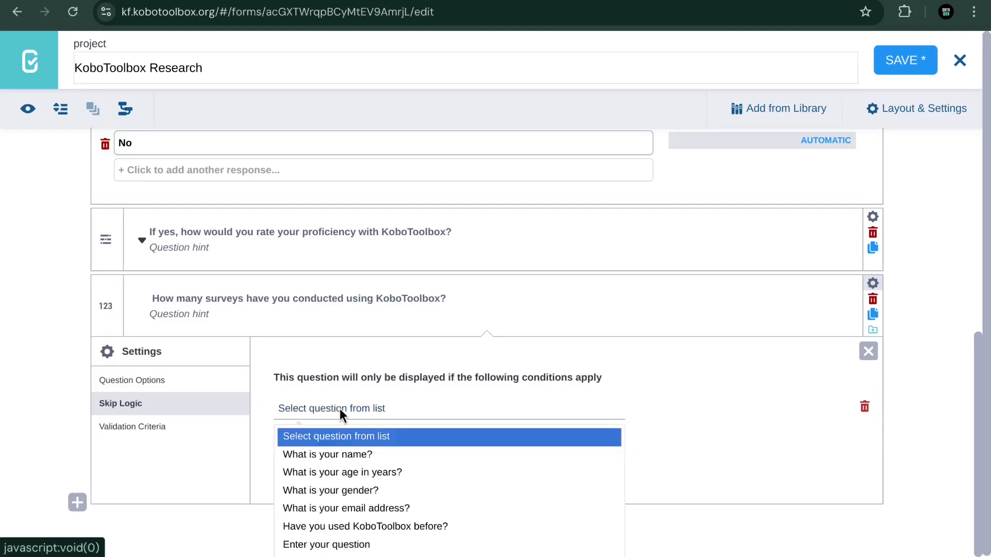
left_click(327, 531)
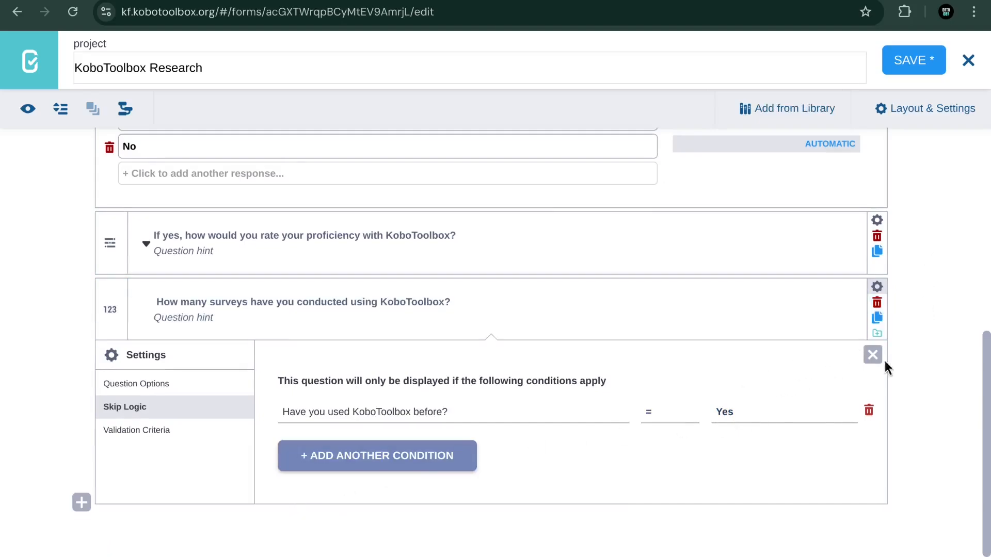
left_click(899, 66)
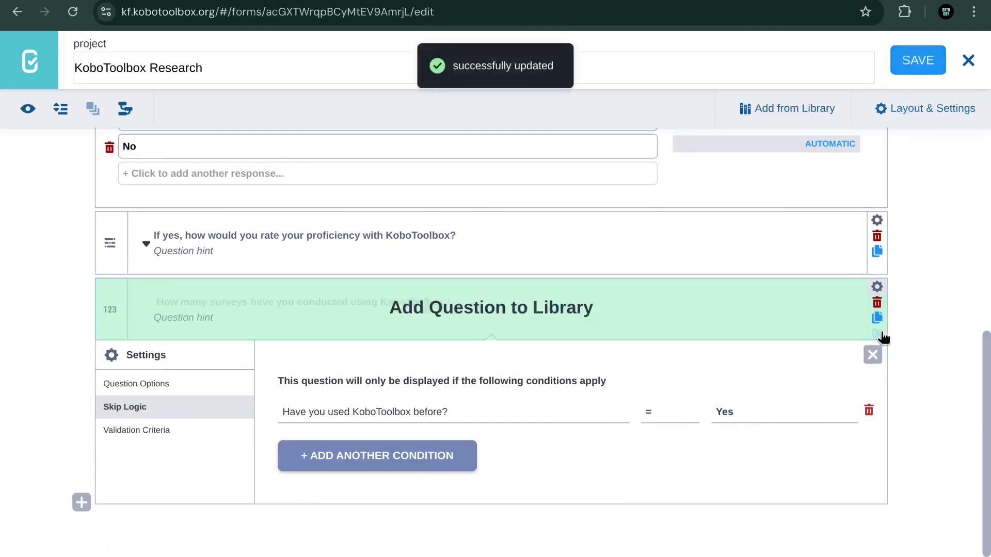
left_click(873, 356)
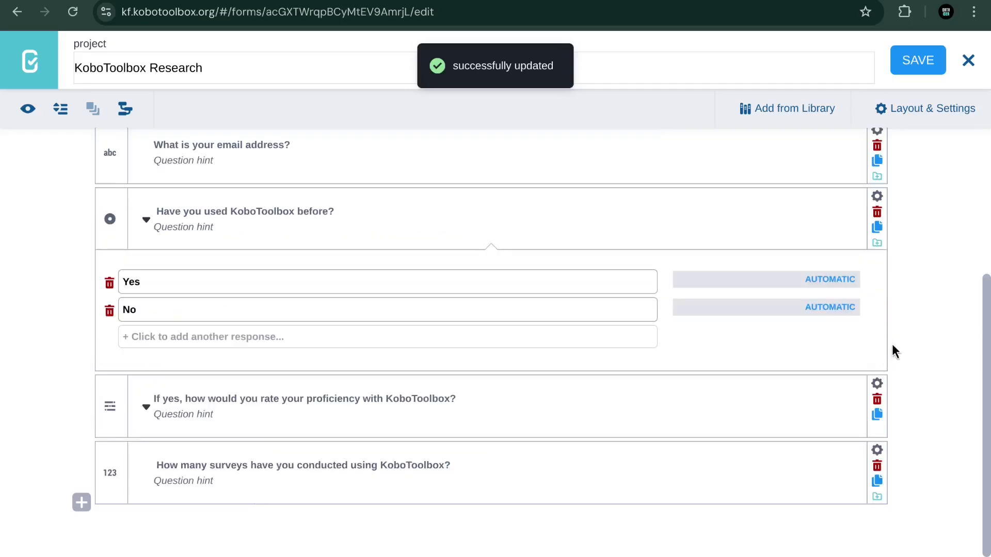
scroll(908, 281, "up", 5)
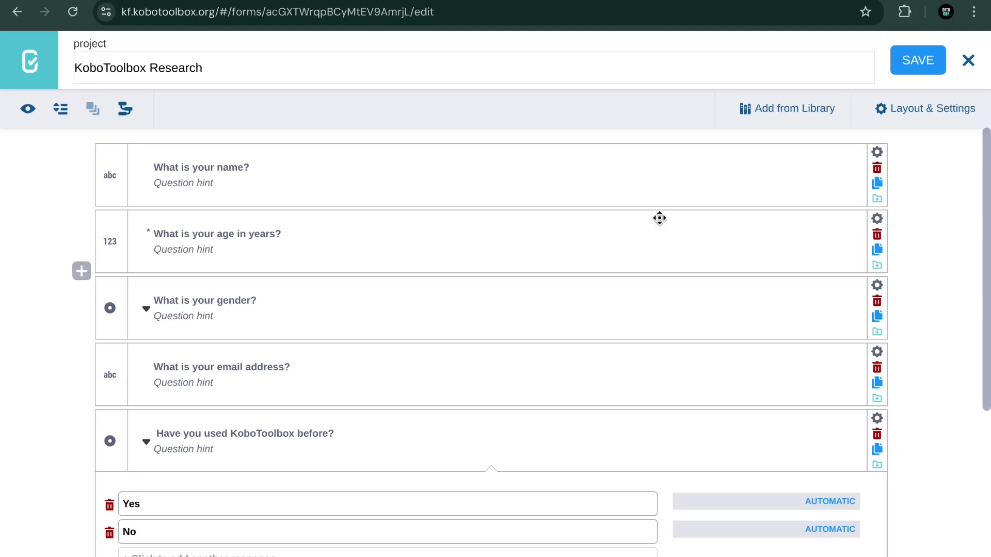
Step: Preview the form and enter a sample respondent's full name
left_click(25, 113)
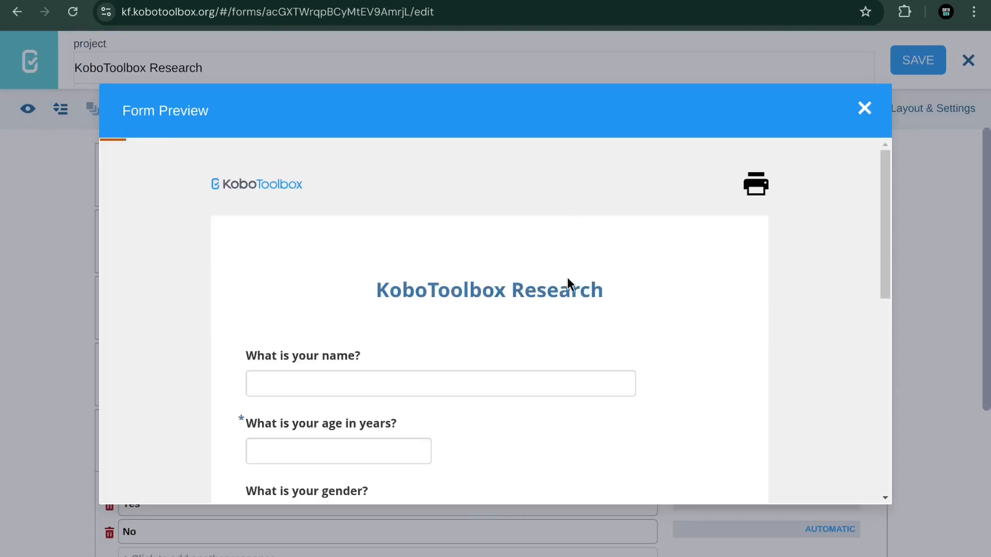
scroll(531, 285, "down", 2)
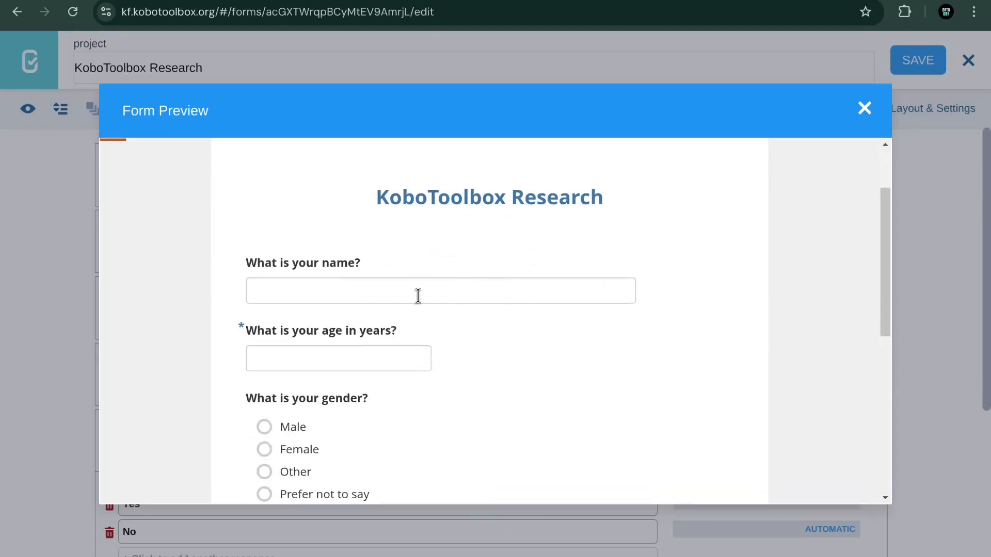
left_click(349, 292)
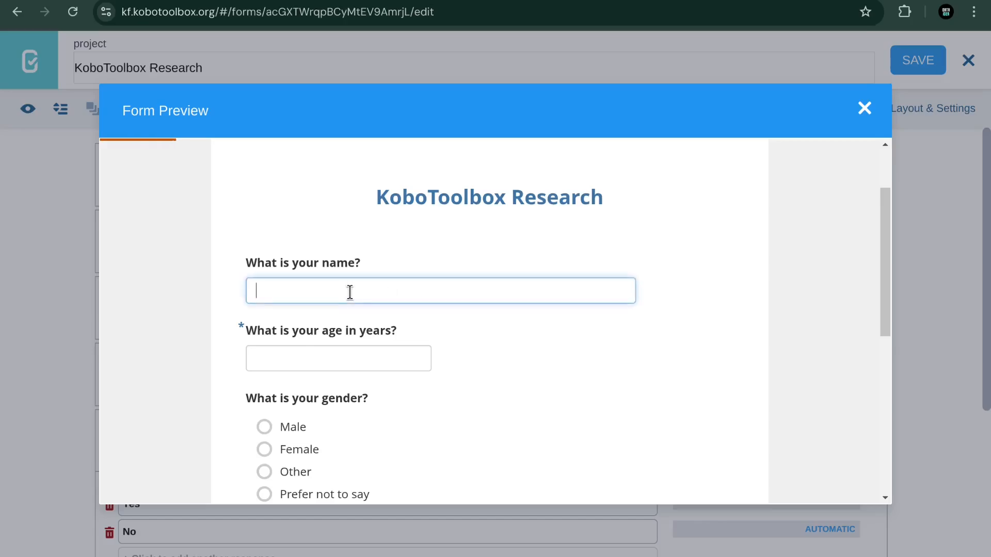
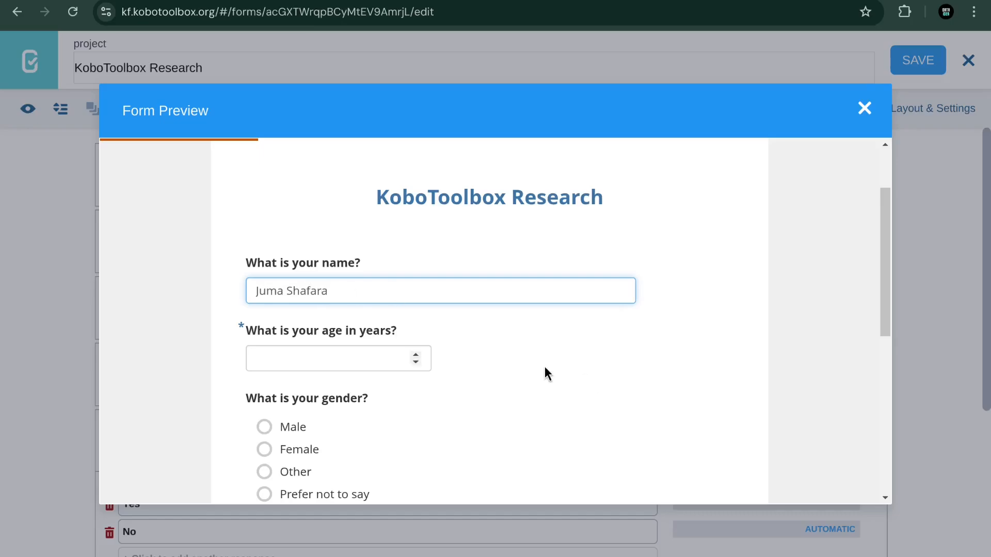
scroll(542, 369, "down", 4)
scroll(533, 356, "up", 4)
Step: Answer age 45 and gender Male, and fill in a sample e-mail address
left_click(333, 357)
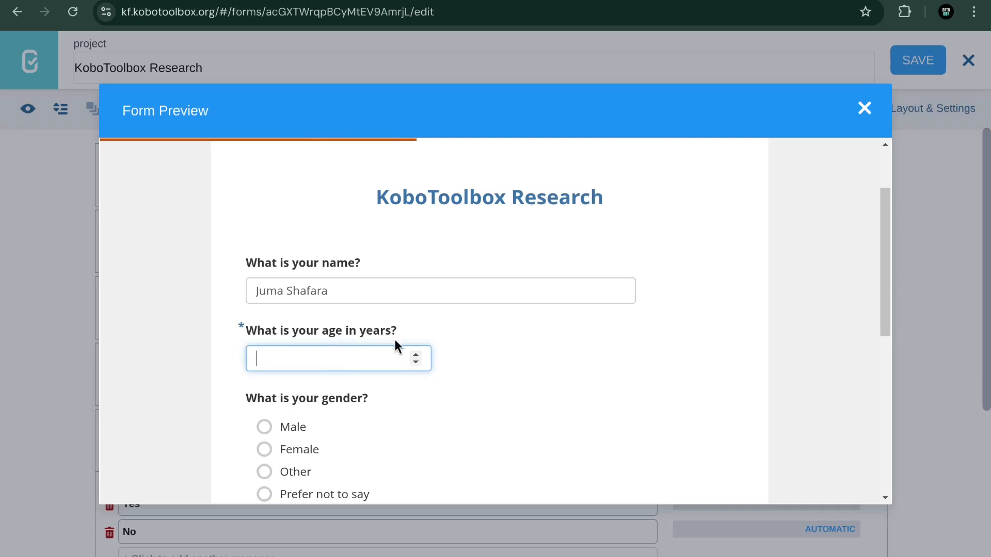
type("45")
scroll(497, 338, "down", 3)
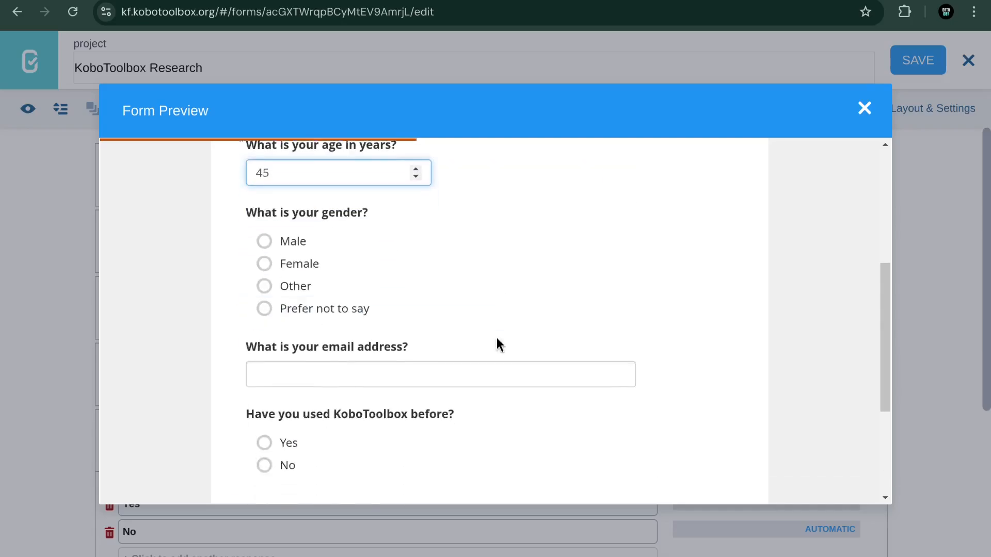
left_click(271, 246)
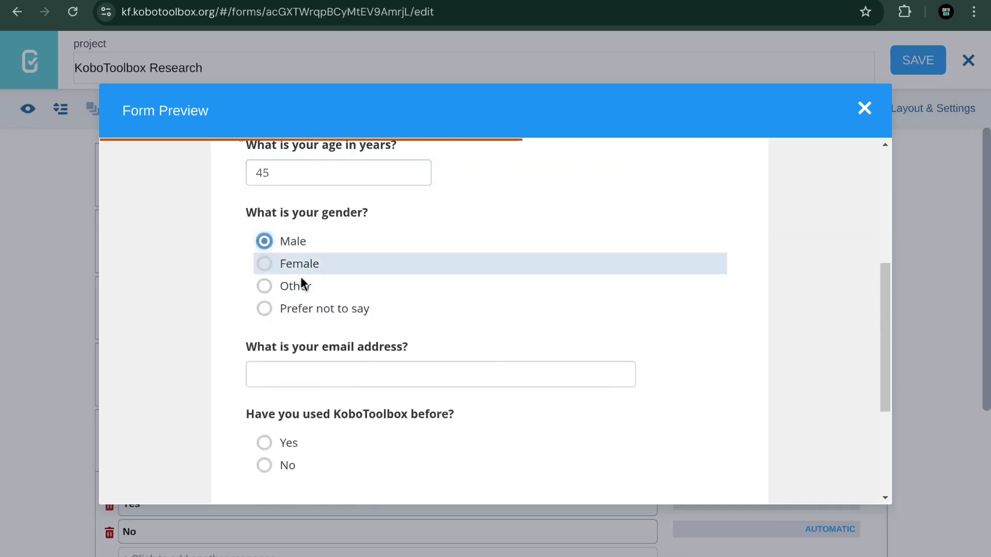
left_click(341, 375)
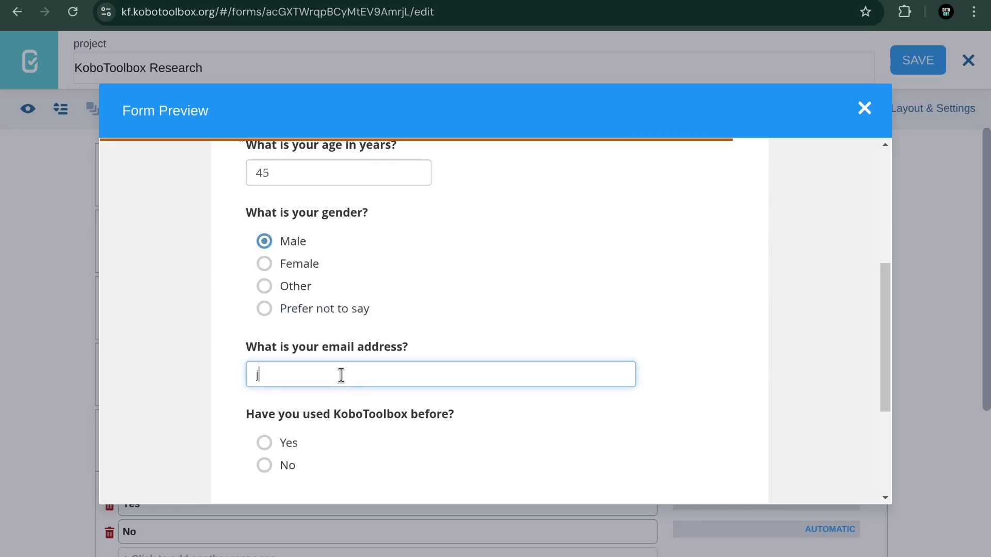
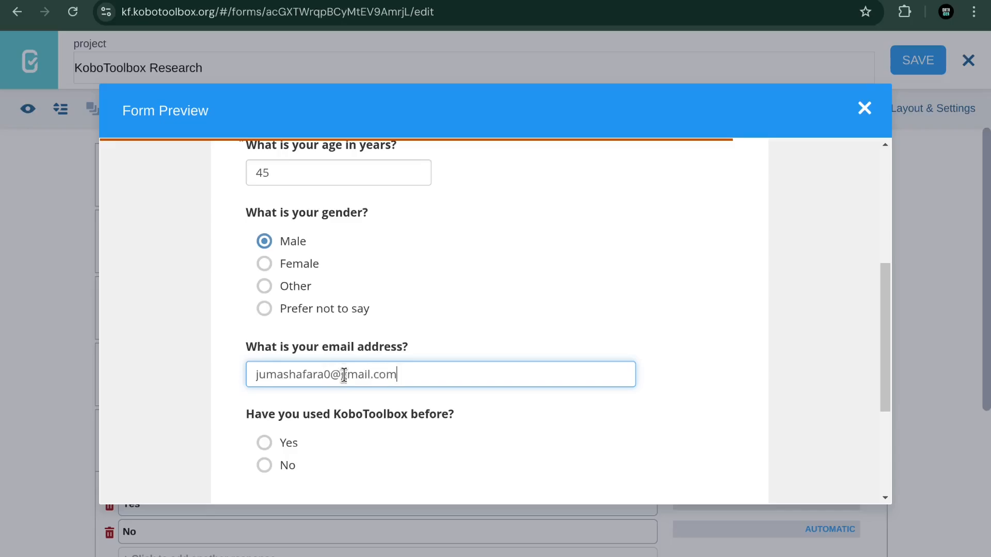
scroll(444, 376, "down", 2)
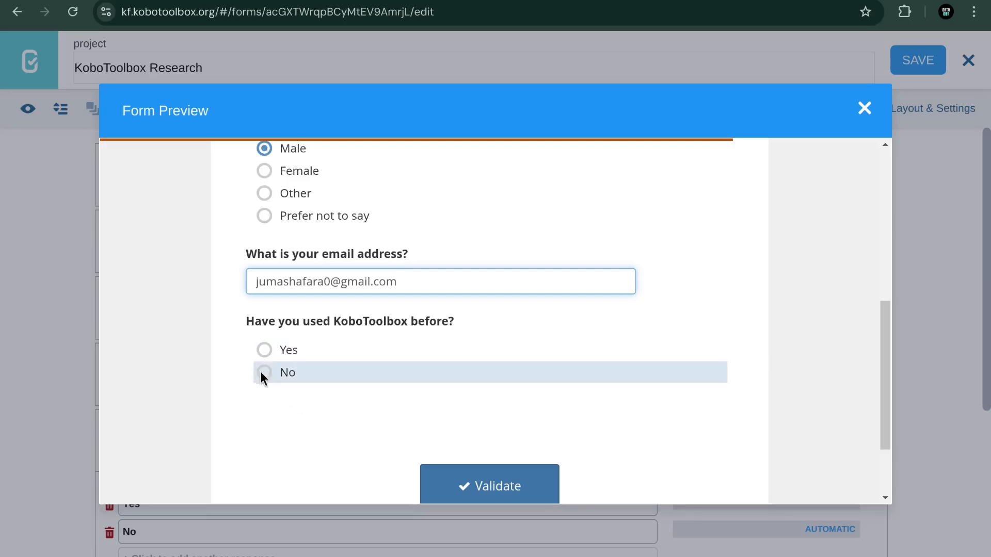
Step: Answer the experience questions (Yes, proficiency Great, 5 surveys), then switch to No to test skip logic
left_click(263, 350)
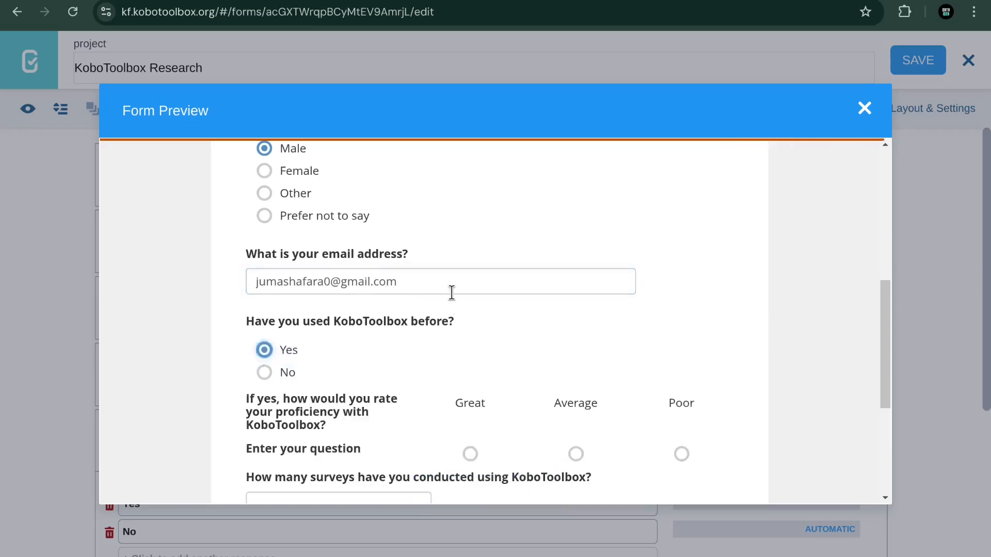
scroll(450, 309, "down", 3)
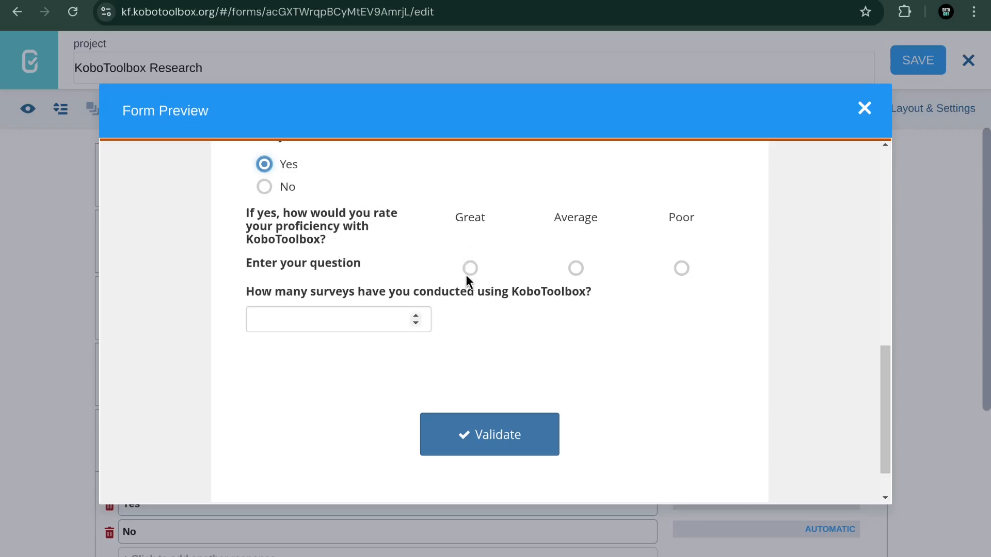
key("Tab")
scroll(503, 281, "up", 2)
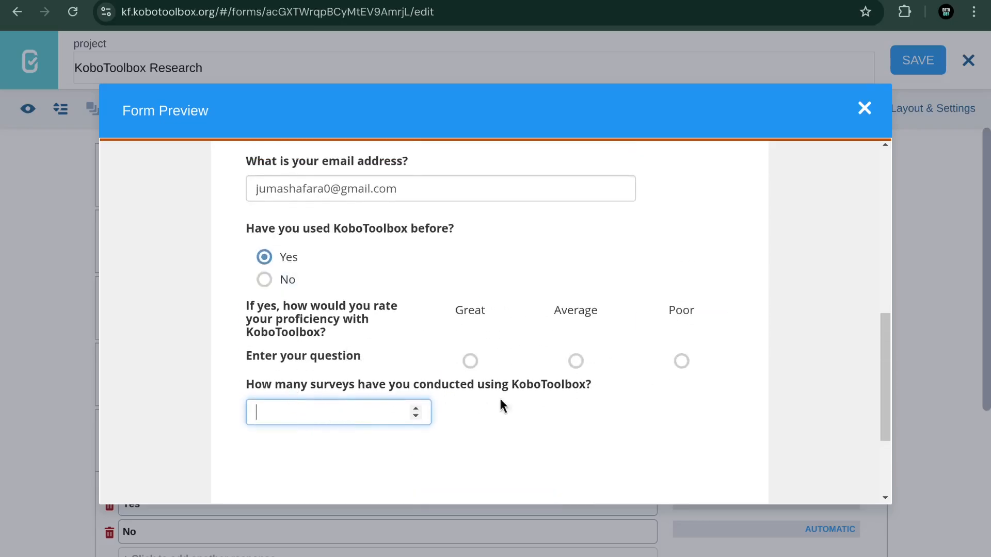
left_click(470, 361)
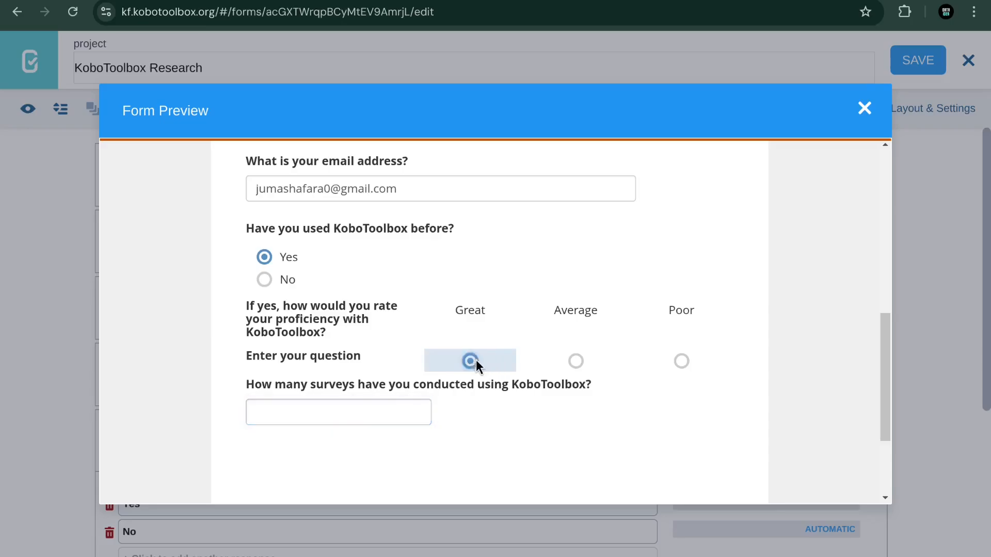
left_click(386, 402)
type("5")
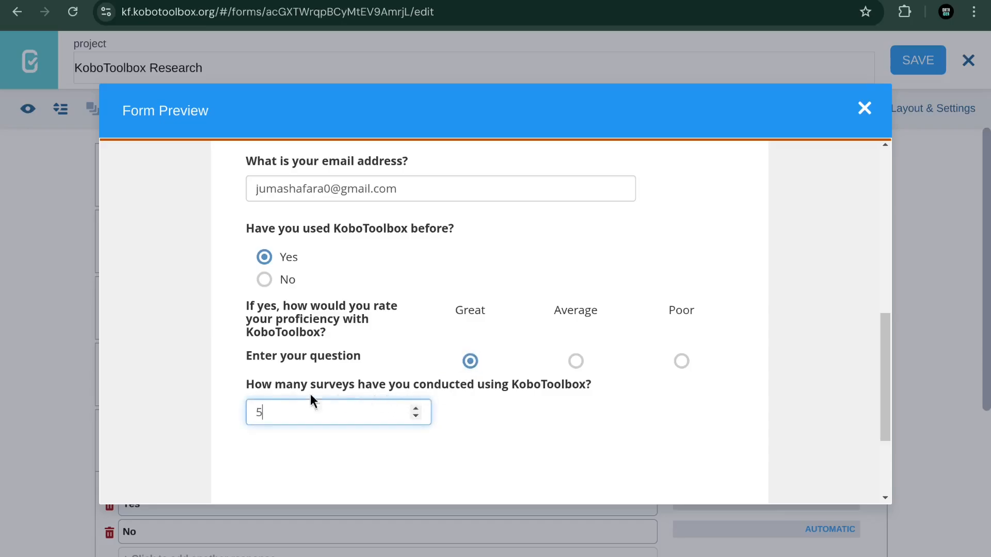
scroll(417, 308, "up", 2)
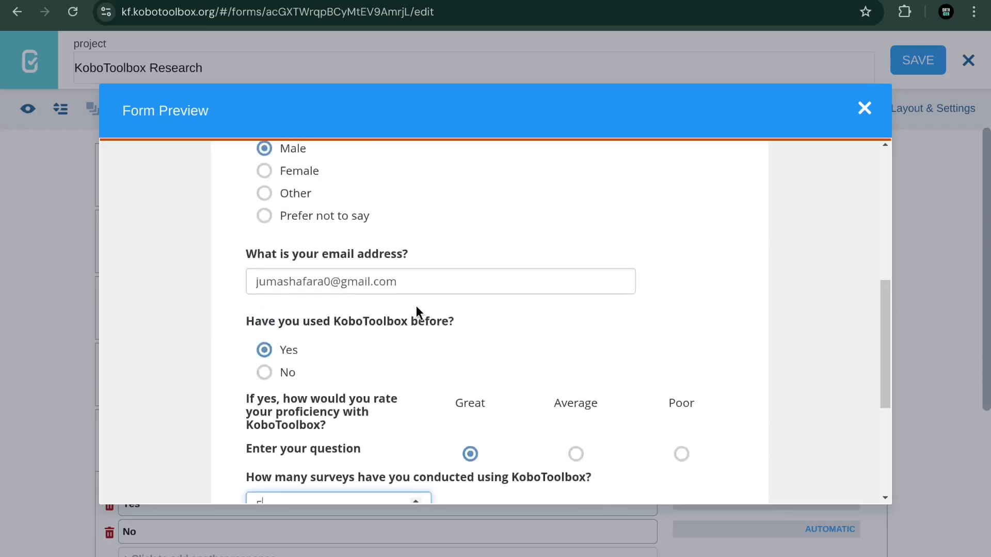
left_click(264, 373)
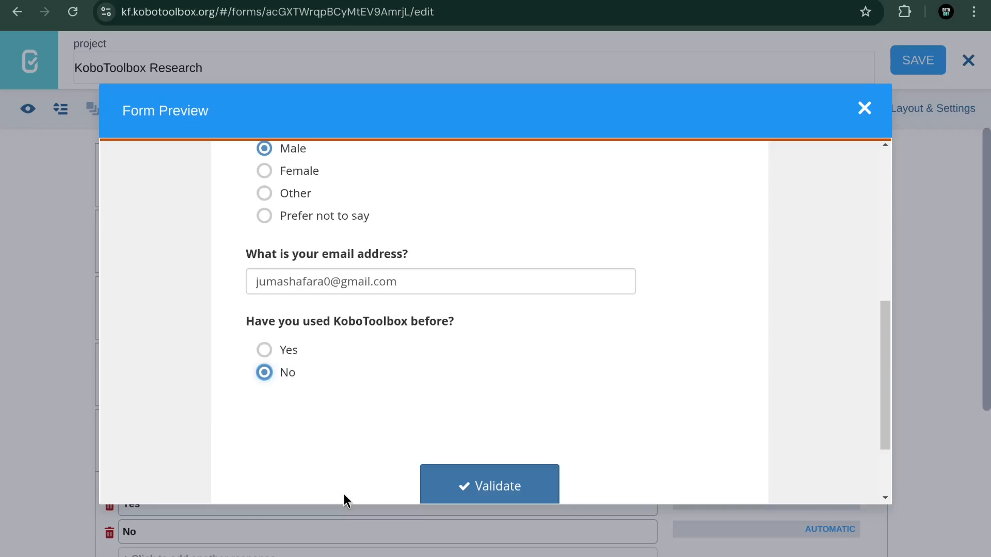
Step: Validate the preview answers, dismiss the 'Form is valid!' message, and close the preview
scroll(401, 426, "down", 3)
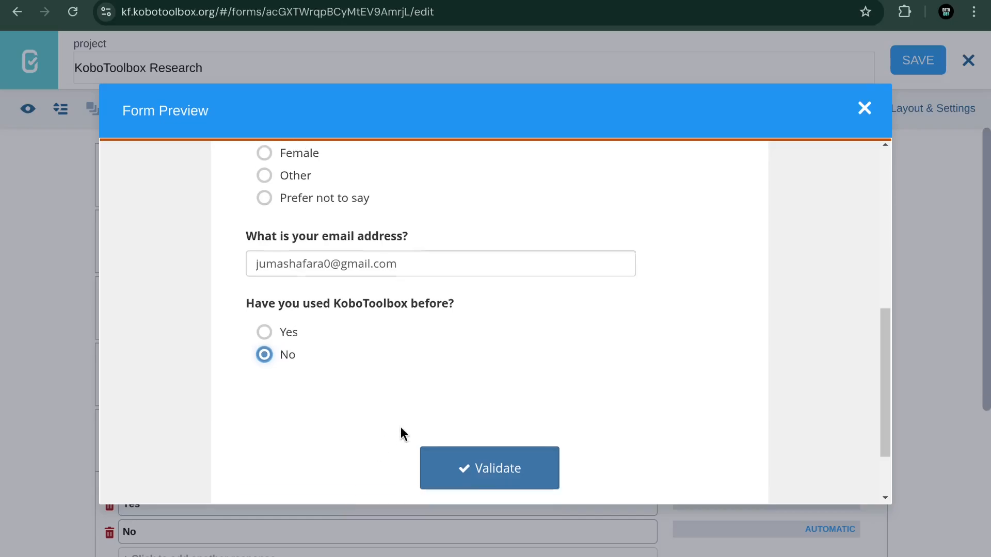
left_click(457, 390)
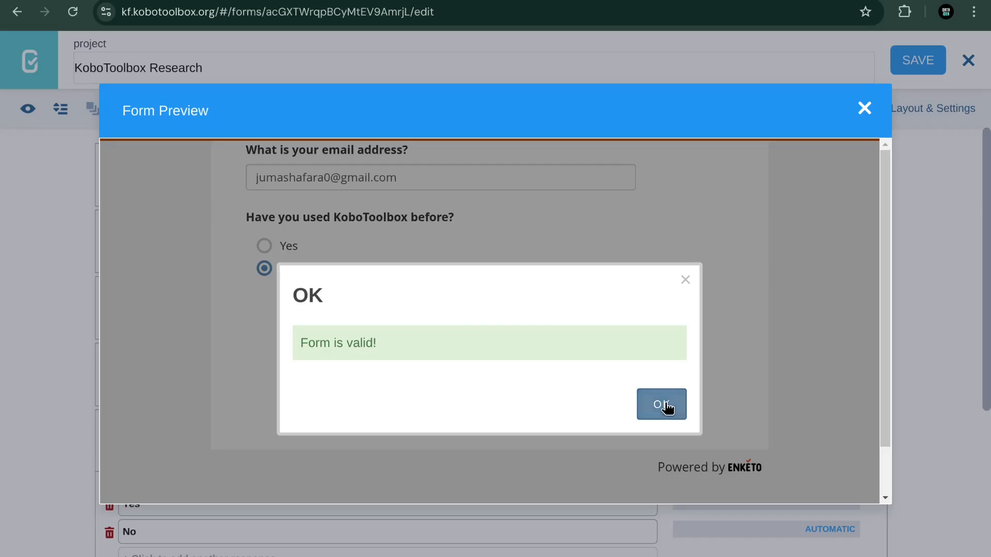
left_click(667, 407)
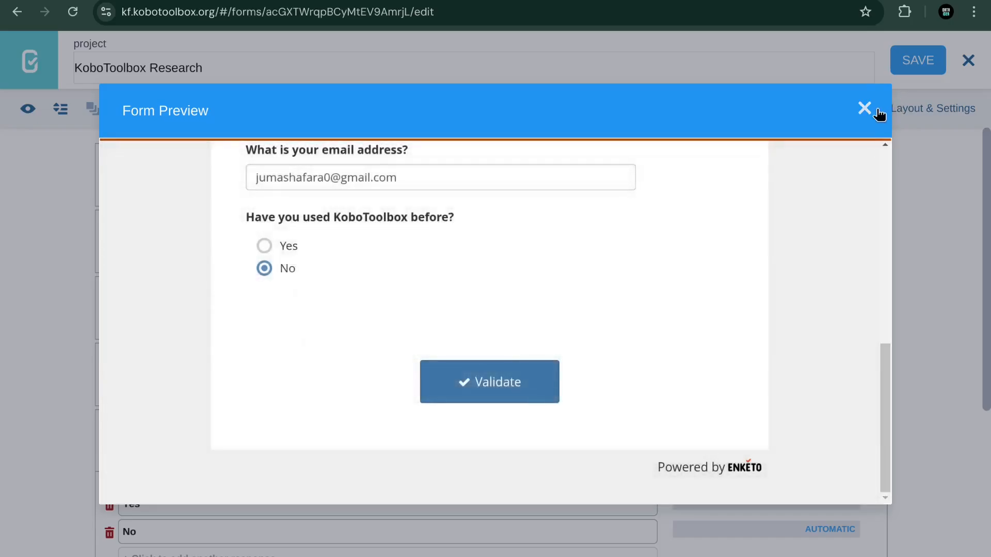
left_click(865, 109)
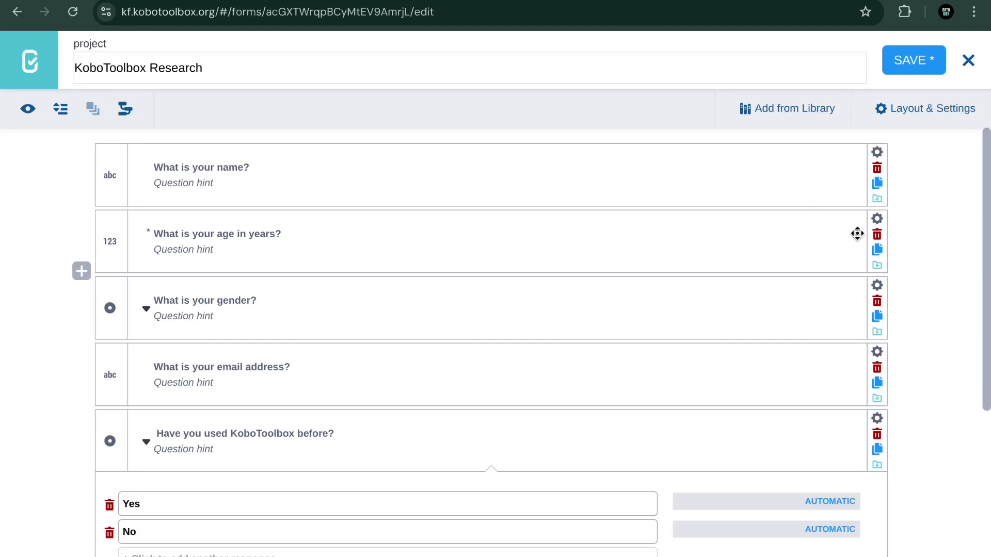
Step: Add a validation condition on the age question limiting answers to 200
left_click(877, 219)
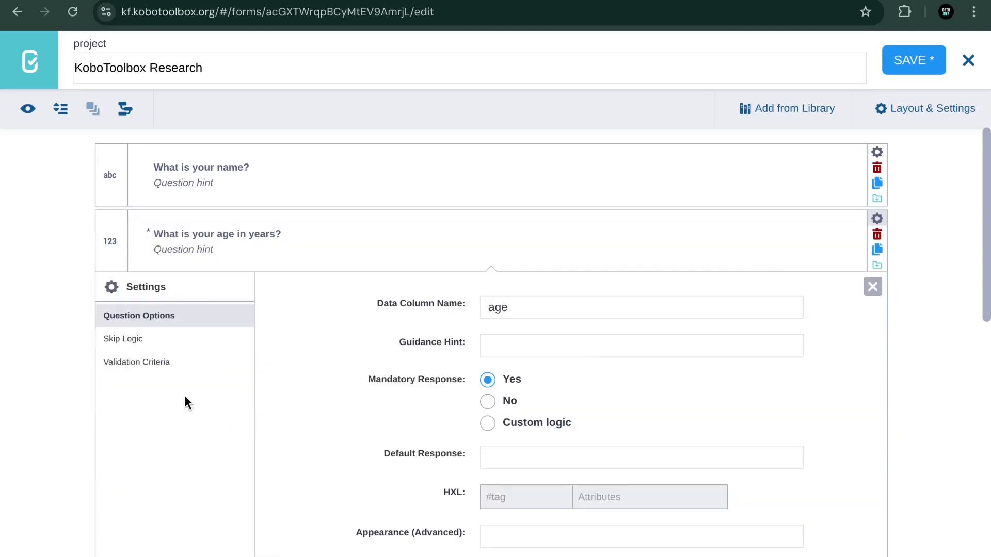
scroll(184, 398, "down", 3)
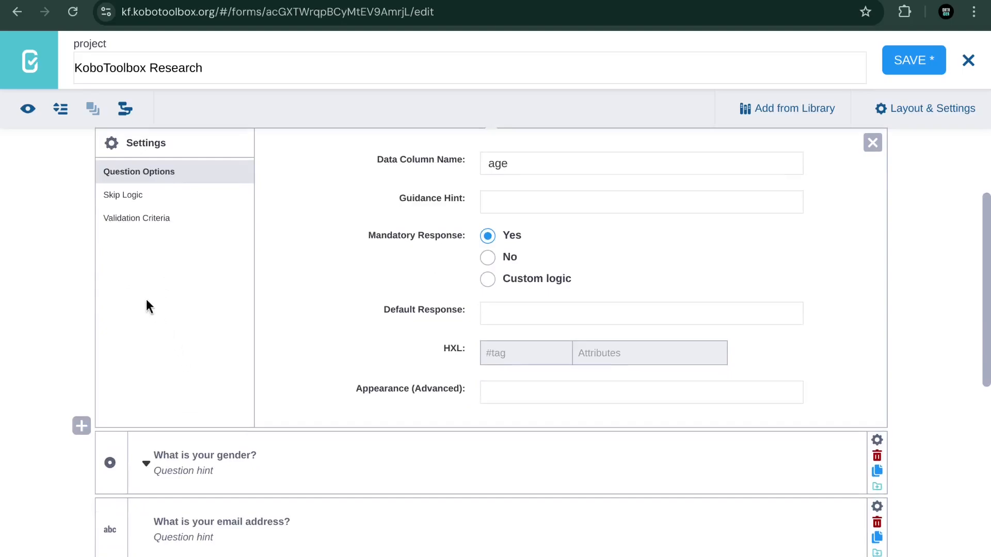
left_click(145, 222)
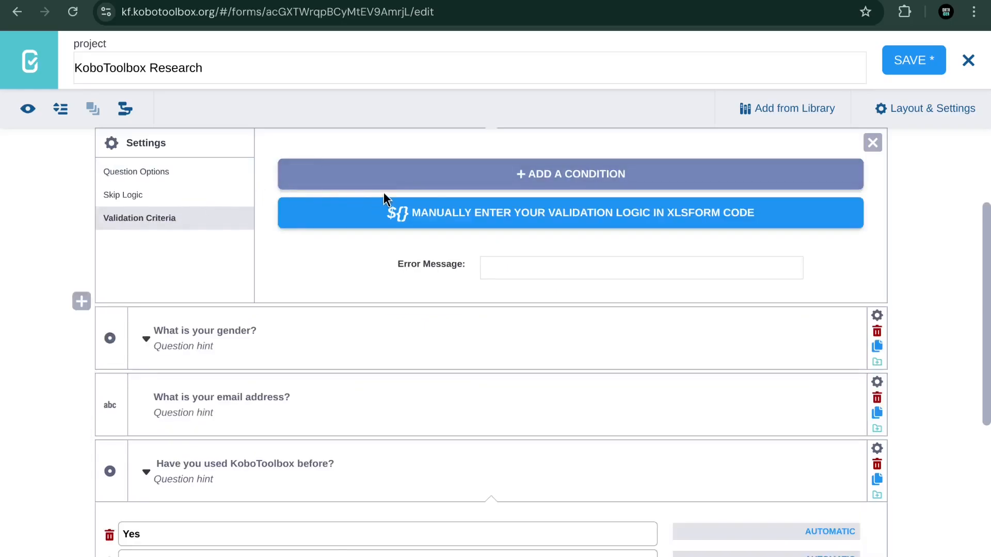
left_click(559, 178)
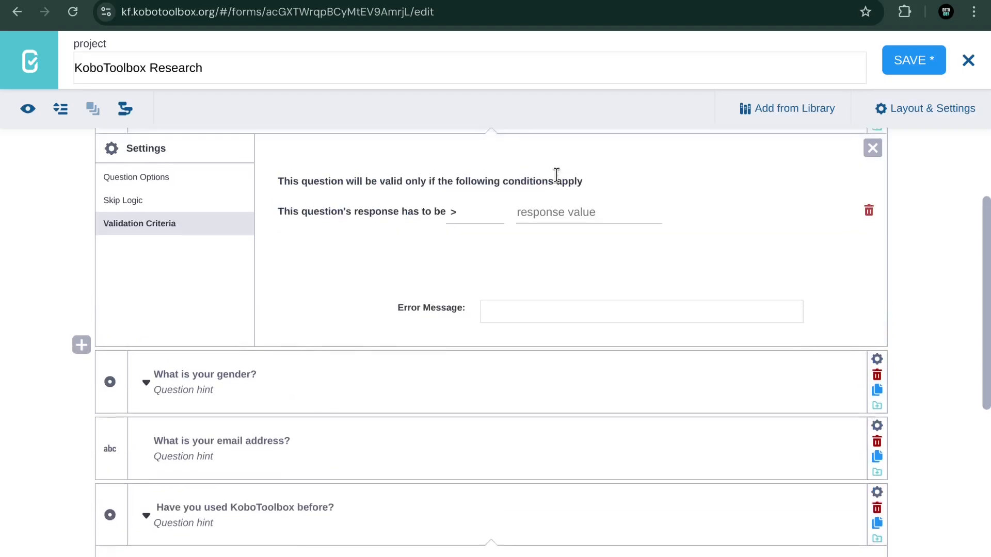
scroll(556, 175, "up", 2)
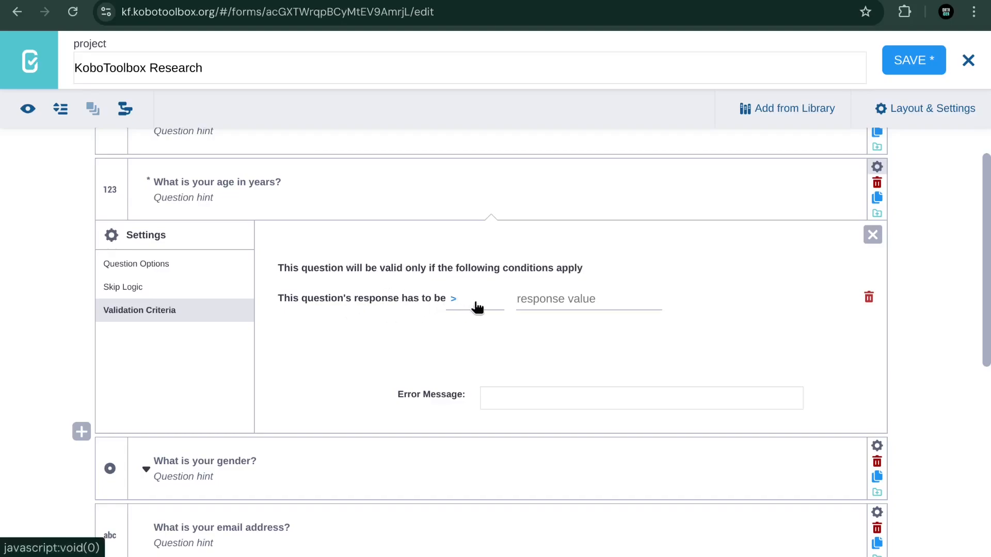
left_click(459, 303)
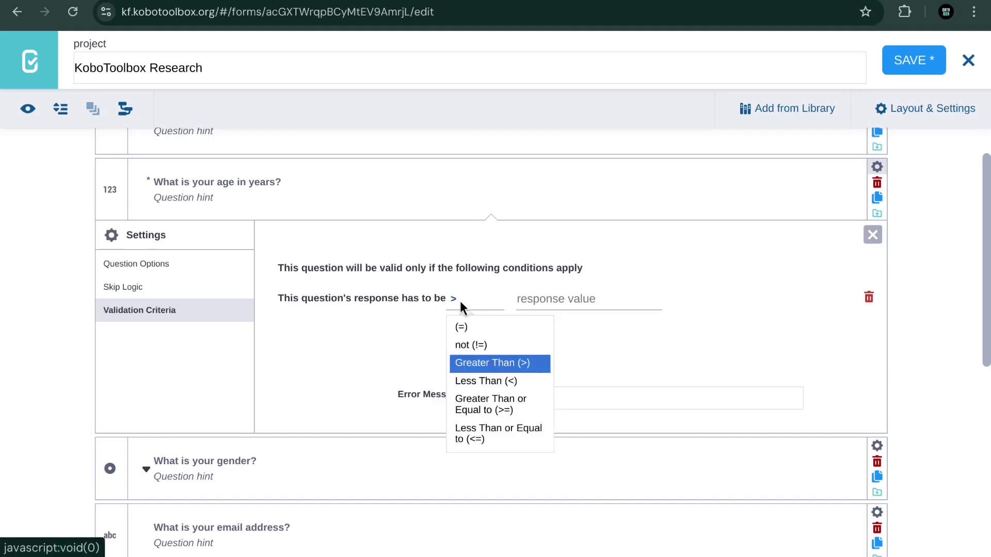
left_click(480, 385)
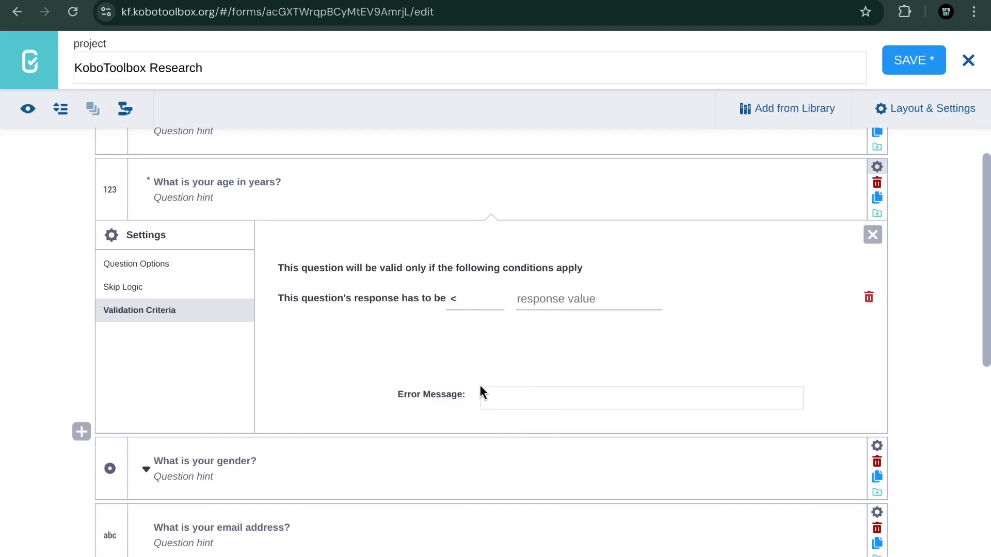
left_click(544, 302)
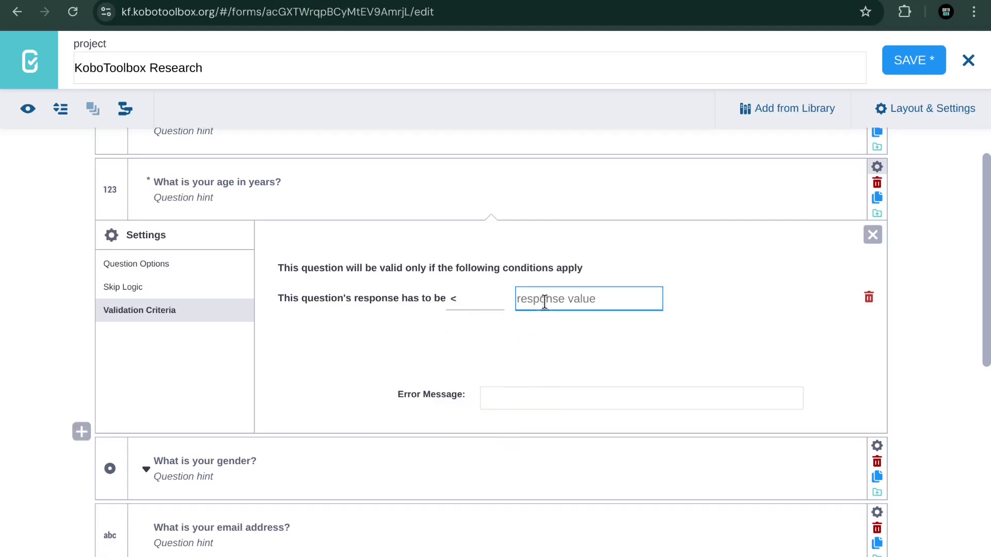
type("200")
left_click(578, 330)
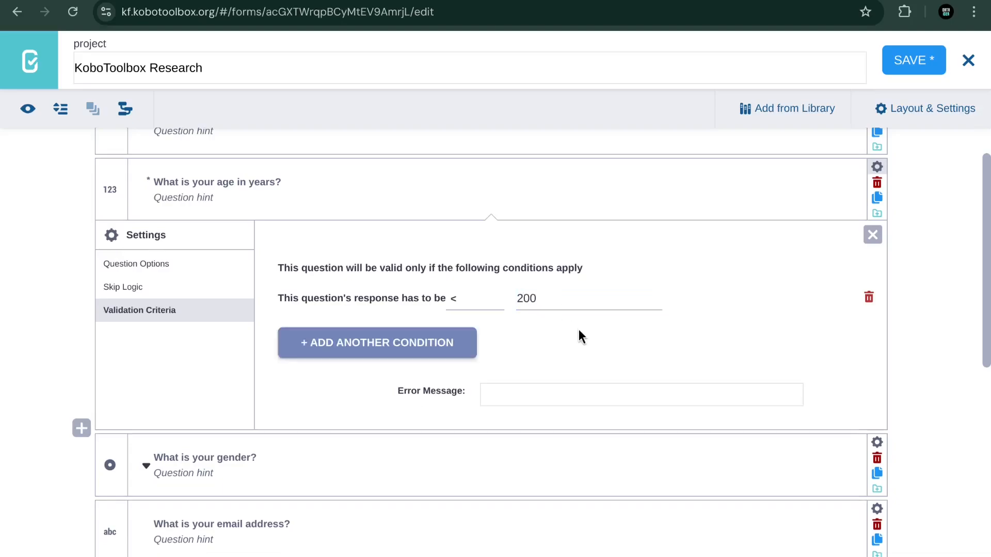
Step: Write the age validation error message, 'Age cannot be greater or equal to 200'
left_click(535, 389)
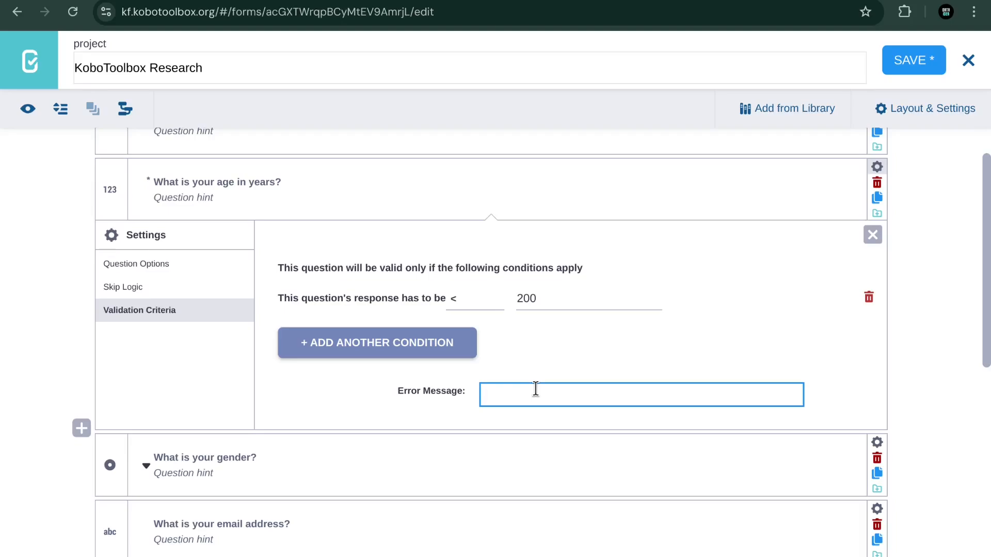
type("Age cannot be greater or w")
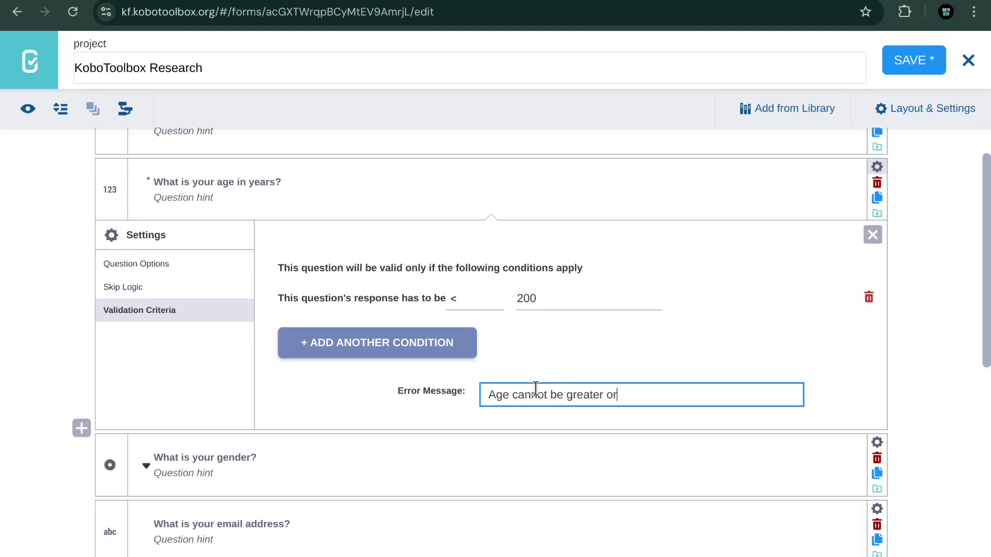
key("BackSpace")
type("equal to 200")
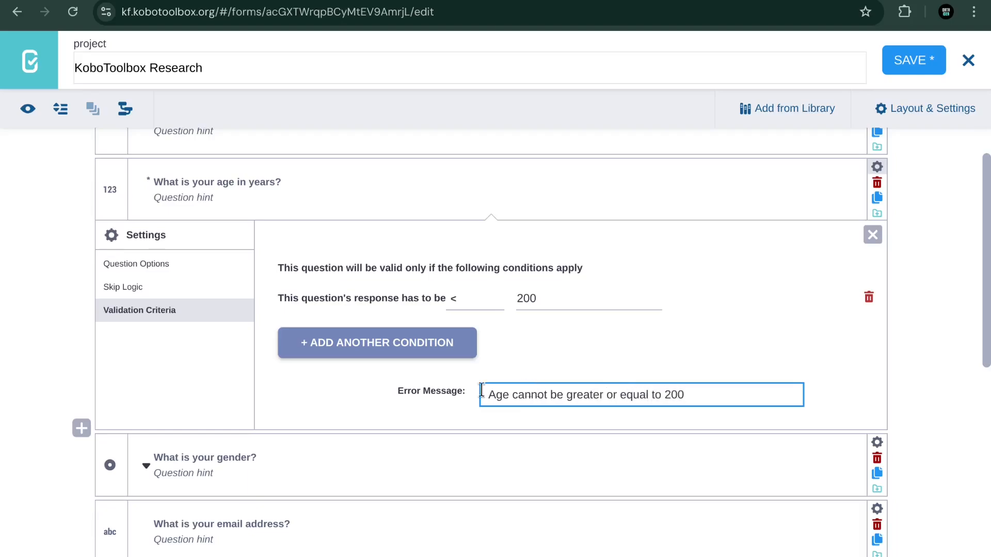
Step: Set the comparison to less than or equal, trim the message to 'Age cannot be greater 200', and save
left_click(466, 299)
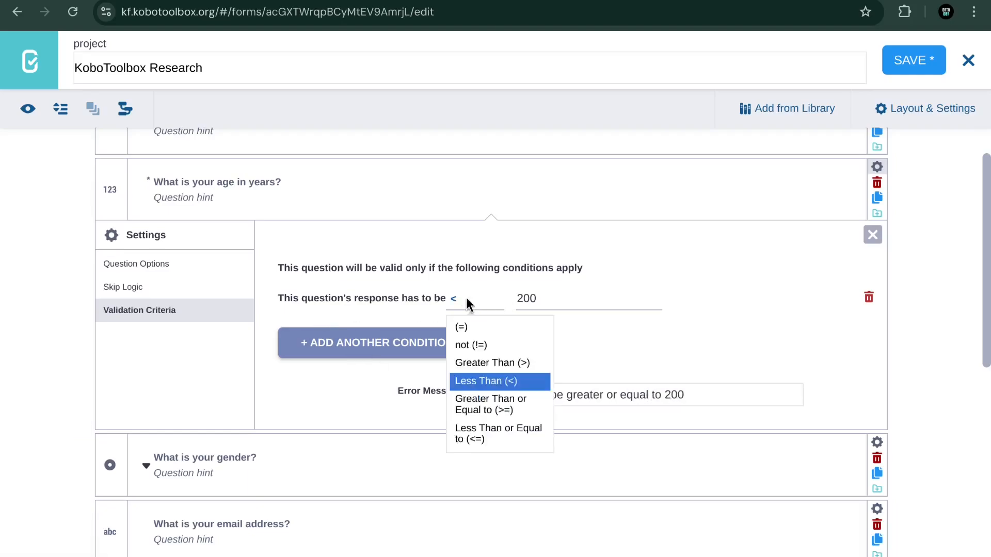
left_click(509, 410)
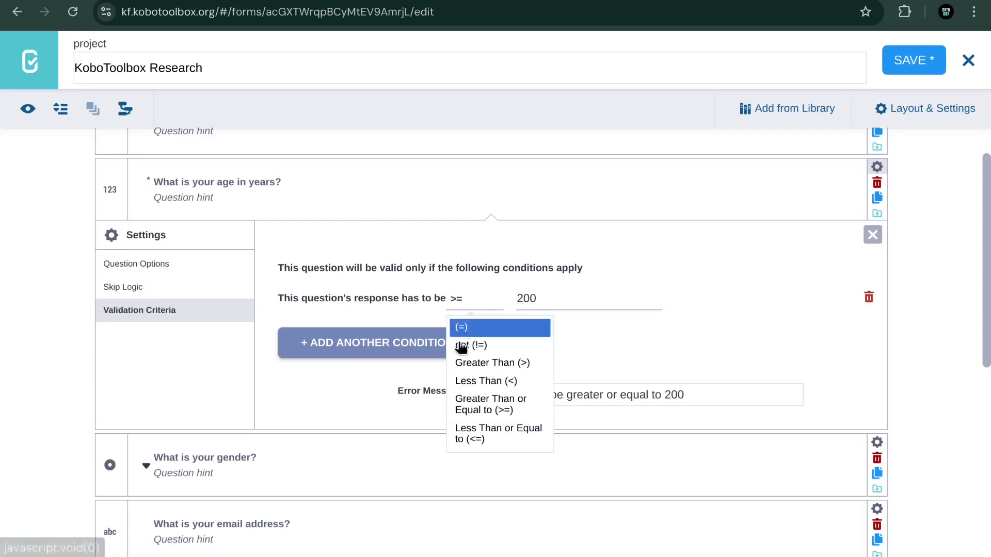
left_click(490, 434)
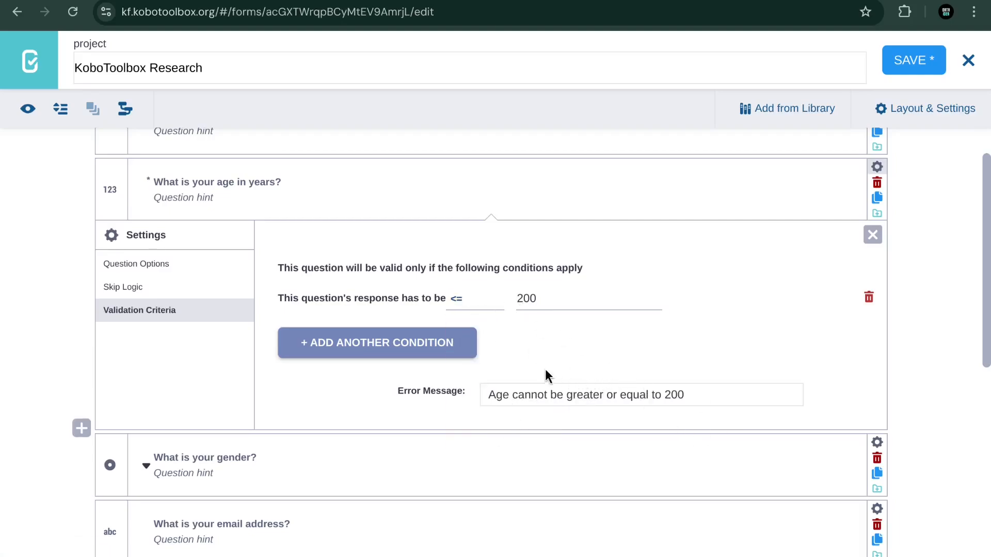
left_click(651, 395)
key("BackSpace")
key("BackSpace")
key("BackSpace")
key("BackSpace")
key("BackSpace")
key("BackSpace")
key("BackSpace")
key("BackSpace")
key("BackSpace")
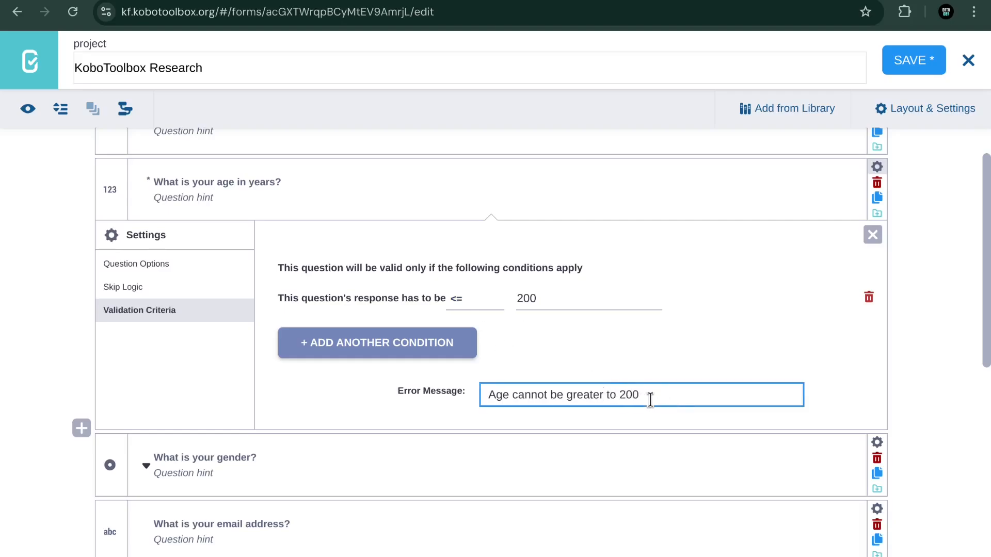
key("Delete")
key("Delete")
key("Delete")
left_click(915, 59)
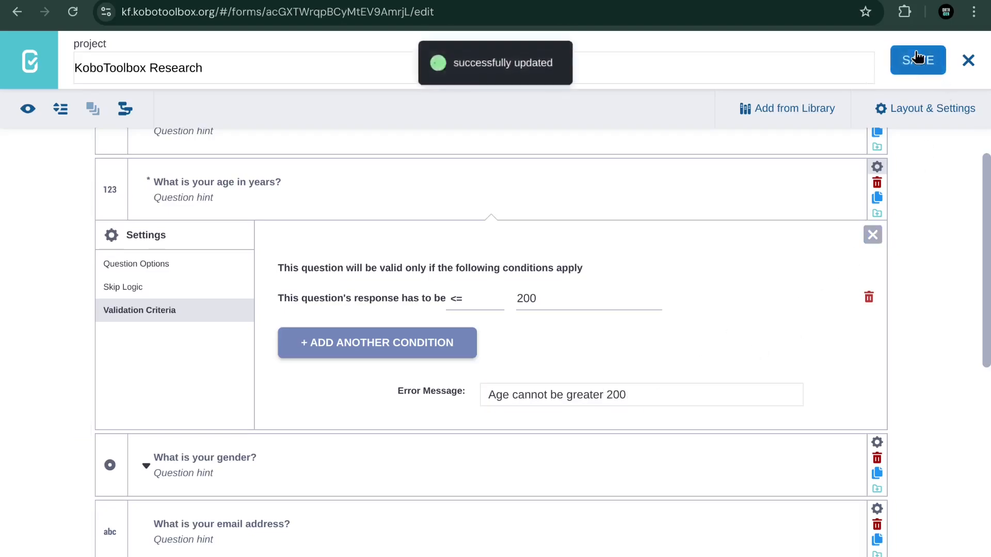
left_click(28, 110)
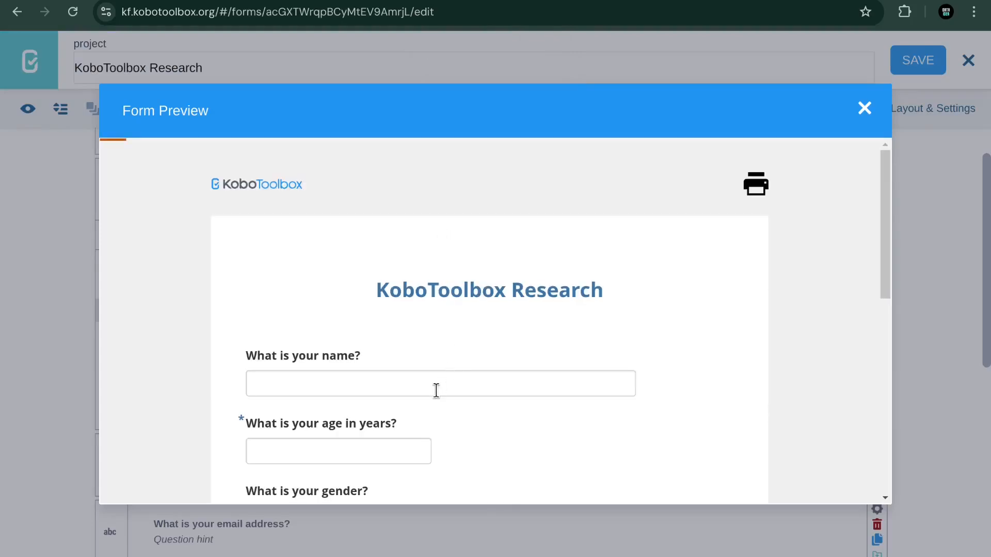
Step: Enter 300 as the age in the preview to trigger the 'Age cannot be greater 200' error, then close it
scroll(435, 391, "down", 6)
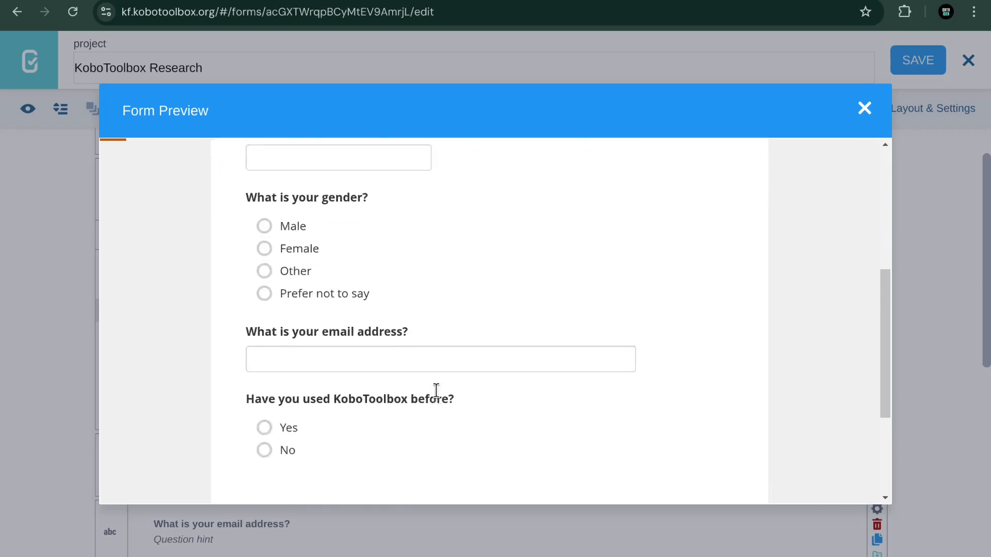
scroll(436, 390, "up", 1)
scroll(436, 391, "up", 1)
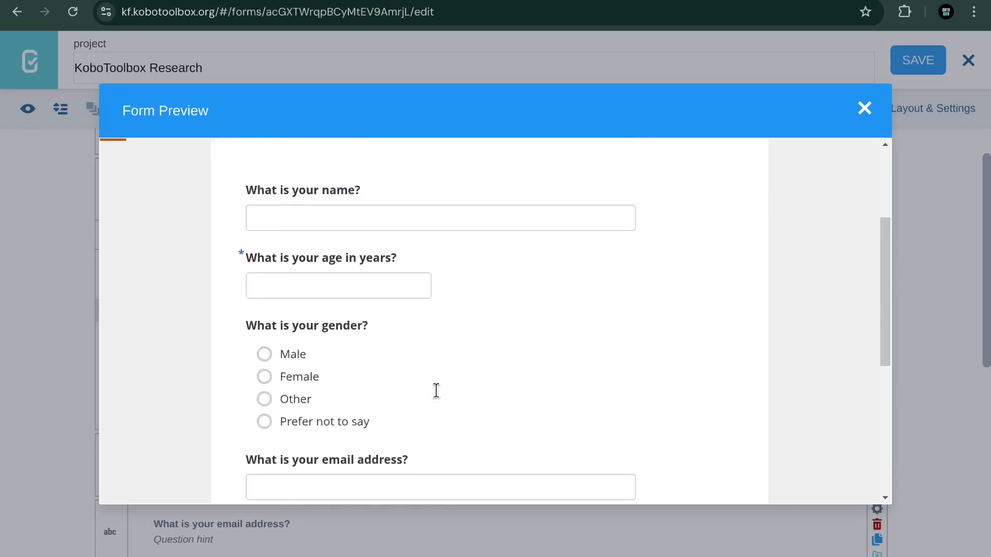
left_click(307, 290)
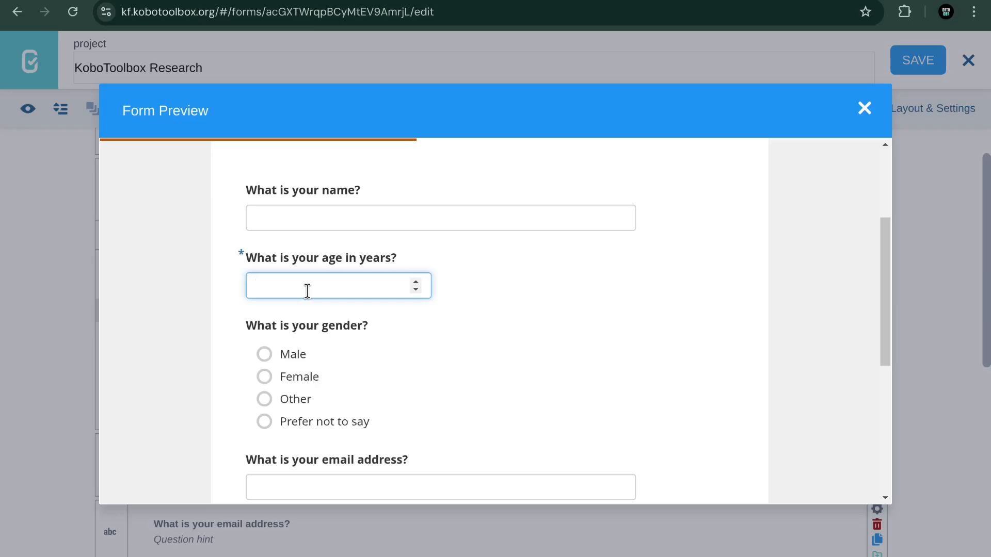
type("3000")
key("BackSpace")
left_click(287, 365)
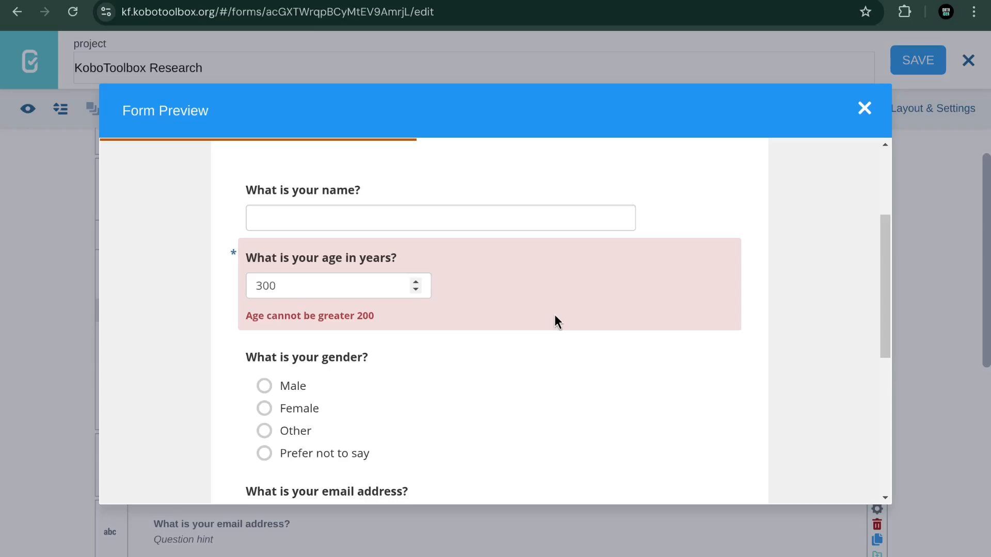
left_click(864, 108)
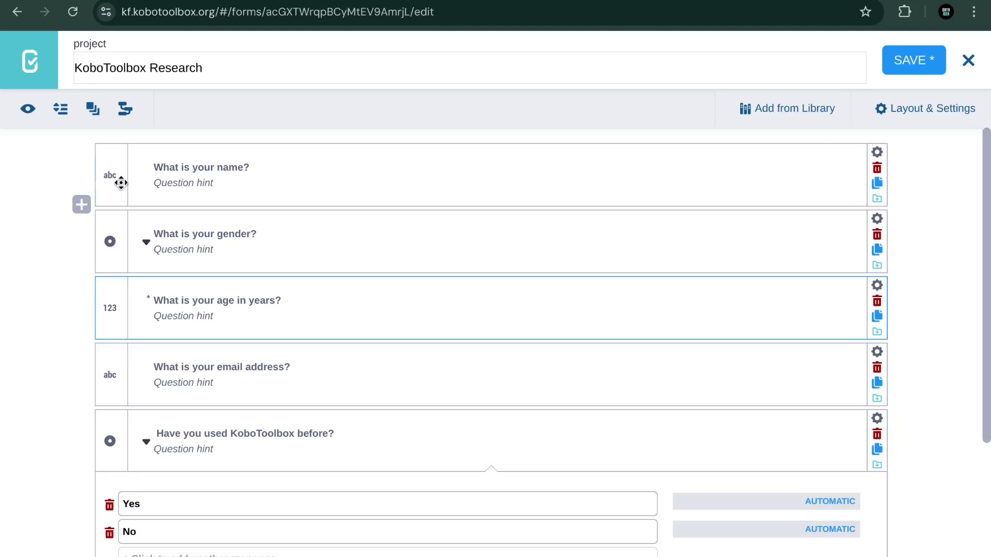
Step: Reorder the personal questions to name, email, gender, age and begin selecting them for grouping
mouse_move(119, 180)
left_mouse_down()
mouse_move(123, 209)
mouse_move(125, 178)
left_mouse_up()
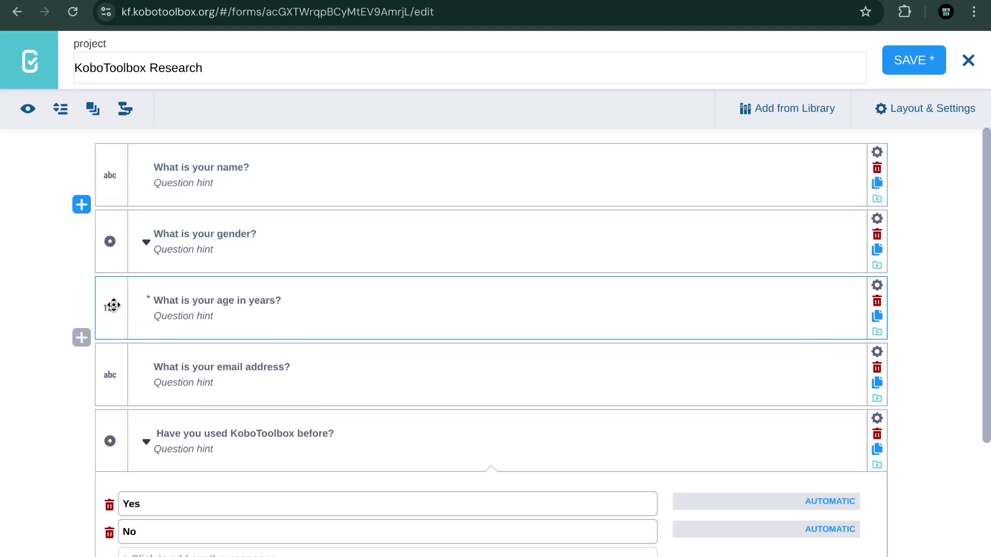
mouse_move(113, 307)
left_mouse_down()
mouse_move(111, 231)
mouse_move(107, 323)
left_mouse_up()
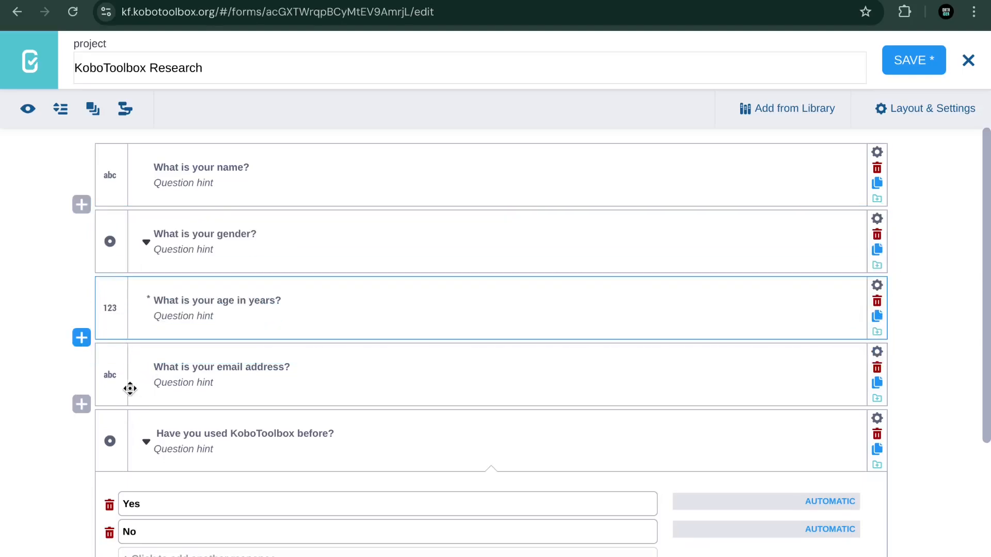
left_click_drag(113, 383, 118, 249)
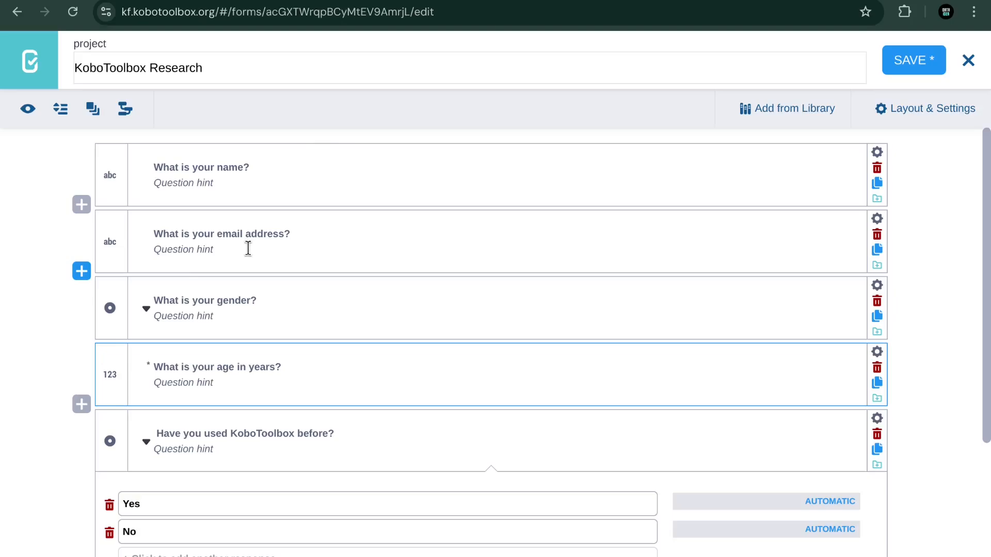
left_click(49, 226)
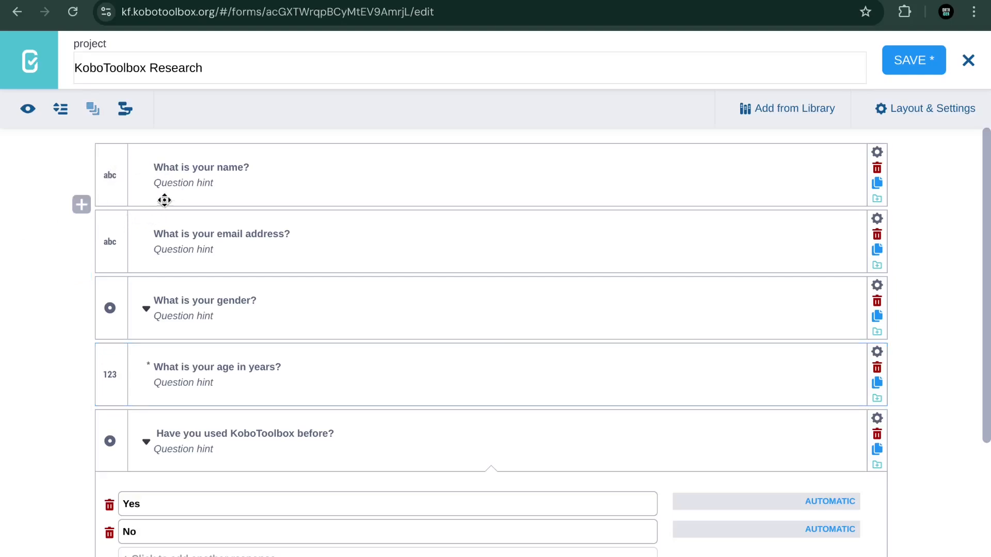
left_click(114, 158)
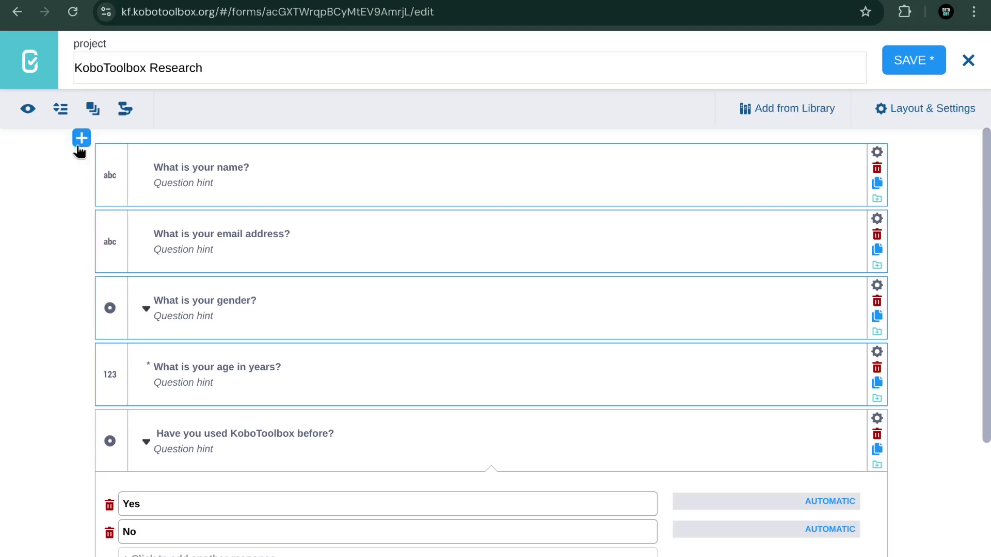
Step: Group the four selected personal questions and title the group 'Personal Information'
left_click(93, 110)
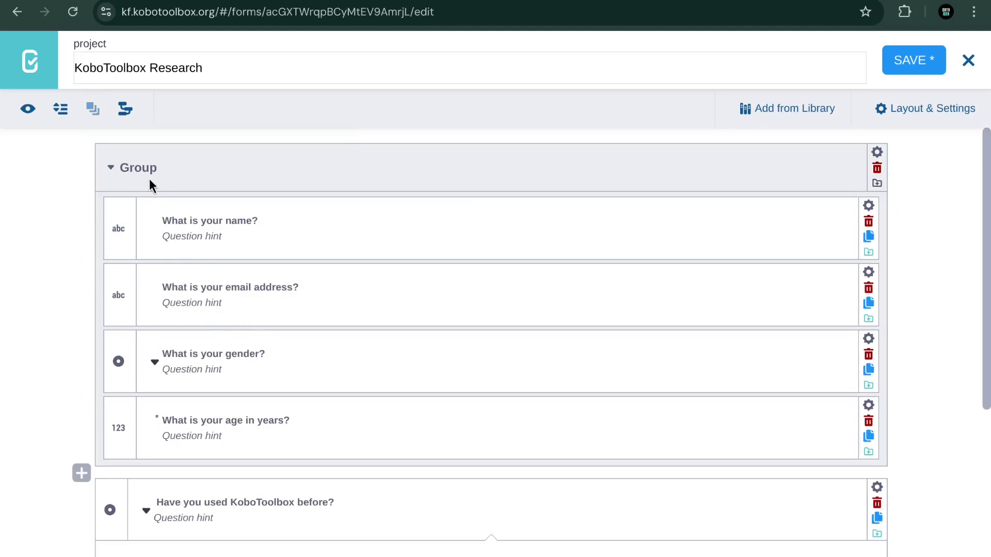
left_click(147, 164)
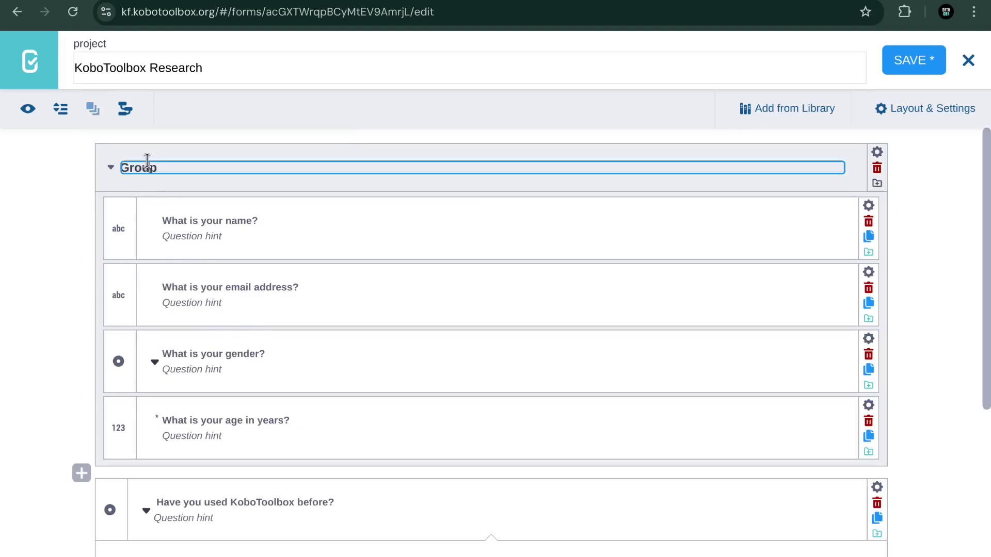
left_click(537, 1)
scroll(349, 351, "up", 15)
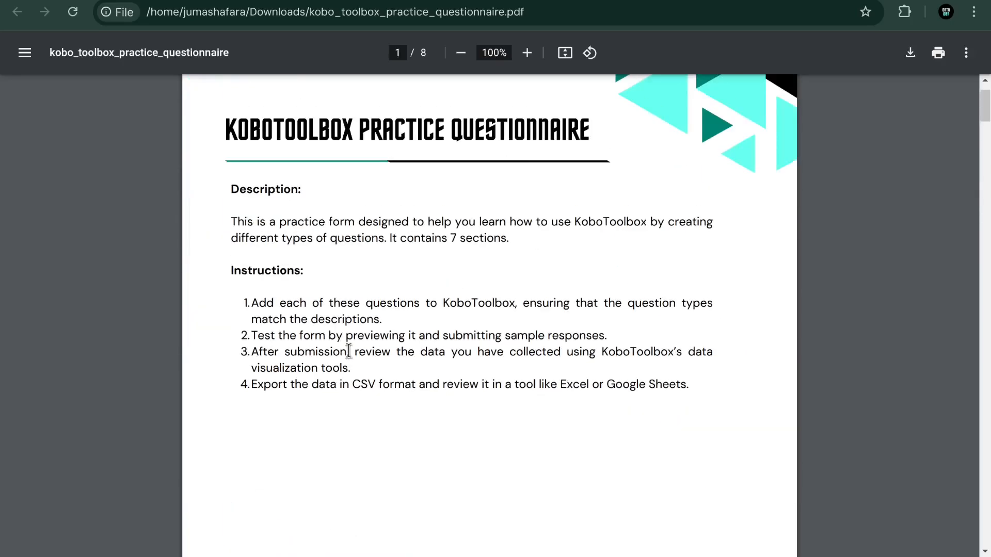
scroll(349, 350, "down", 10)
scroll(349, 351, "down", 1)
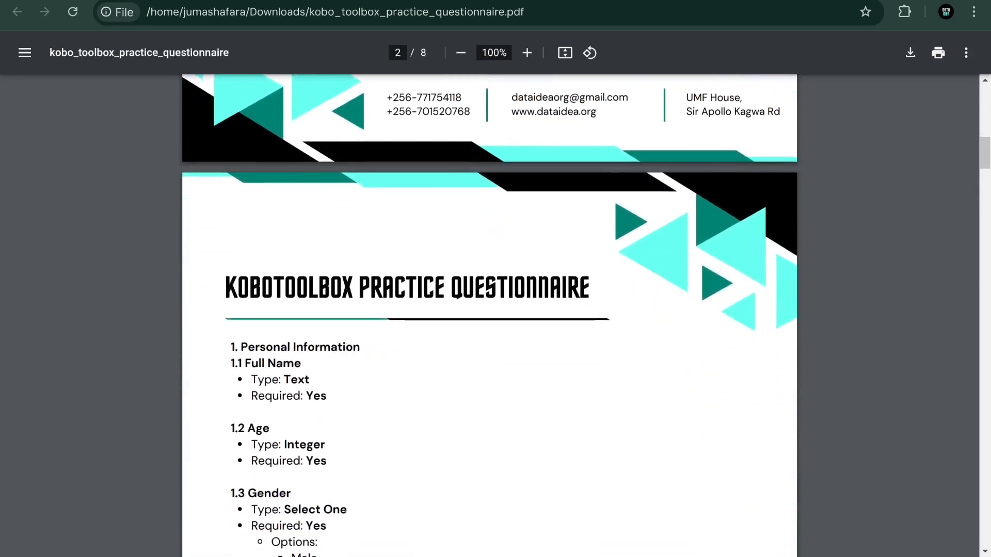
left_click(412, 1)
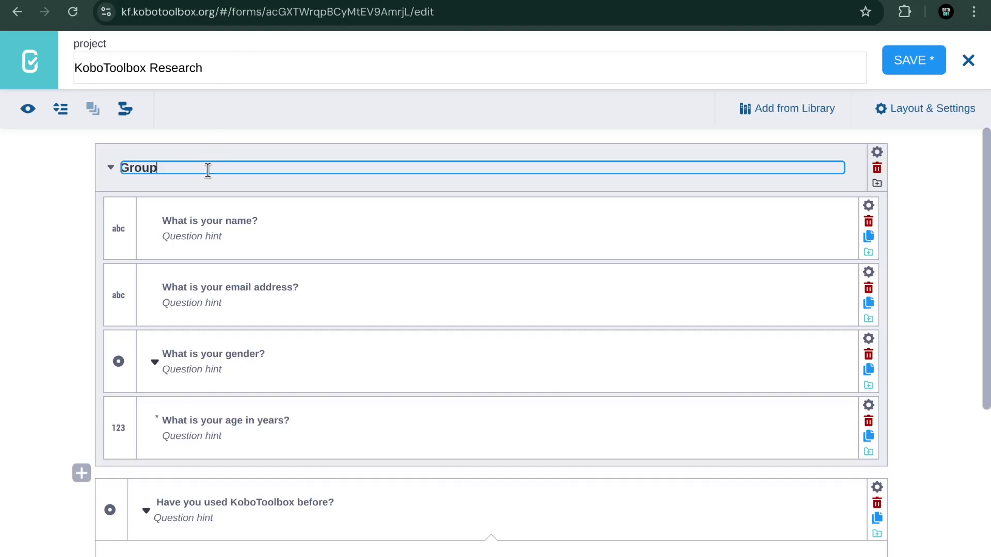
key("BackSpace")
key("BackSpace")
key("BackSpace")
key("BackSpace")
key("BackSpace")
type("Personal Information")
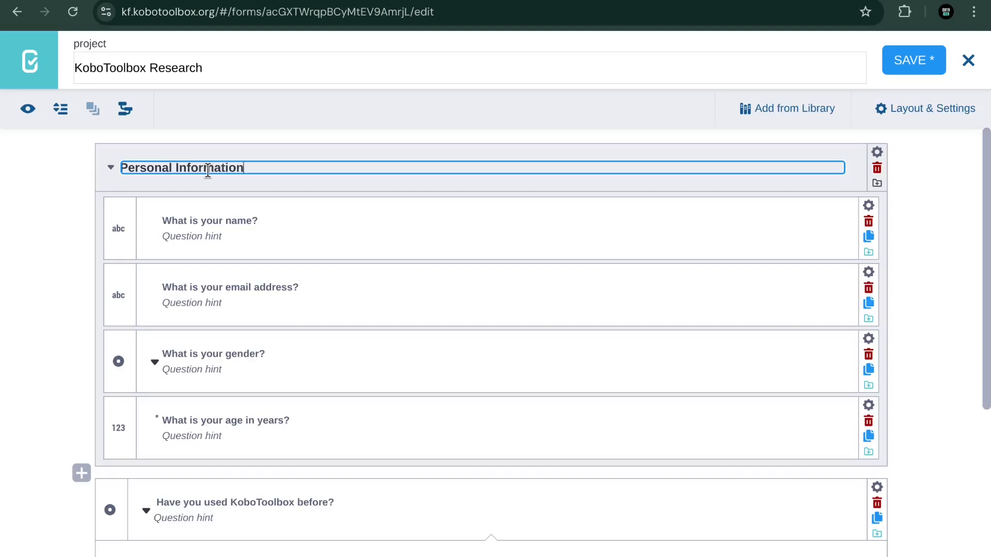
left_click(920, 221)
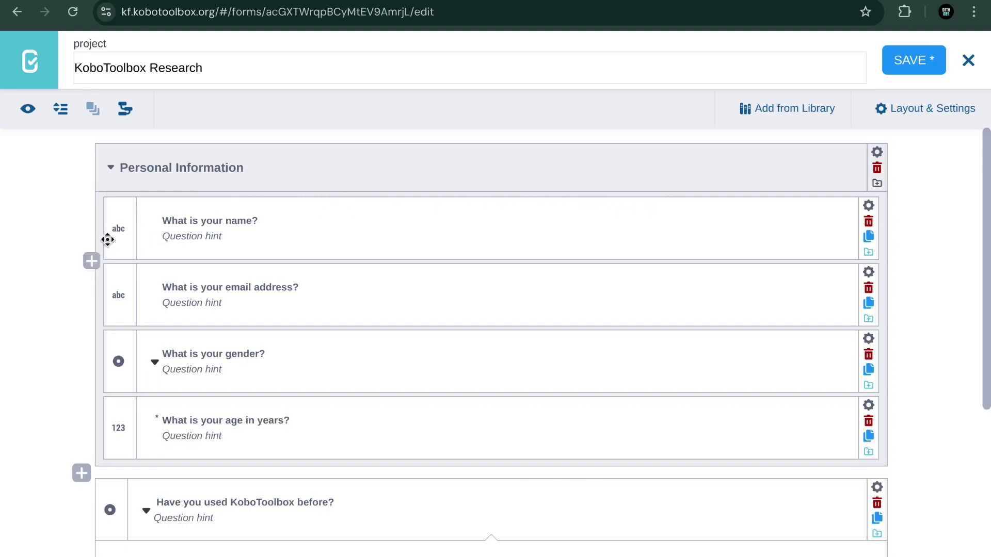
Step: Insert a note reading 'We'll be collecting personal information' below the name question and drag it upward
left_click(93, 262)
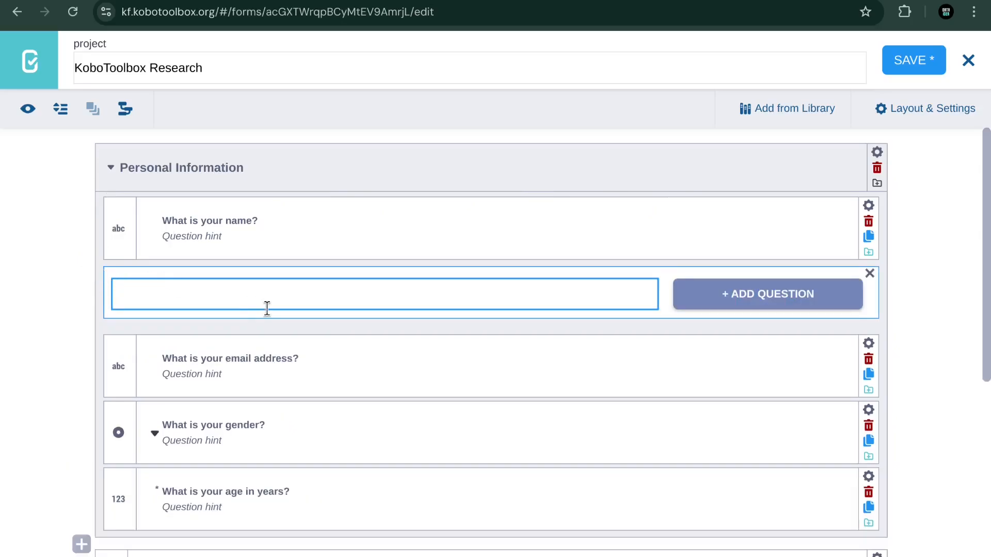
left_click(763, 294)
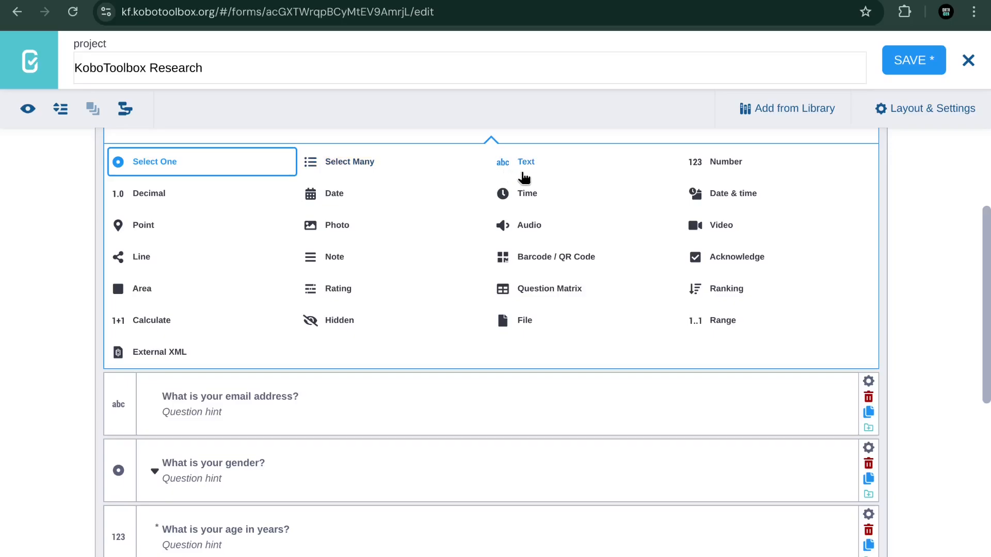
left_click(320, 261)
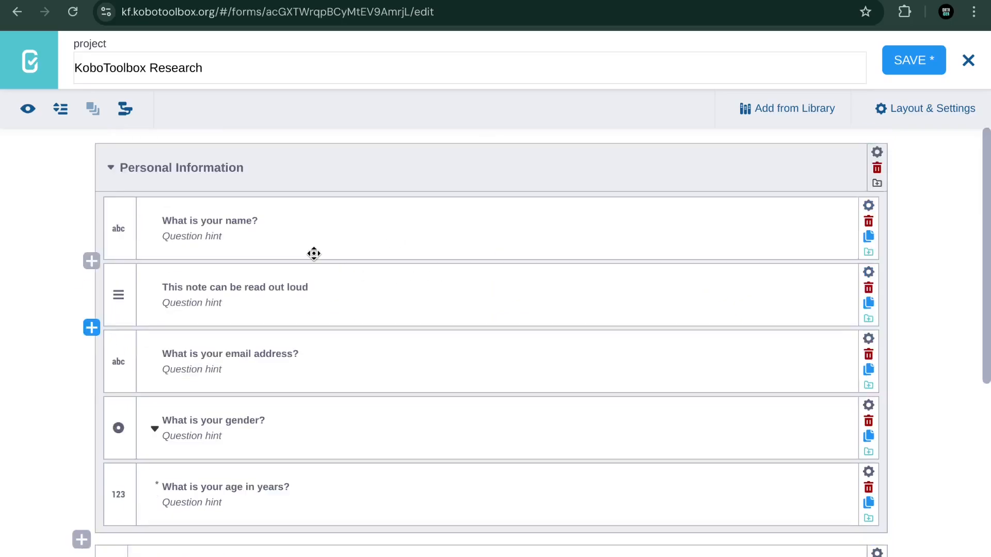
left_click(236, 292)
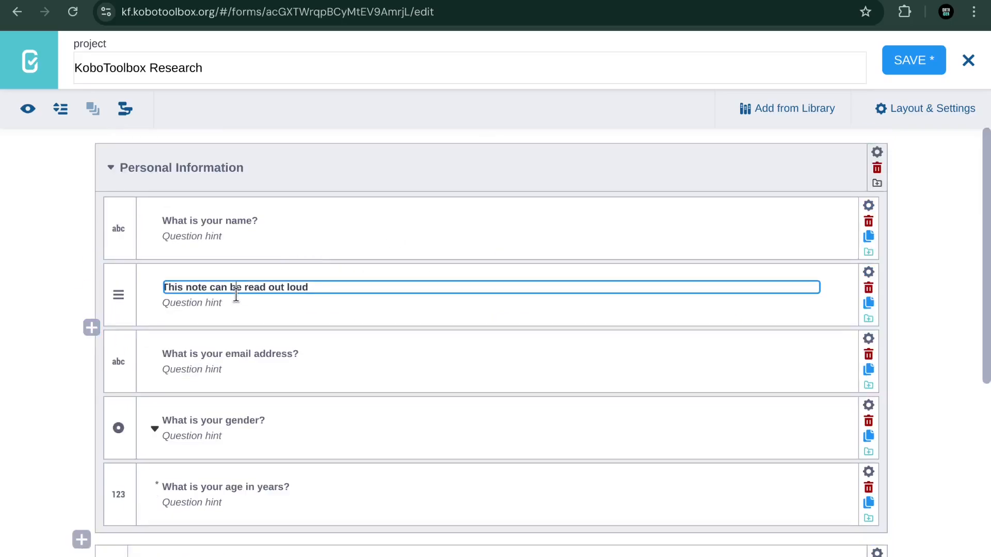
key("ctrl+a")
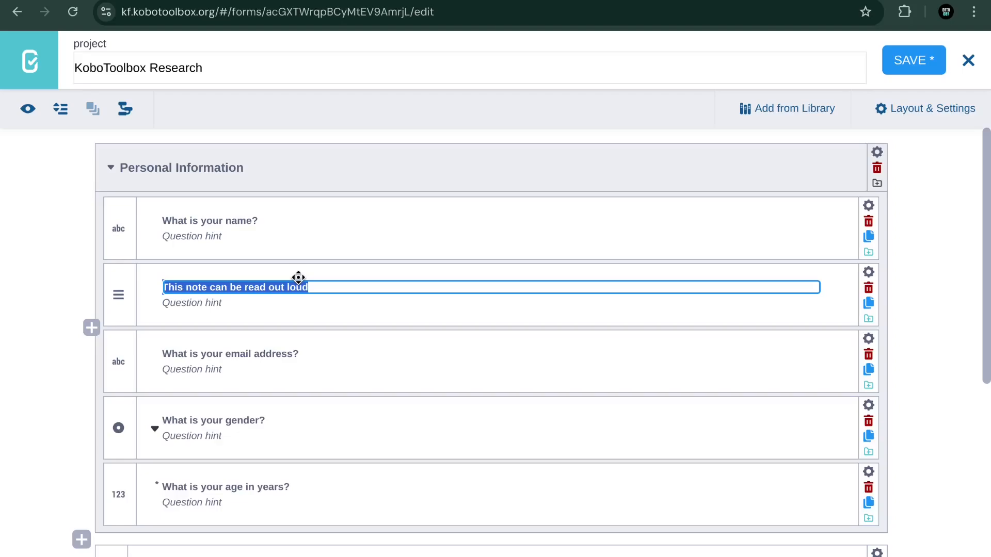
type("We")
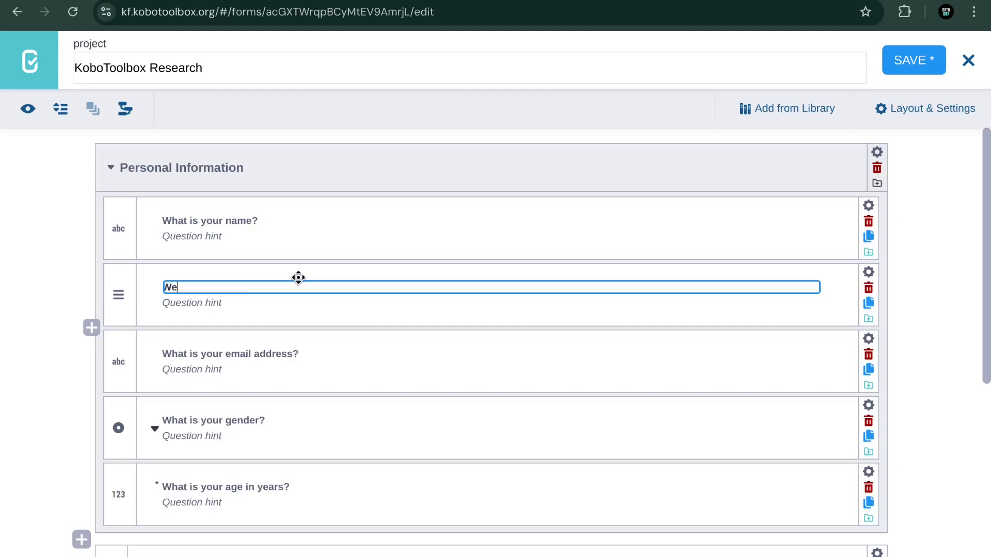
type("'ll be collecting personal information")
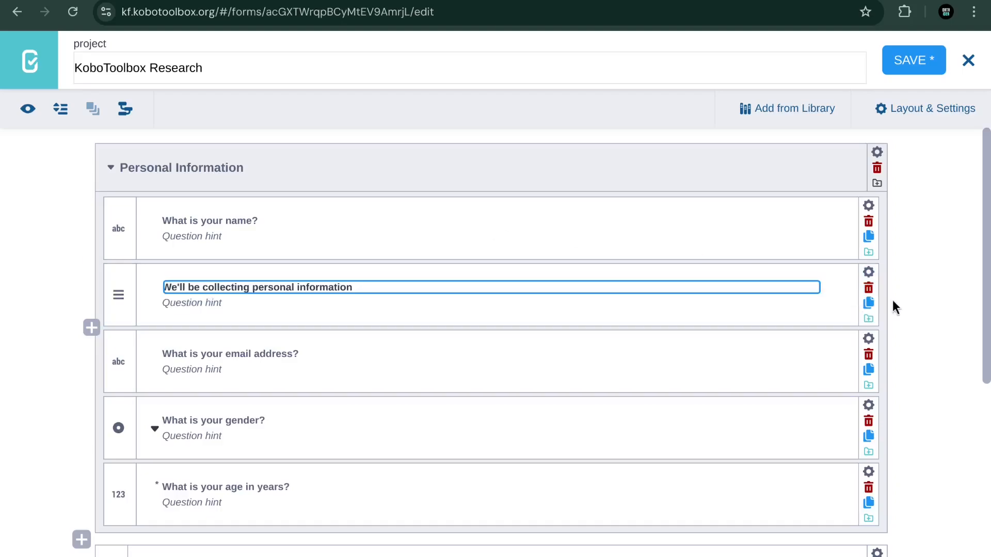
left_click(930, 302)
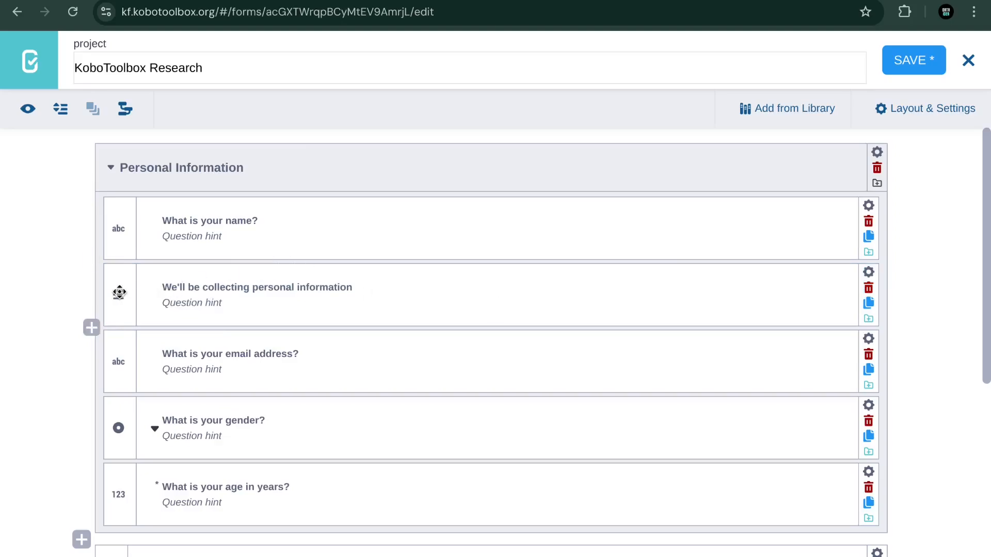
left_click_drag(119, 293, 121, 216)
Step: Group the 'Have you used KoboToolbox before?' and 'How many surveys' questions, checking section 2 in the PDF
scroll(332, 233, "down", 3)
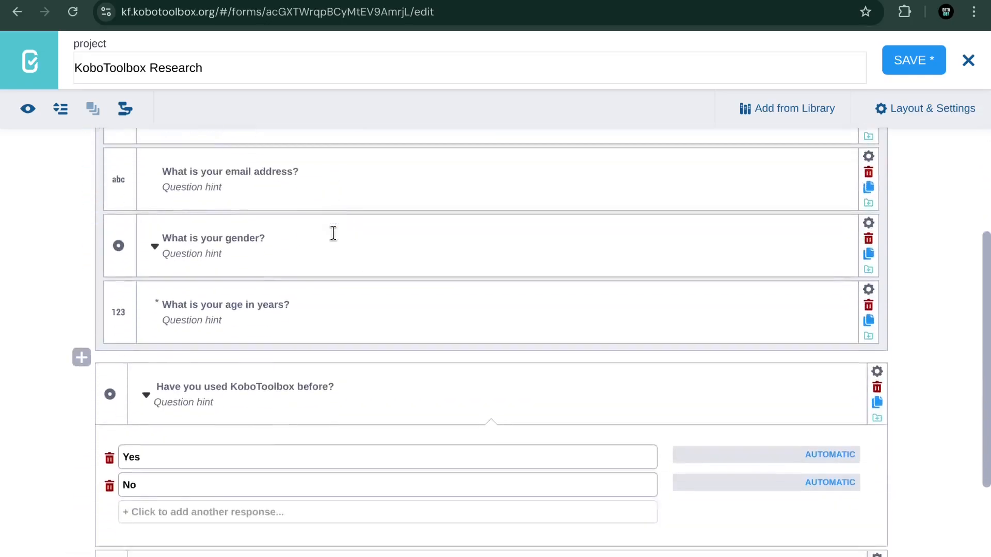
scroll(333, 233, "up", 3)
scroll(333, 233, "down", 5)
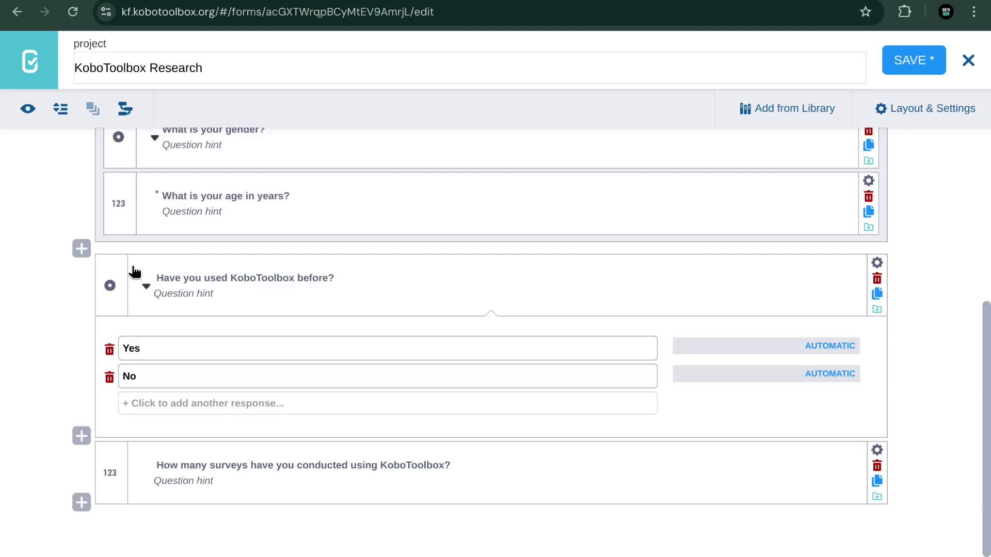
left_click(113, 265)
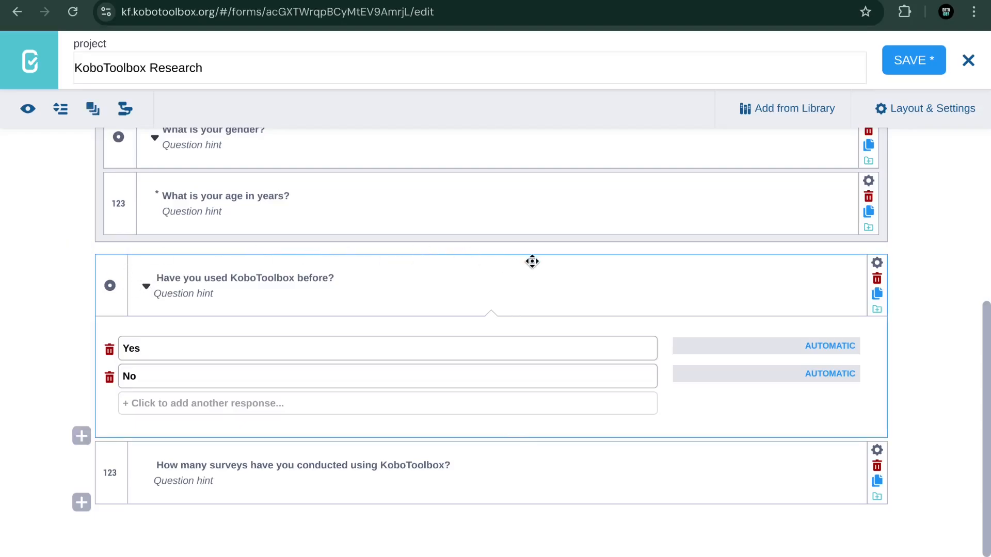
left_click(116, 467)
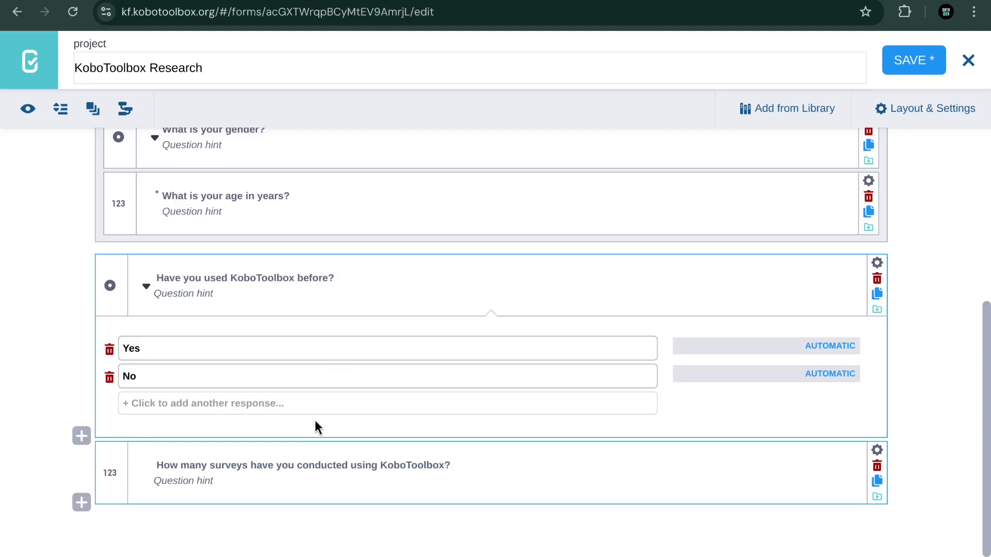
left_click(96, 112)
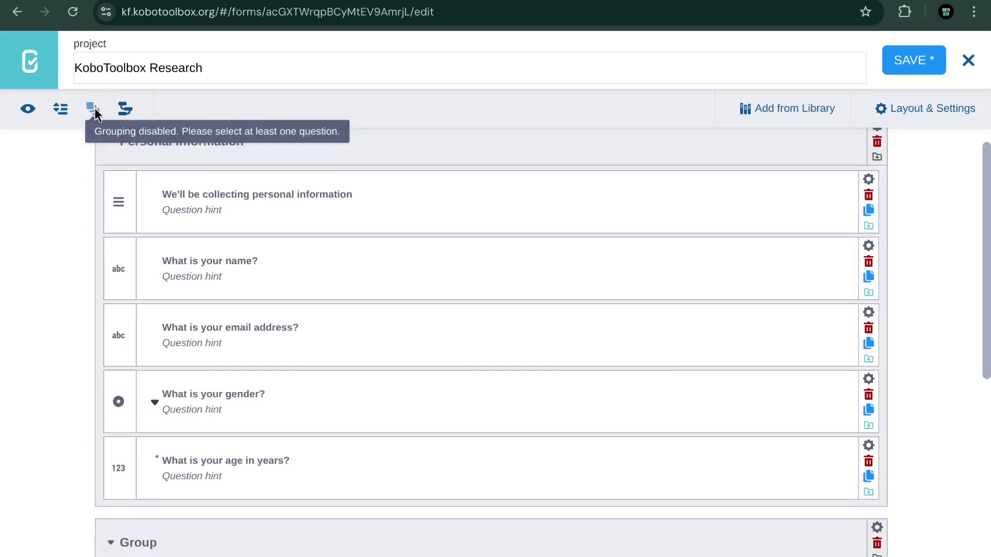
scroll(321, 323, "down", 5)
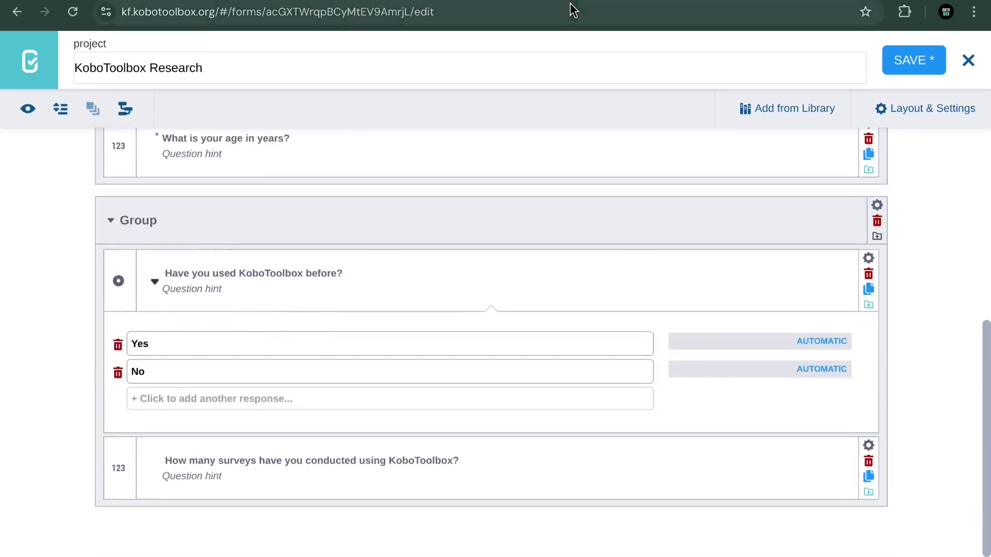
key("ctrl+Tab")
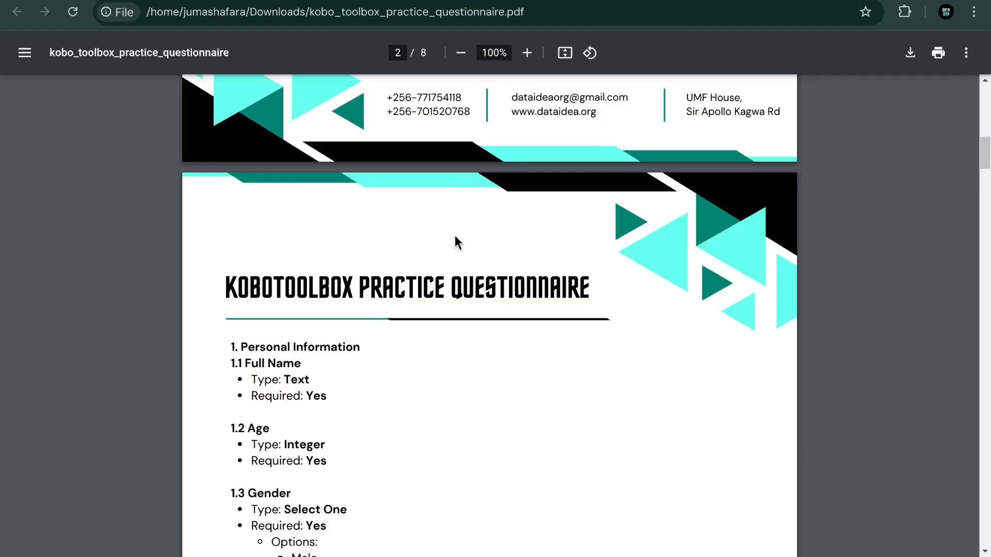
scroll(455, 239, "down", 14)
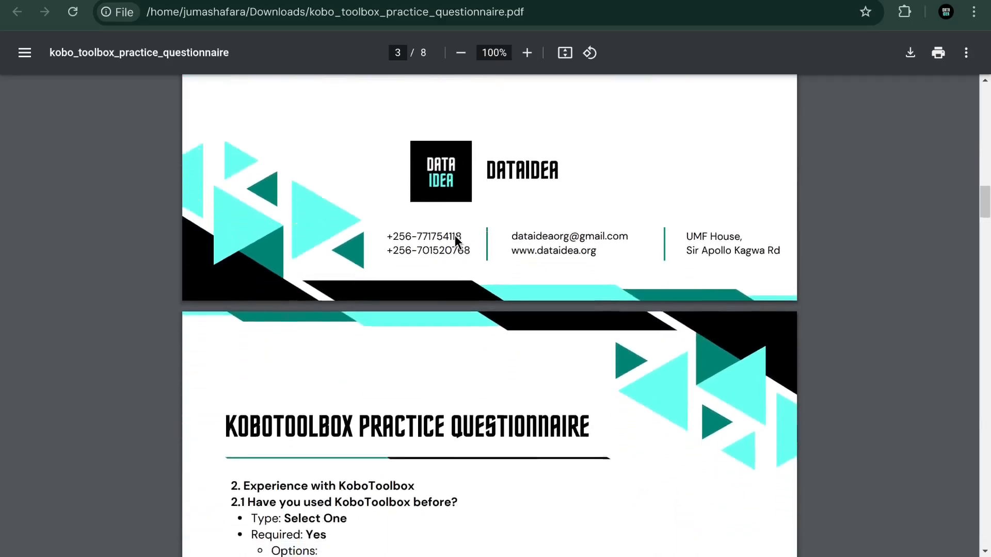
scroll(455, 239, "down", 2)
Step: Replace the second group's default title with 'Experience with KoboToolbox', correcting a typo
left_click(397, 1)
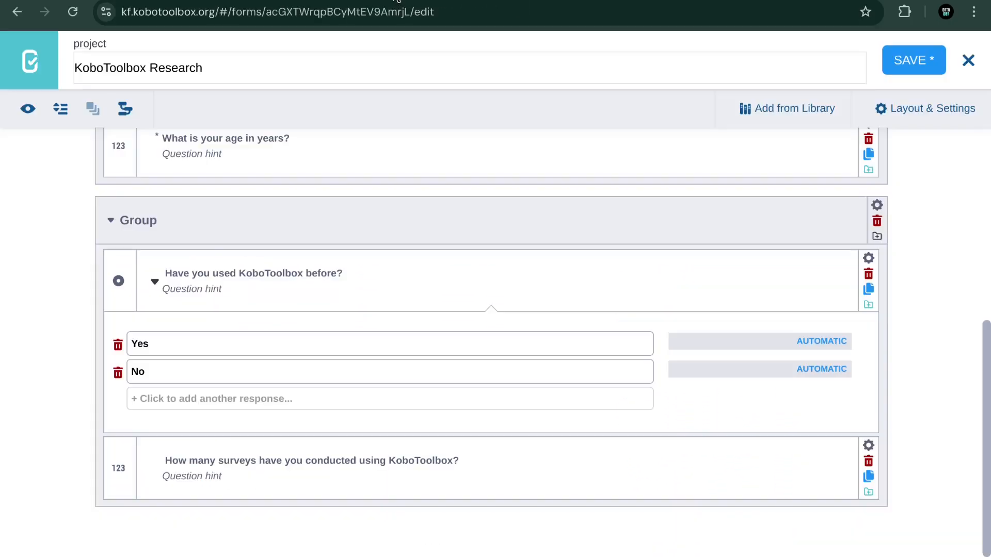
left_click(155, 215)
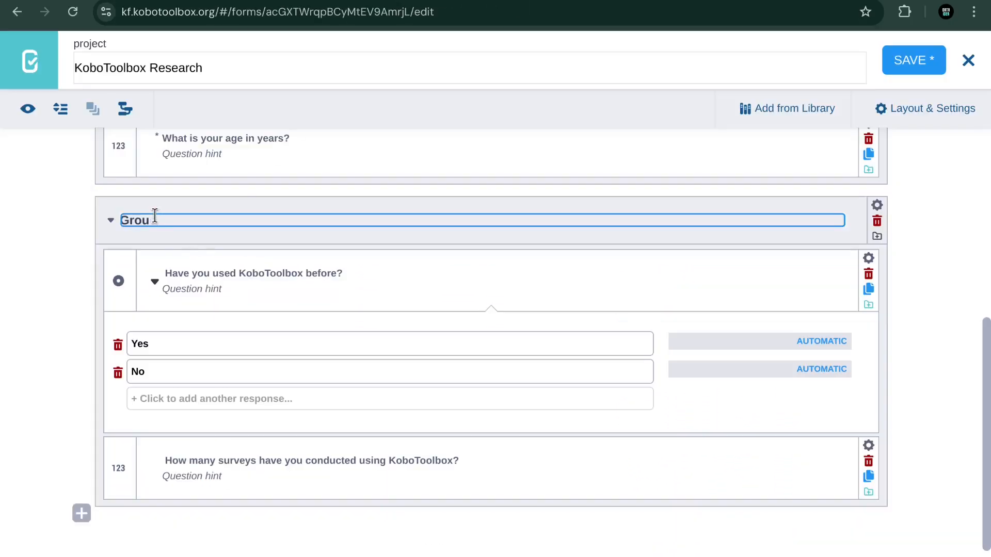
key("BackSpace")
type("Experience wiht")
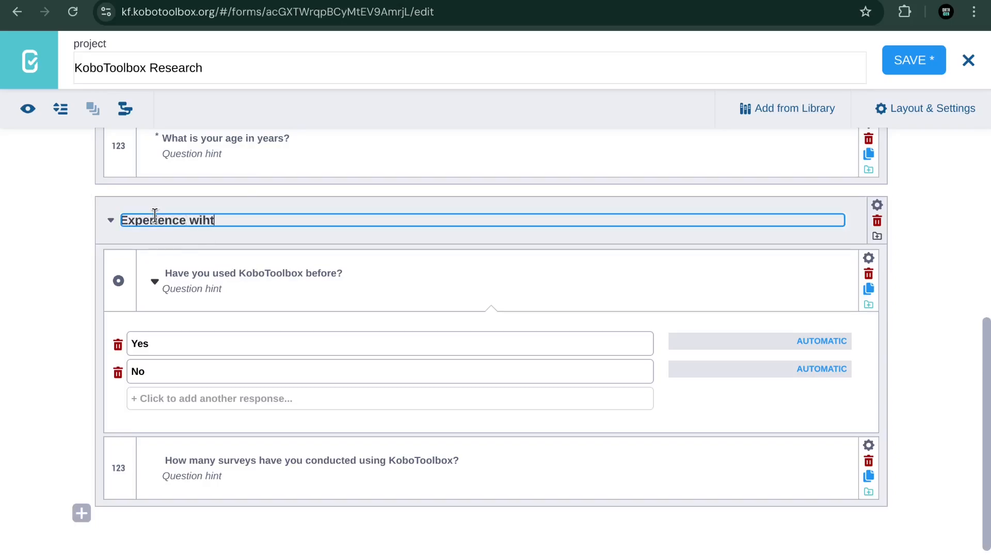
key("BackSpace")
key("BackSpace")
type("th KoboToolbox")
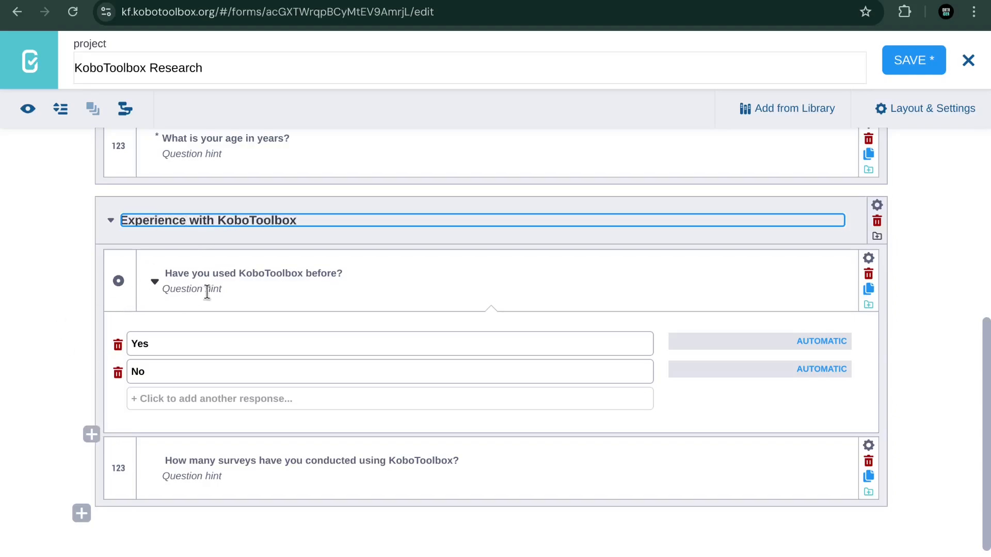
left_click(214, 288)
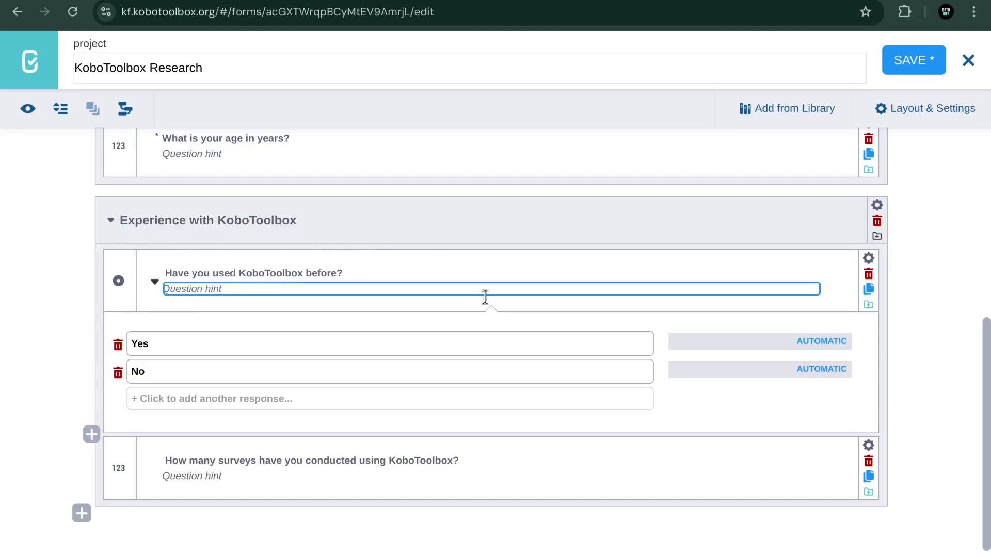
Step: Add a note 'We'll be collecting information about experience with Kobo' and drag it above the Yes/No question
left_click(92, 434)
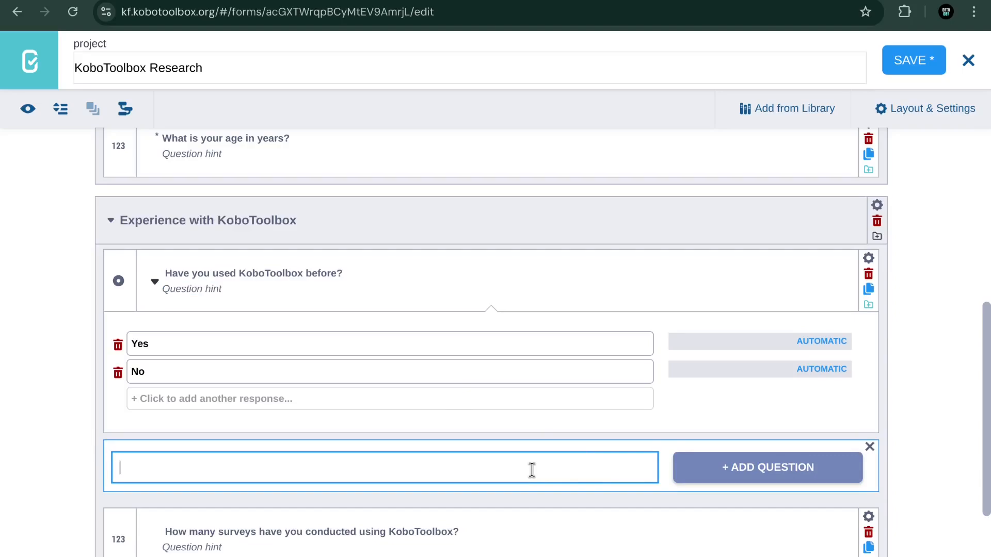
type("We'll be collecting inform")
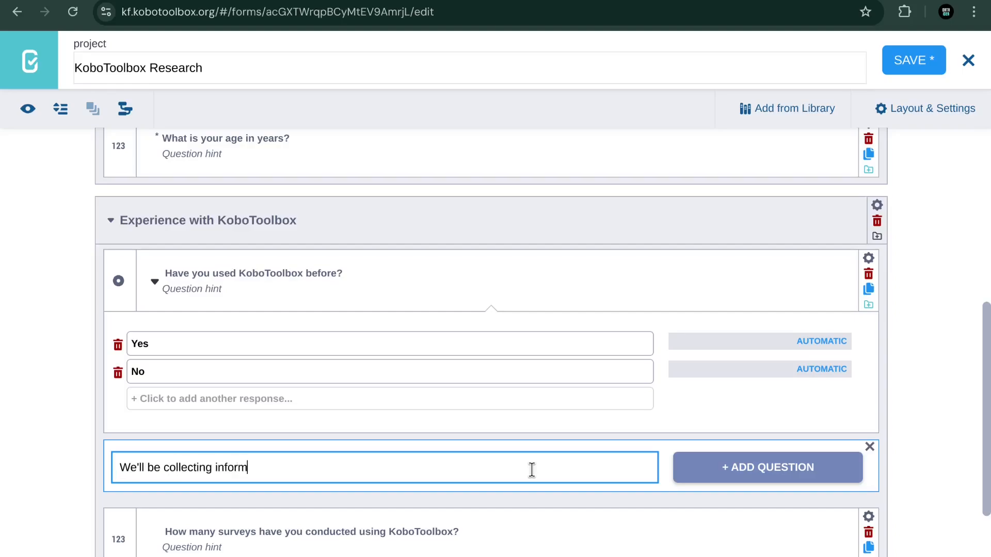
type("ation about o")
type("xp")
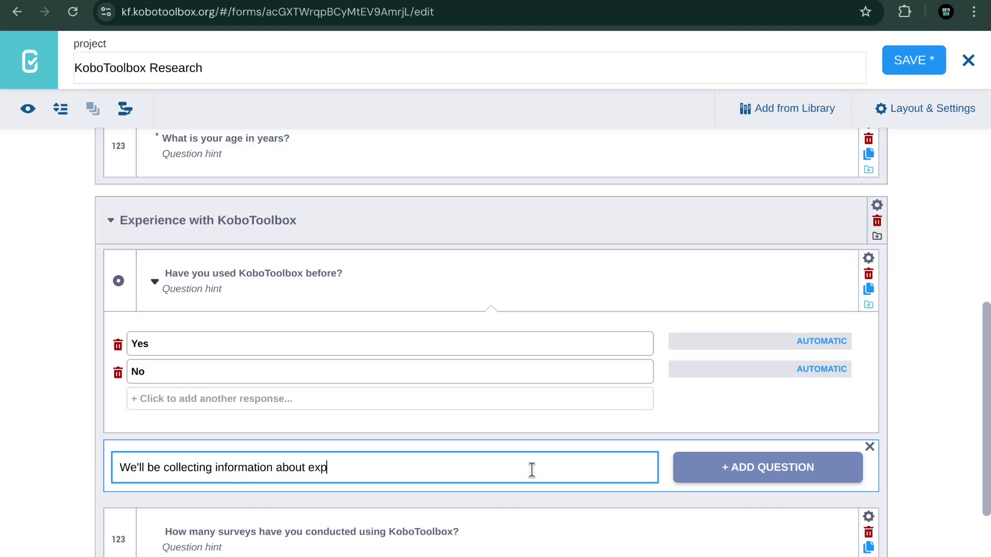
type("erience with Kobo")
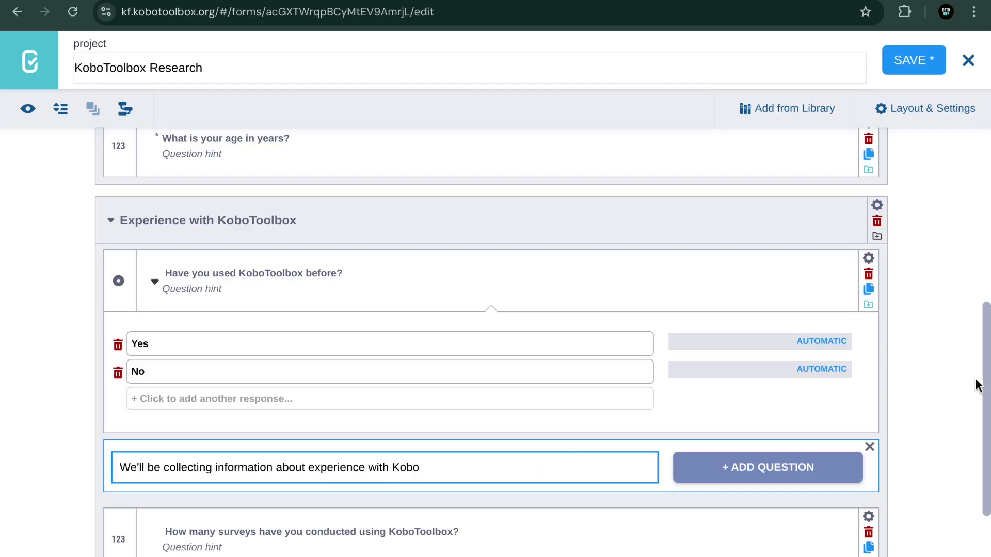
left_click(788, 474)
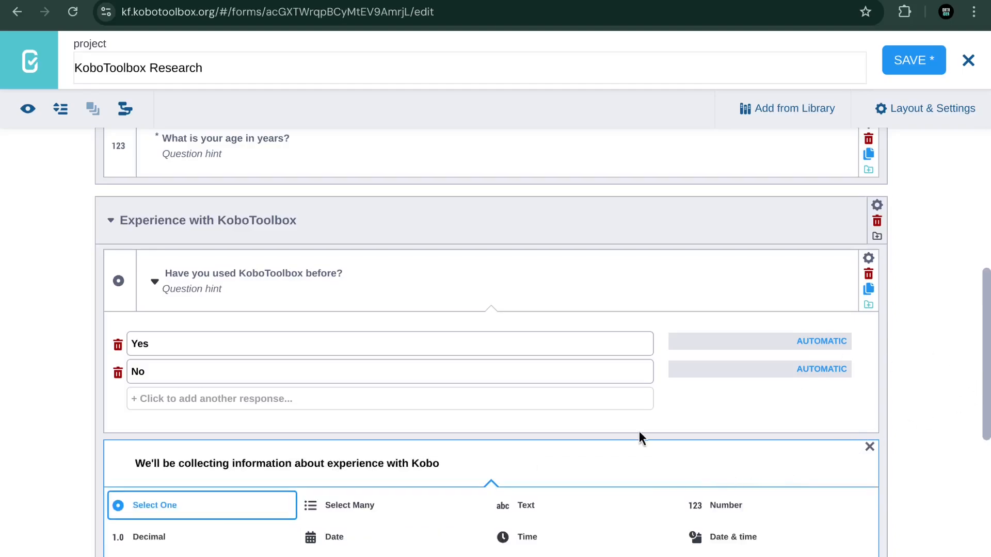
scroll(639, 432, "down", 3)
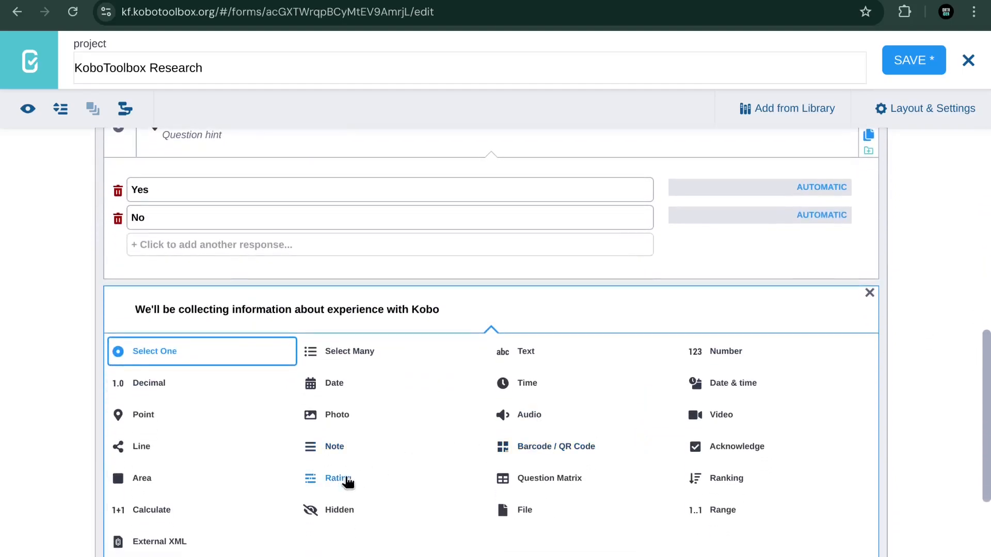
left_click(332, 446)
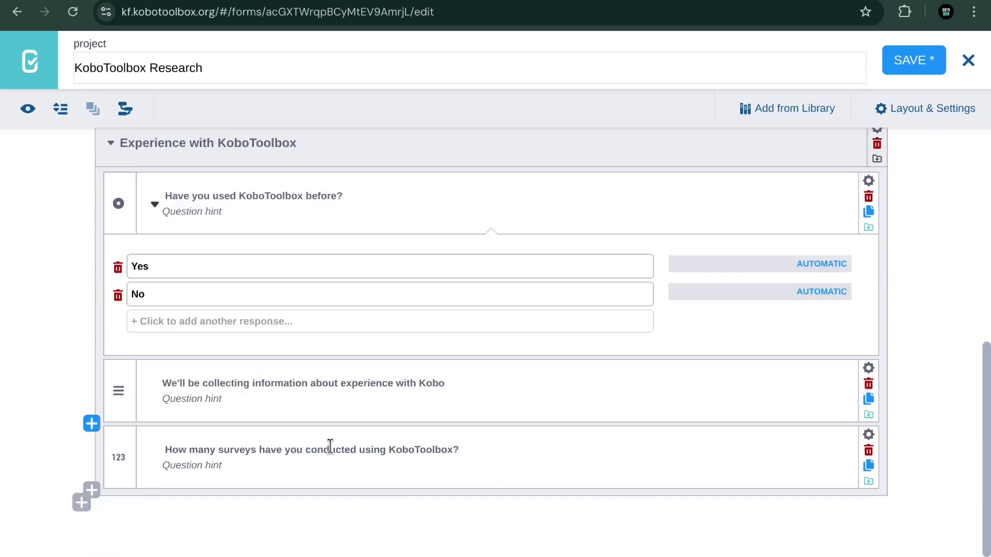
scroll(324, 308, "up", 2)
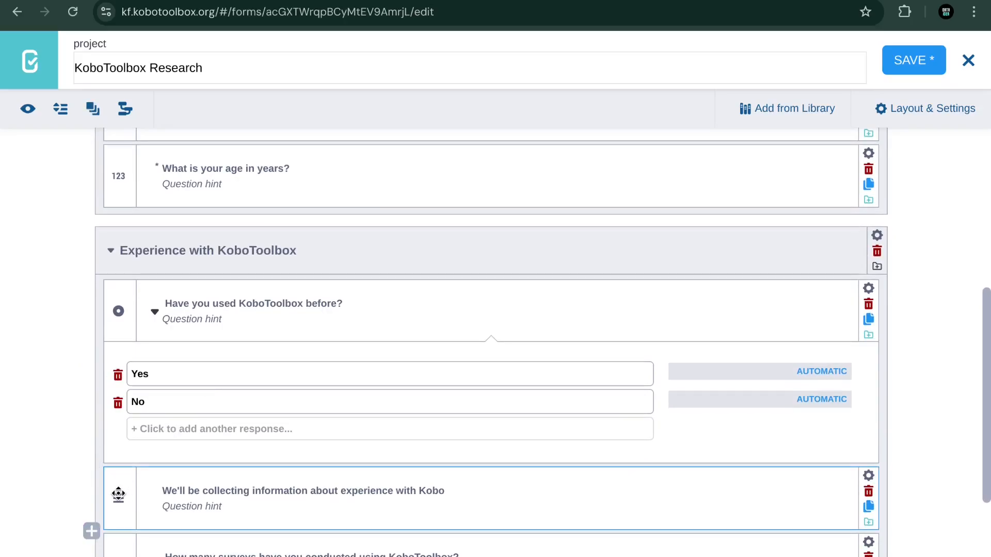
left_click_drag(119, 495, 120, 318)
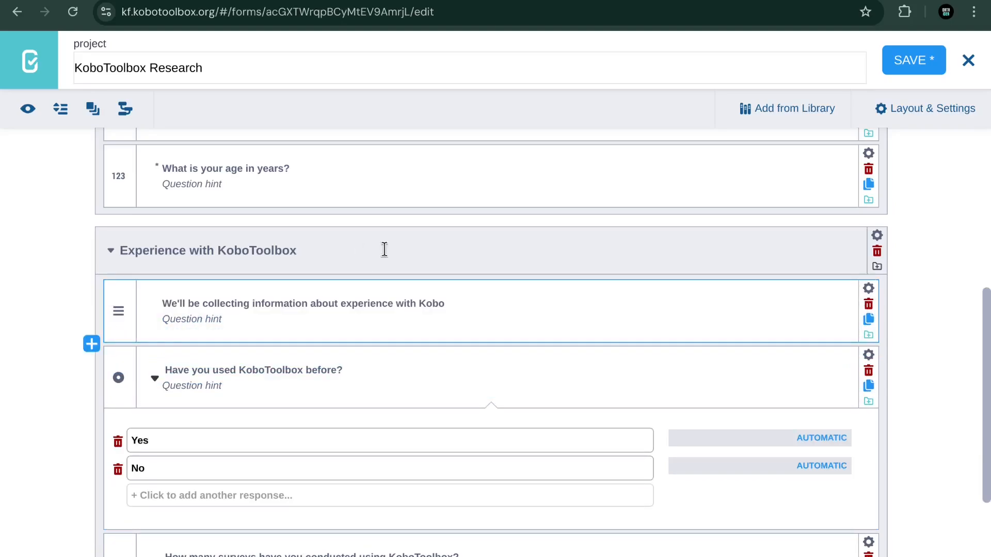
left_click(525, 280)
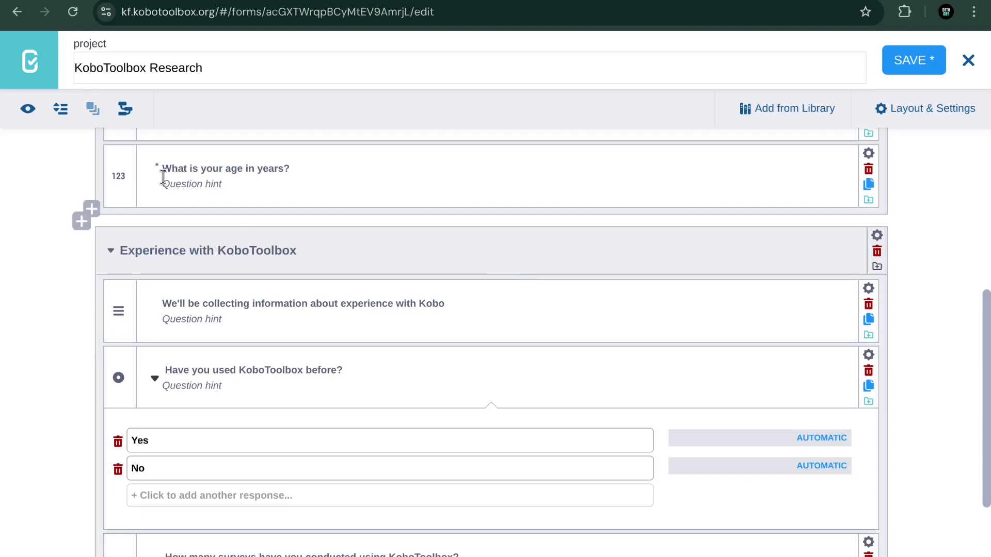
left_click(28, 110)
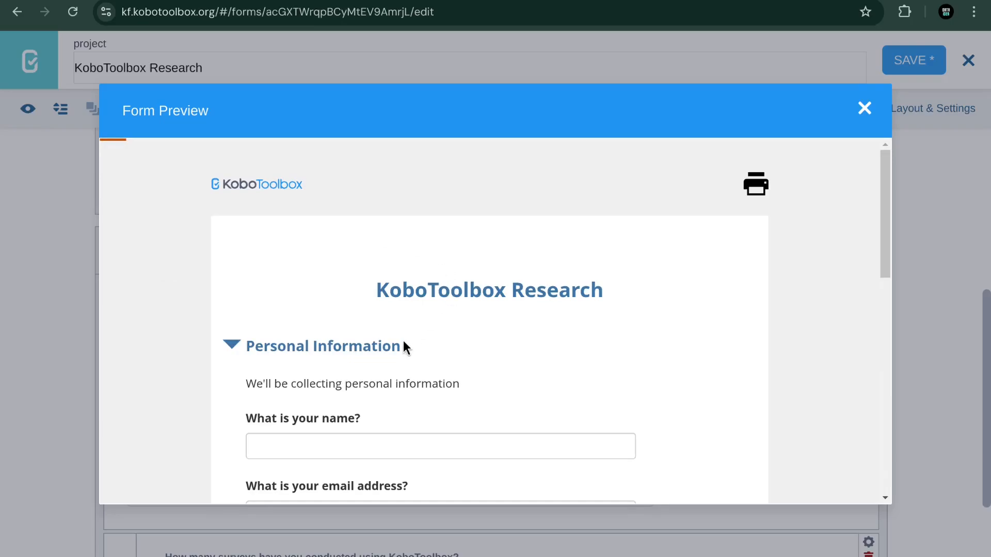
scroll(403, 342, "down", 2)
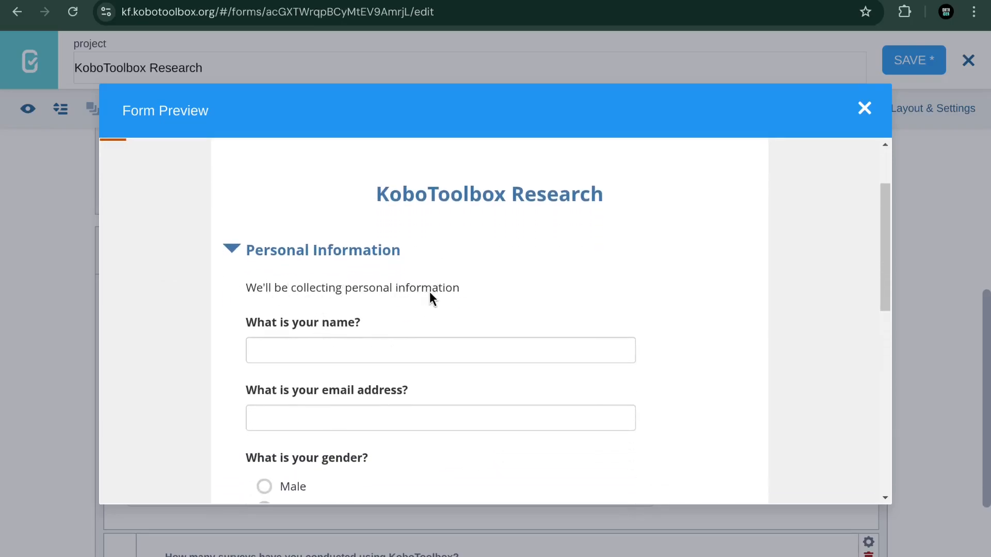
scroll(430, 290, "down", 8)
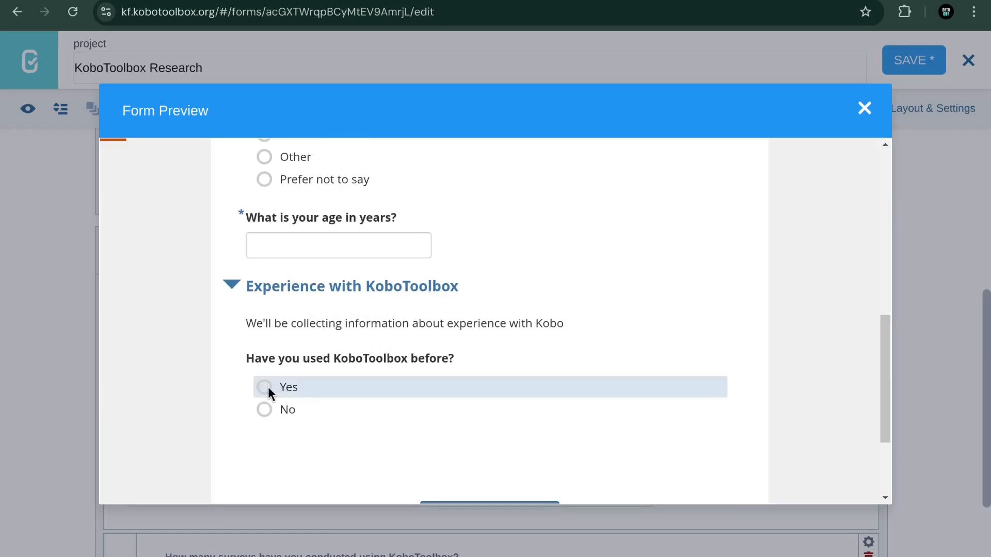
scroll(269, 388, "down", 1)
left_click(264, 366)
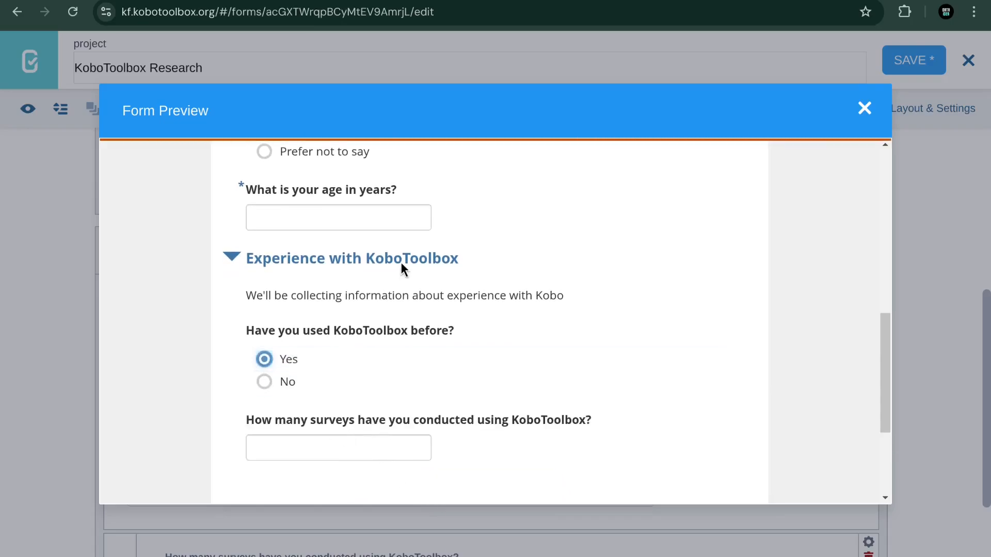
scroll(401, 262, "up", 10)
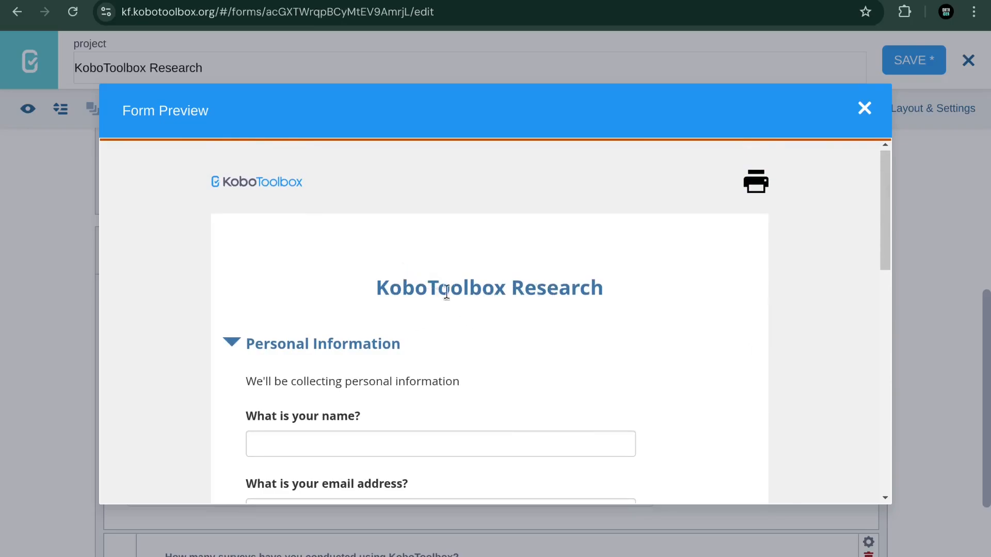
left_click(864, 110)
scroll(442, 227, "up", 5)
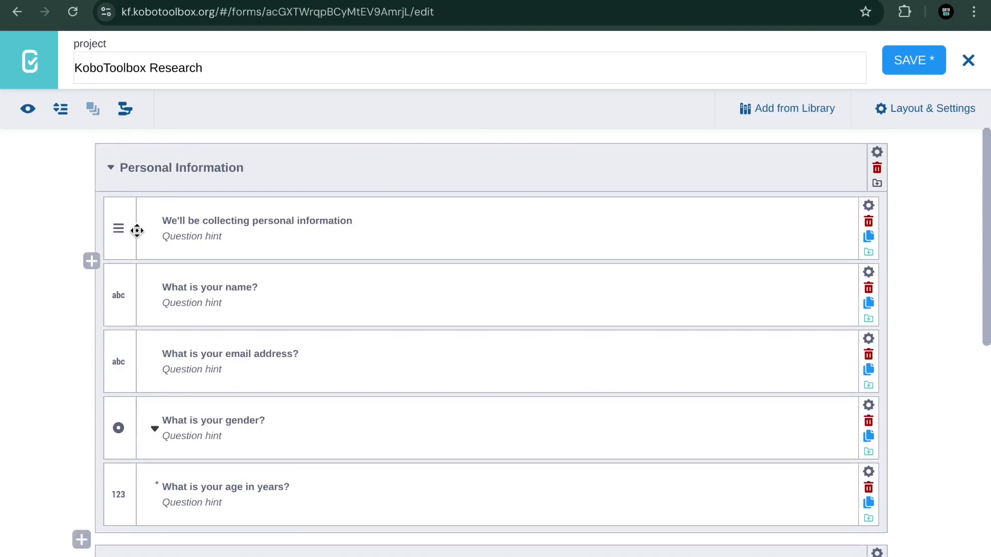
Step: Add a new question below the first row titled 'Introduction to what we'll be doing'
left_click(88, 267)
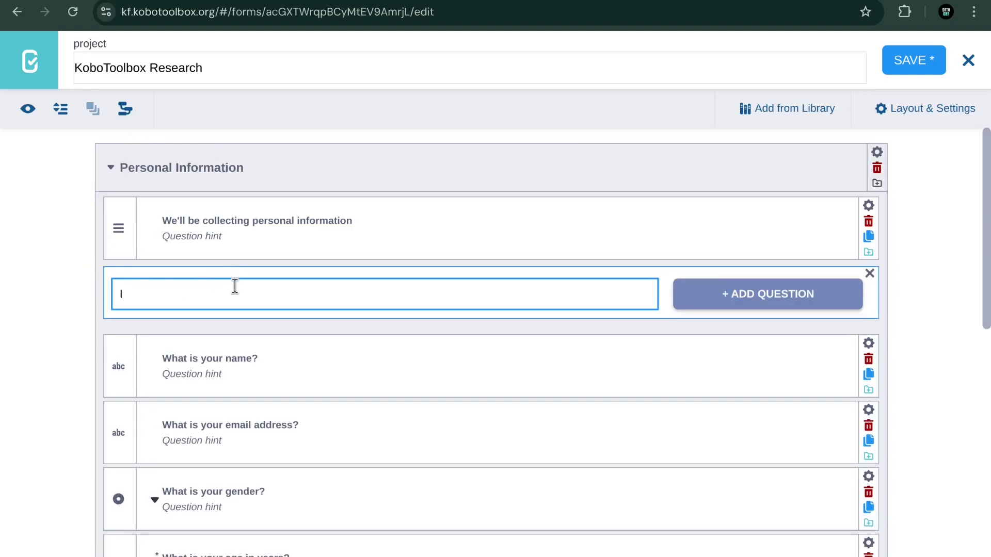
type("Into")
type("roduction toe")
key("BackSpace")
key("BackSpace")
type("what we")
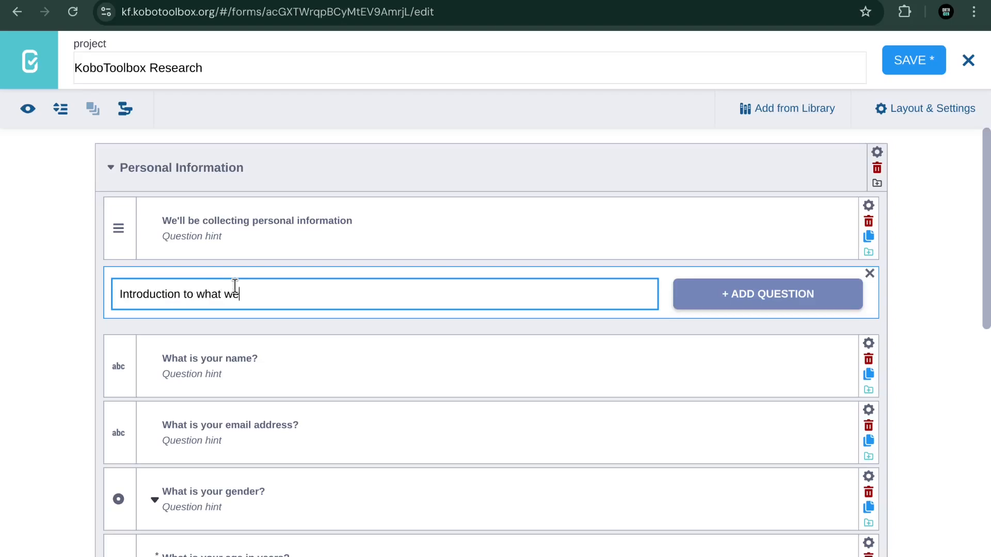
type("'ll be doin")
type("g")
left_click(474, 441)
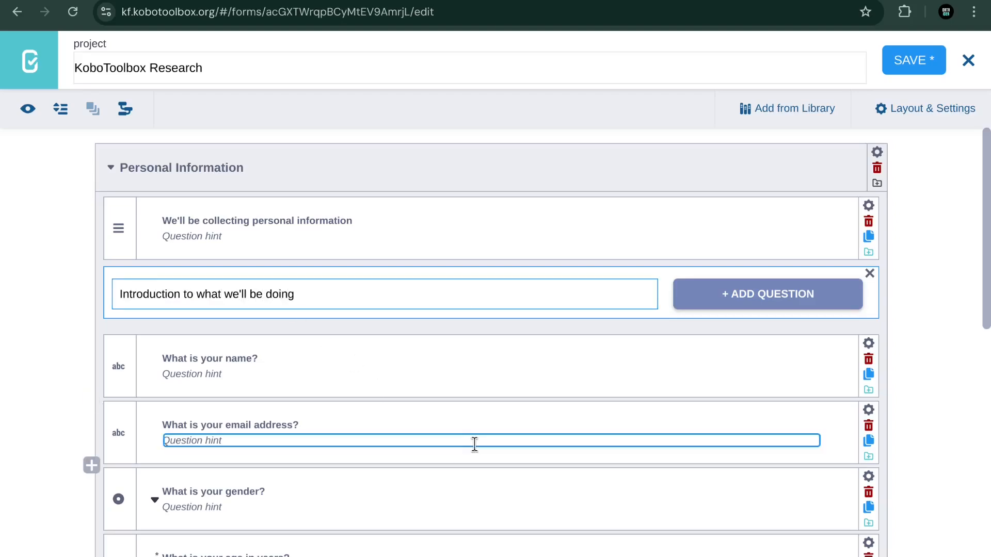
left_click(732, 295)
Step: Make the introduction a note, move it above Personal Information, and preview the form
scroll(348, 234, "down", 1)
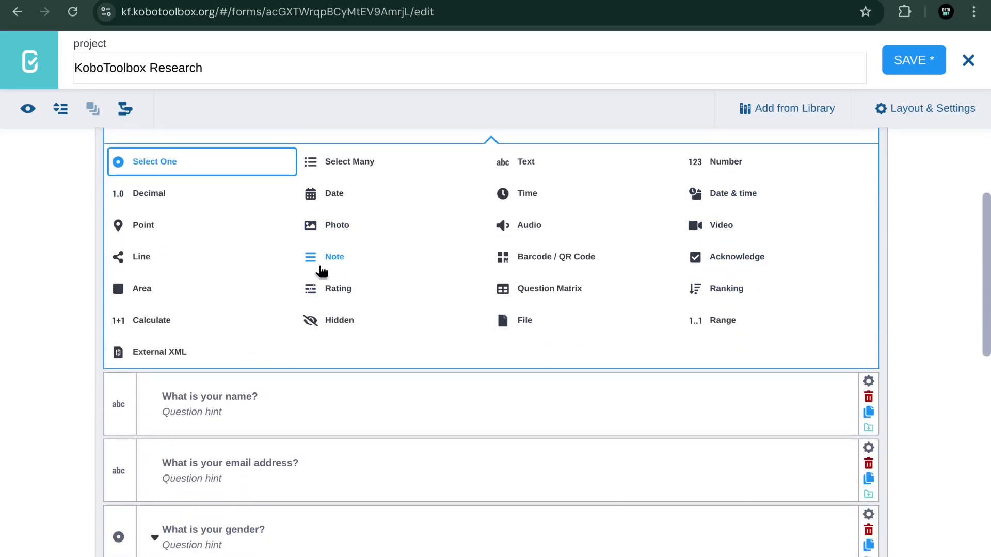
left_click(320, 265)
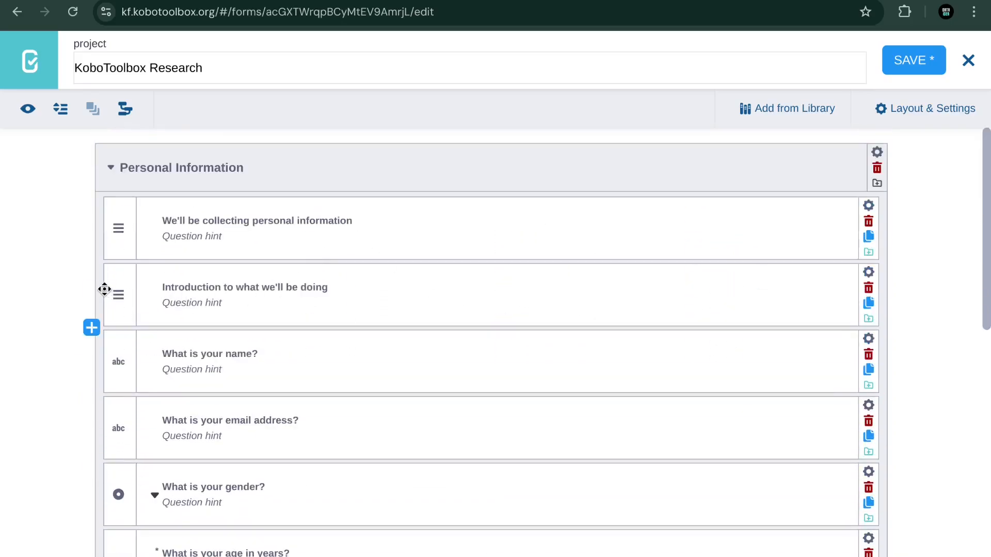
left_click_drag(115, 285, 113, 159)
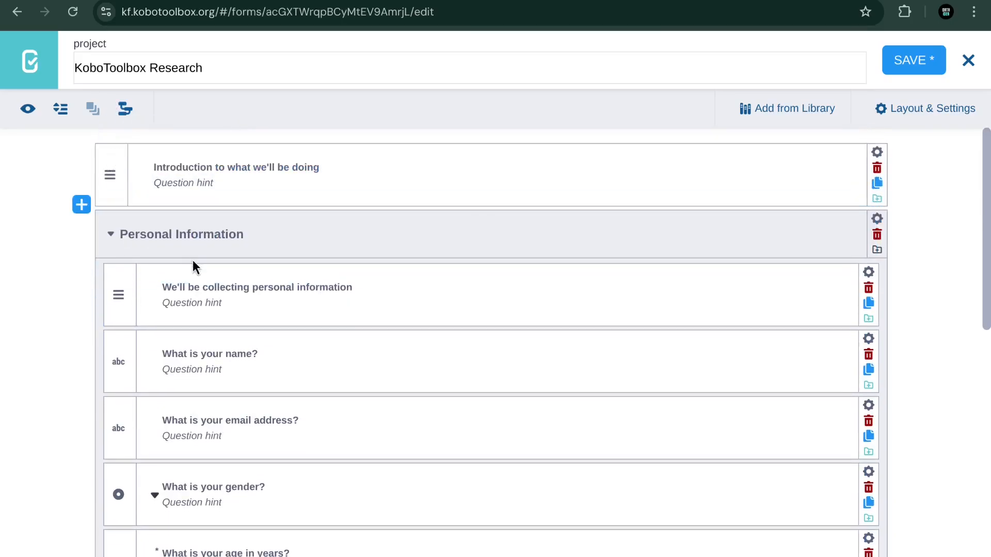
left_click(27, 110)
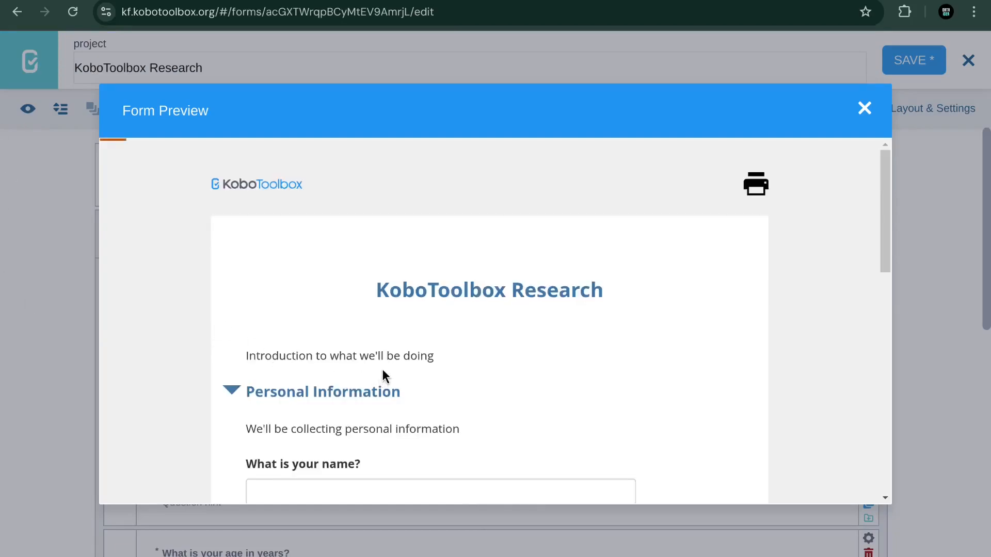
Step: Review the form preview, close it, and save the form's latest changes
scroll(382, 368, "down", 7)
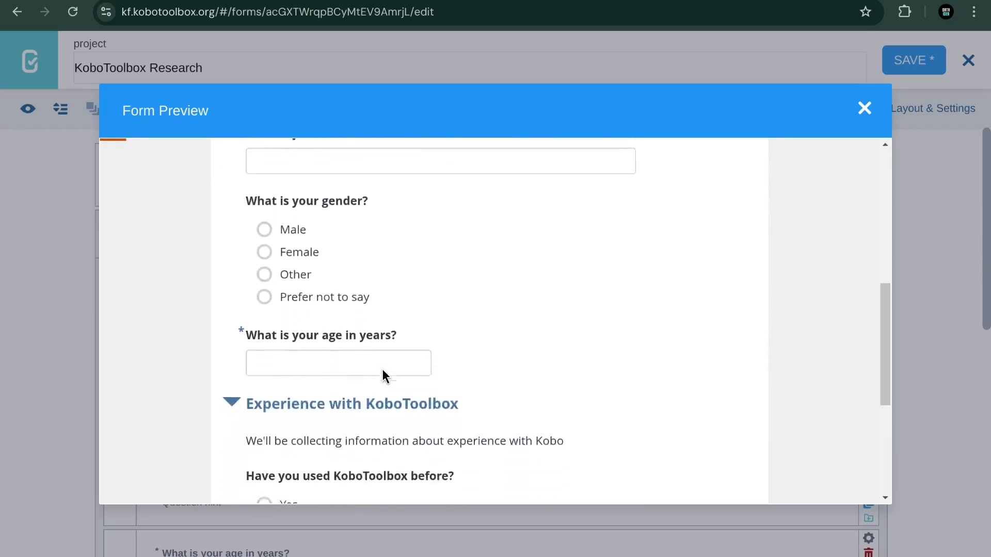
scroll(382, 369, "down", 5)
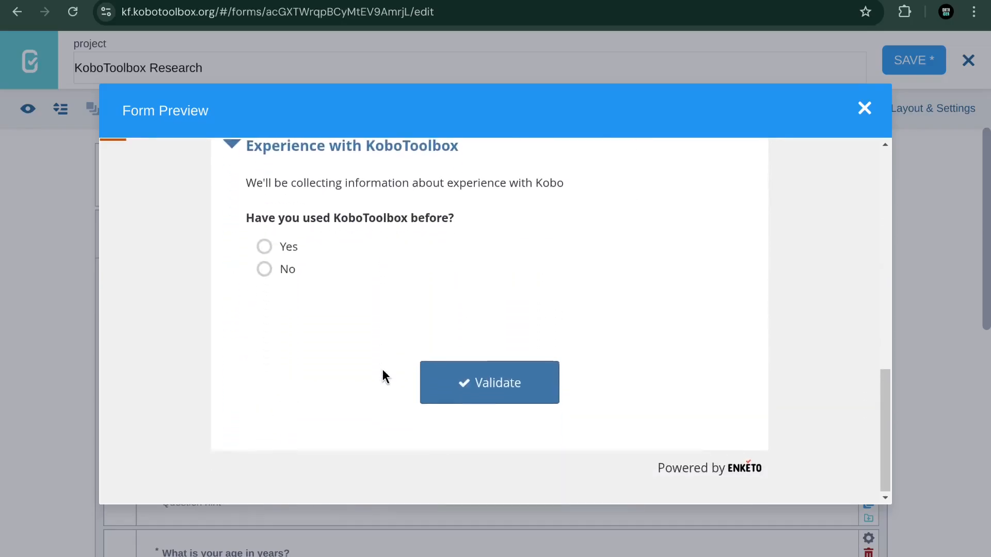
scroll(382, 369, "up", 12)
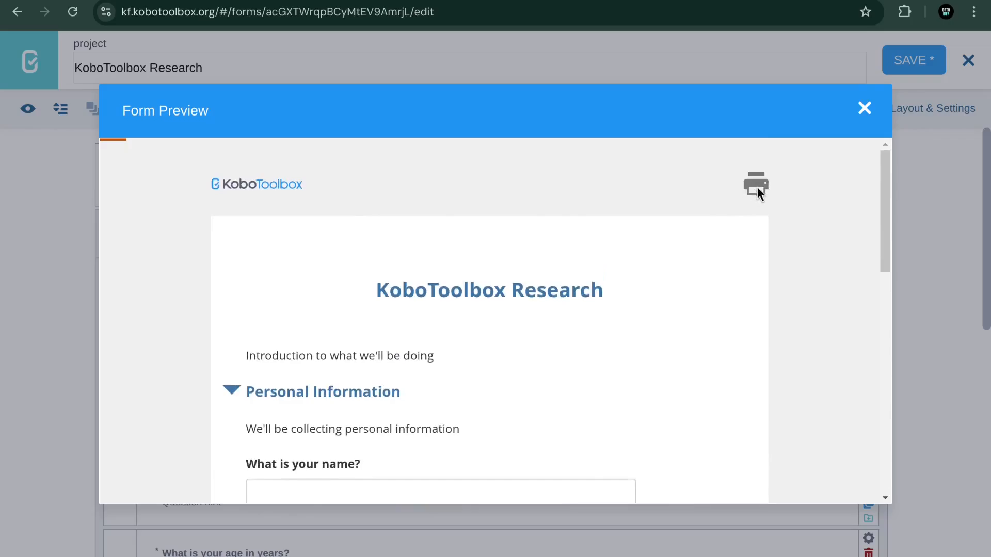
left_click(865, 107)
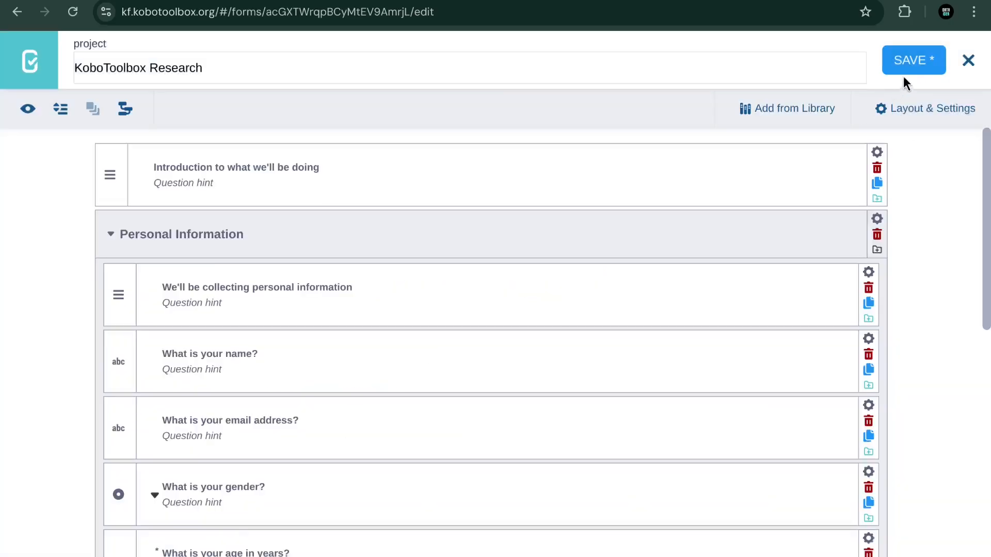
left_click(913, 62)
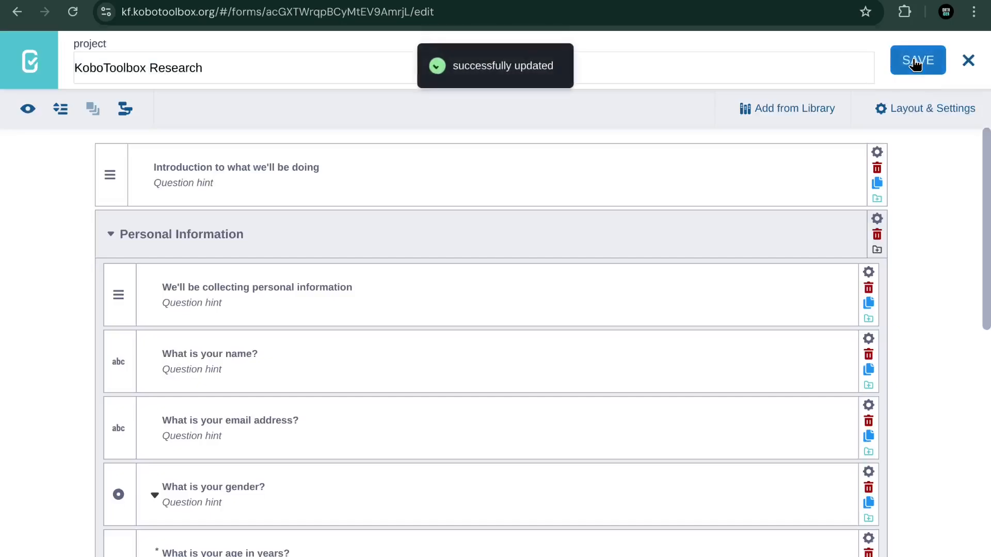
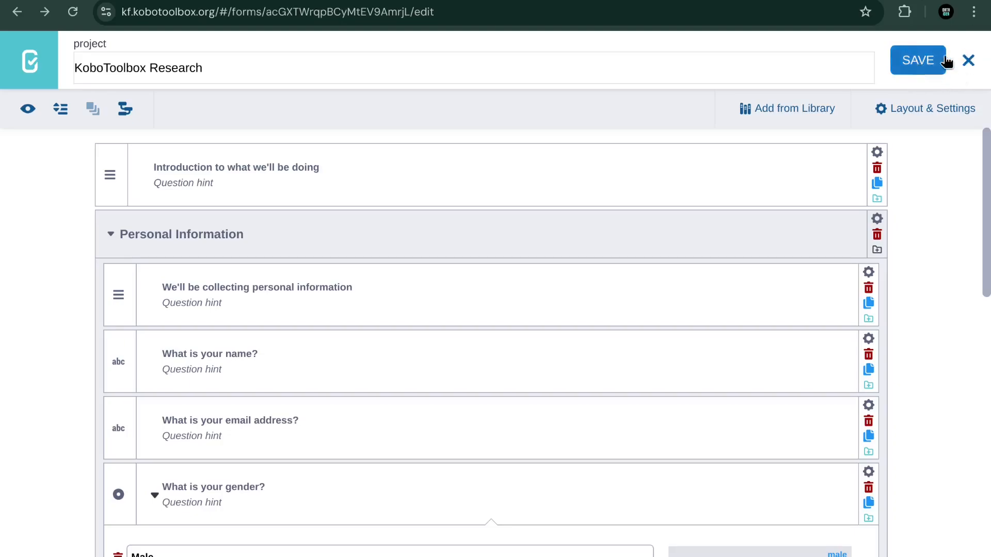
Step: Close the form editor and deploy the KoboToolbox Research form as live version v1
left_click(968, 61)
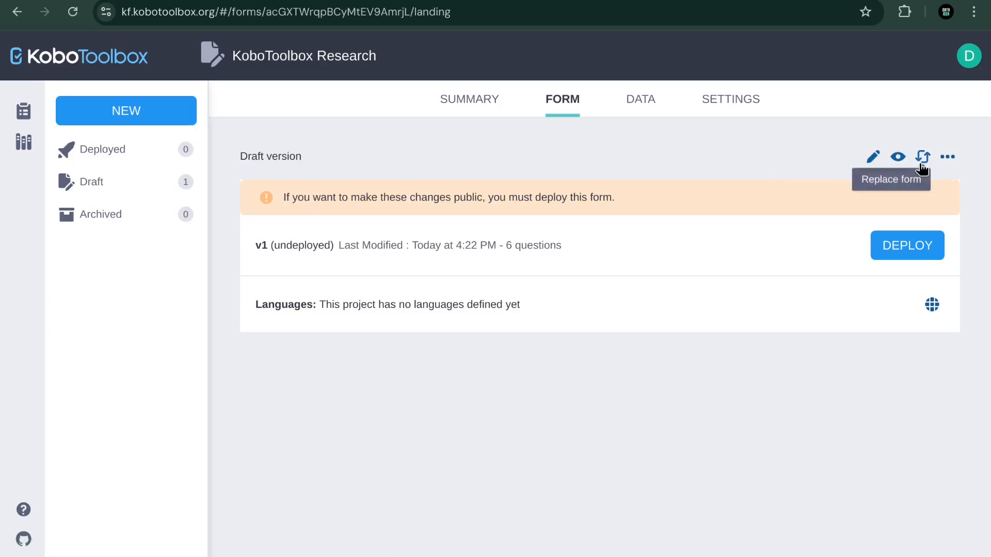
left_click(947, 157)
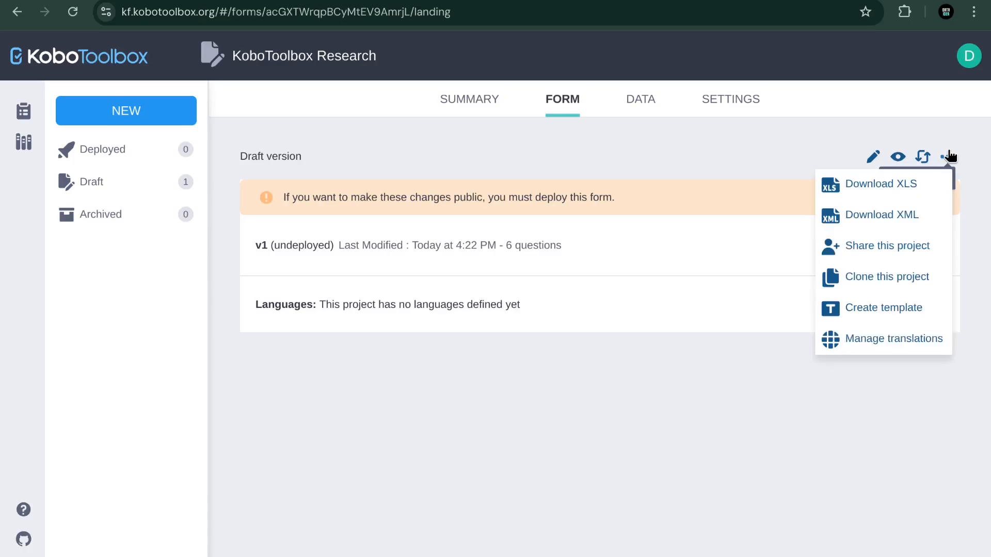
left_click(908, 381)
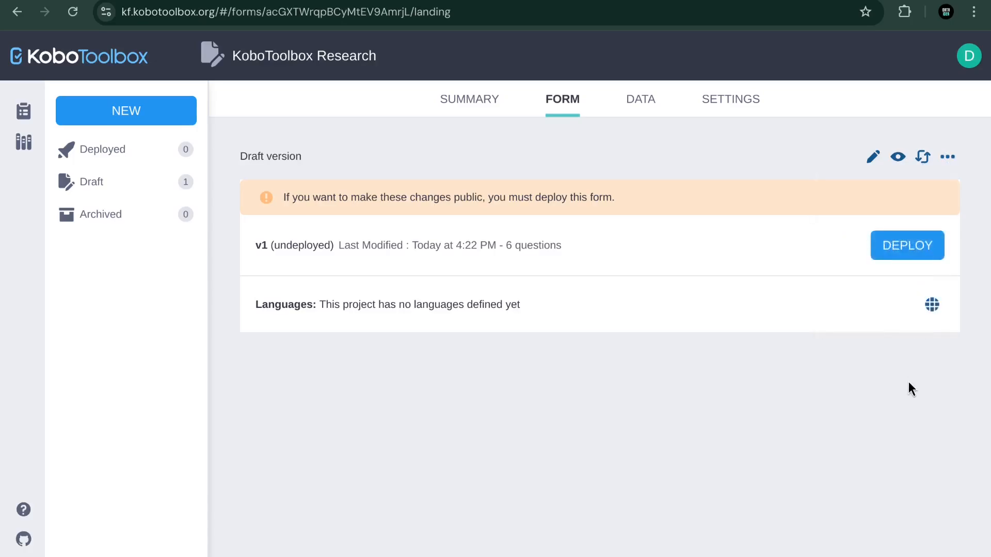
left_click(897, 257)
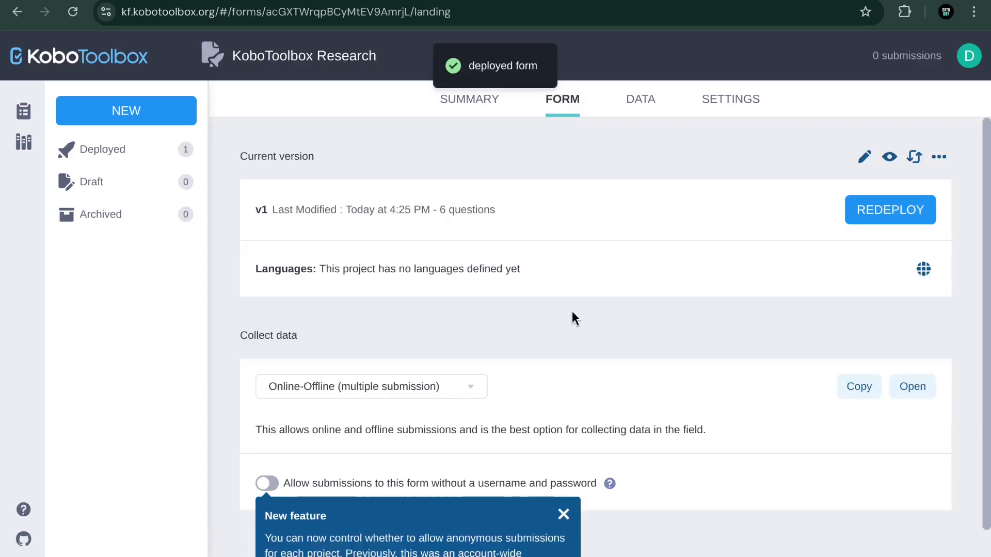
Step: Keep data collection set to Online-Offline (multiple submission)
scroll(571, 311, "down", 1)
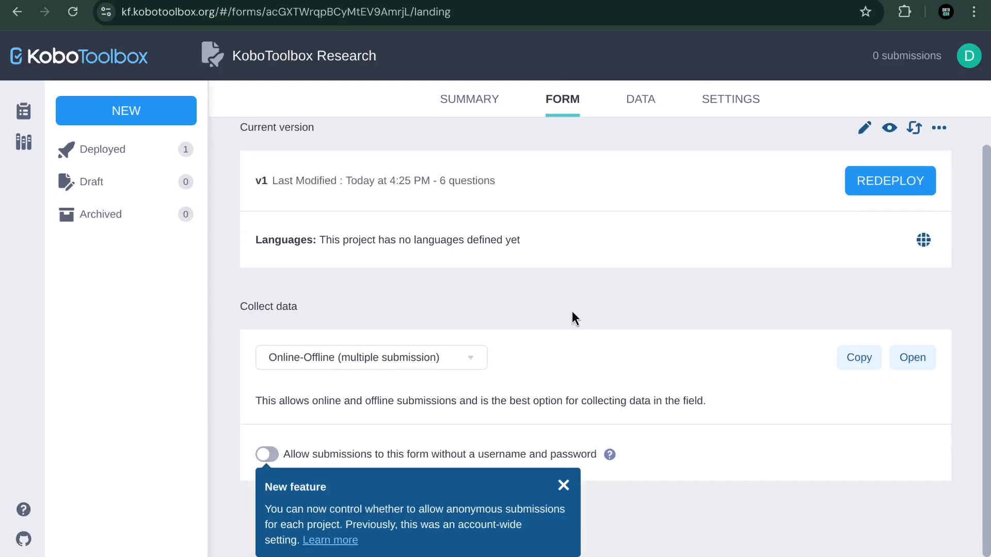
scroll(572, 311, "up", 1)
scroll(571, 311, "down", 1)
scroll(423, 228, "up", 1)
scroll(423, 228, "down", 1)
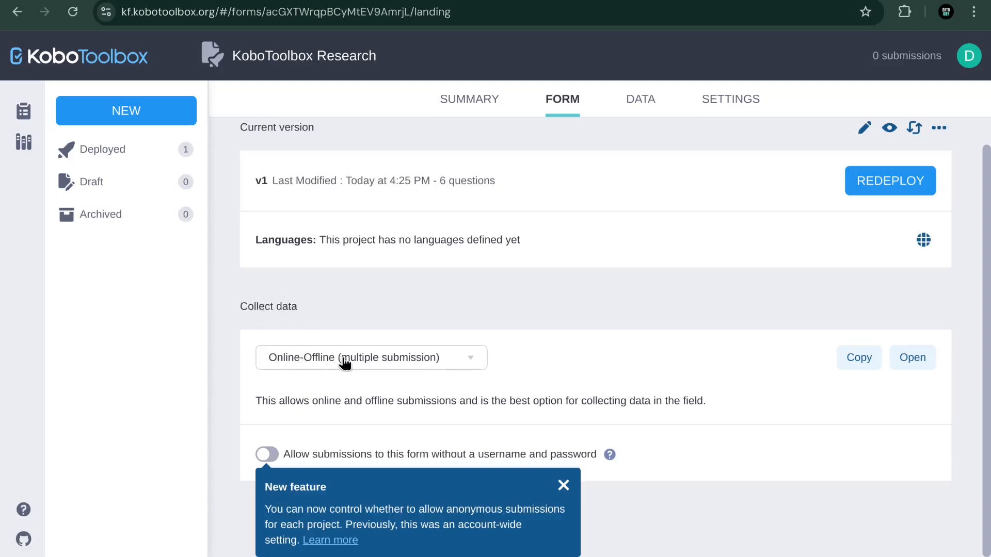
left_click(384, 360)
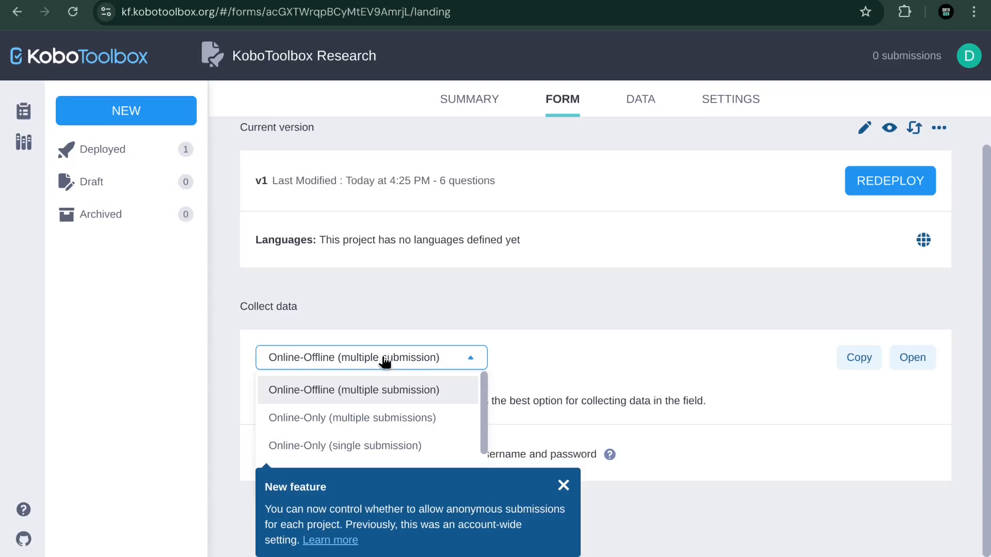
left_click(384, 360)
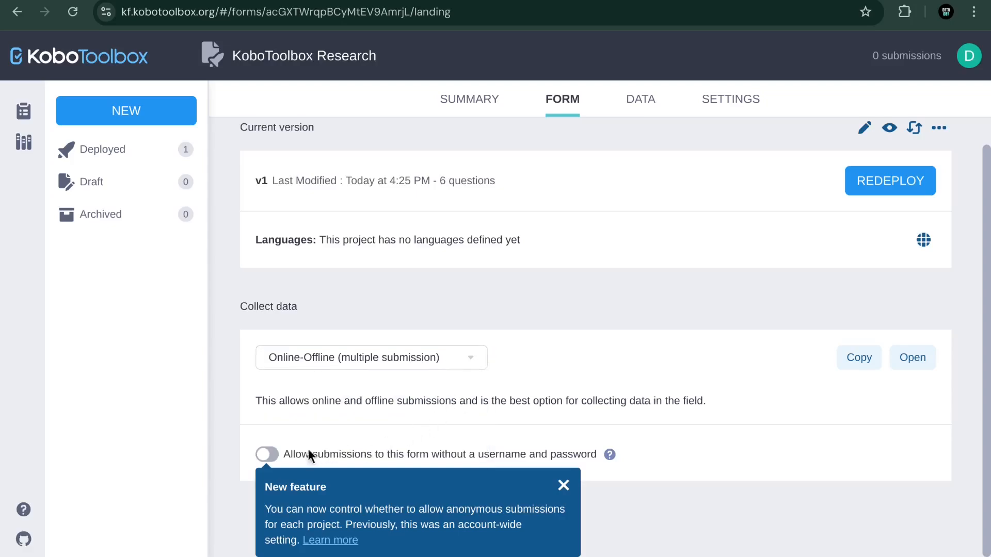
Step: Dismiss the new-feature notice, copy the form's data collection link, and open a new tab
left_click(563, 485)
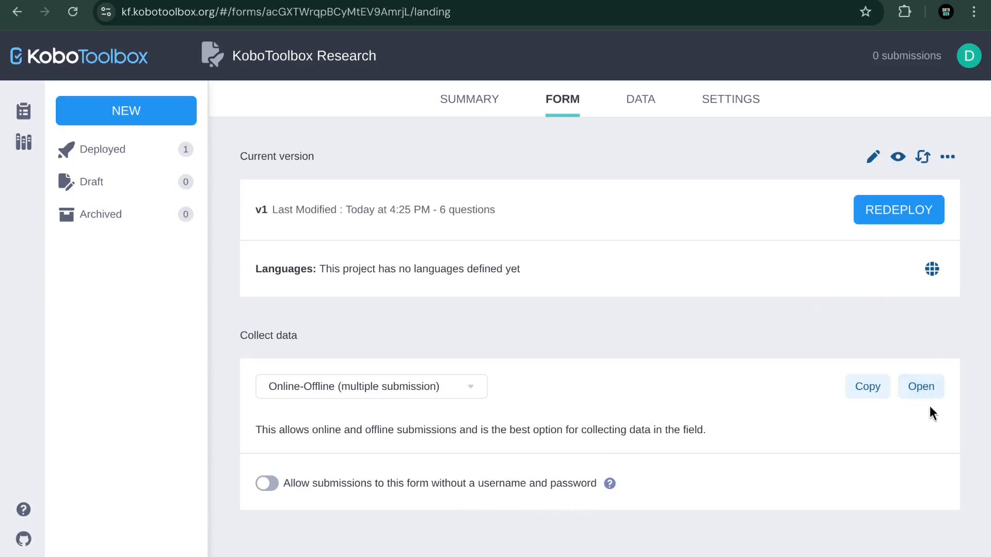
left_click(873, 390)
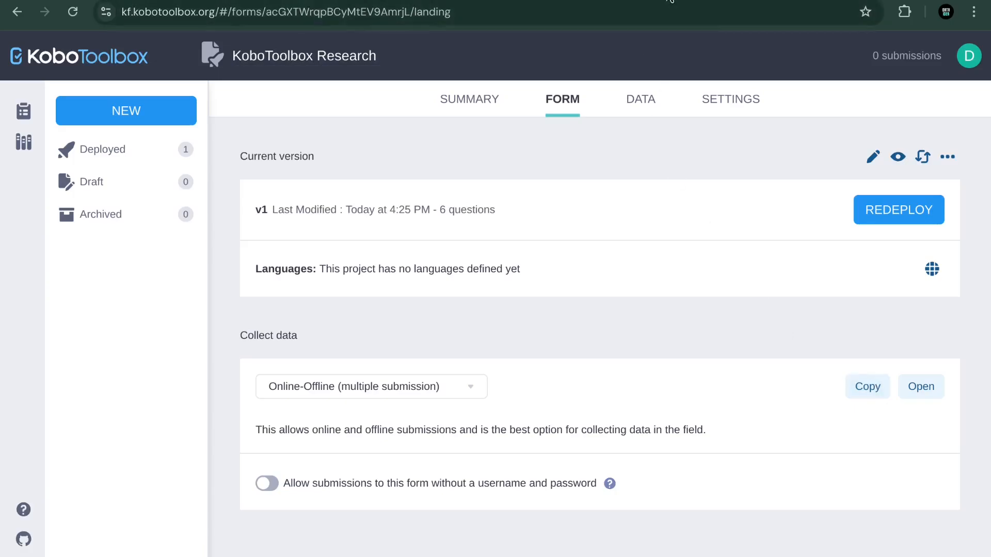
key("ctrl+t")
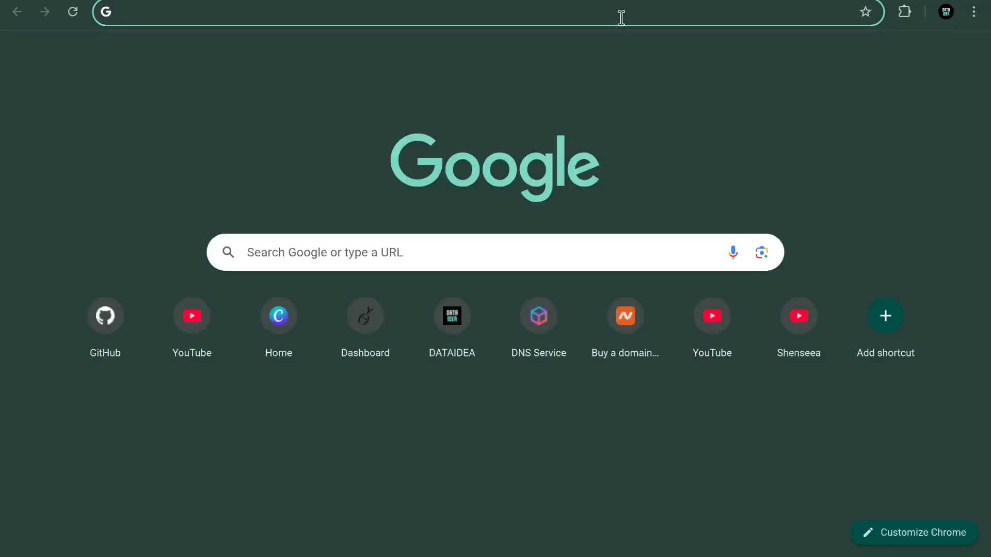
Step: Paste the copied link ee.kobotoolbox.org/x/ymvzmvdq to open the live Research form
left_click(617, 18)
key("ctrl+v")
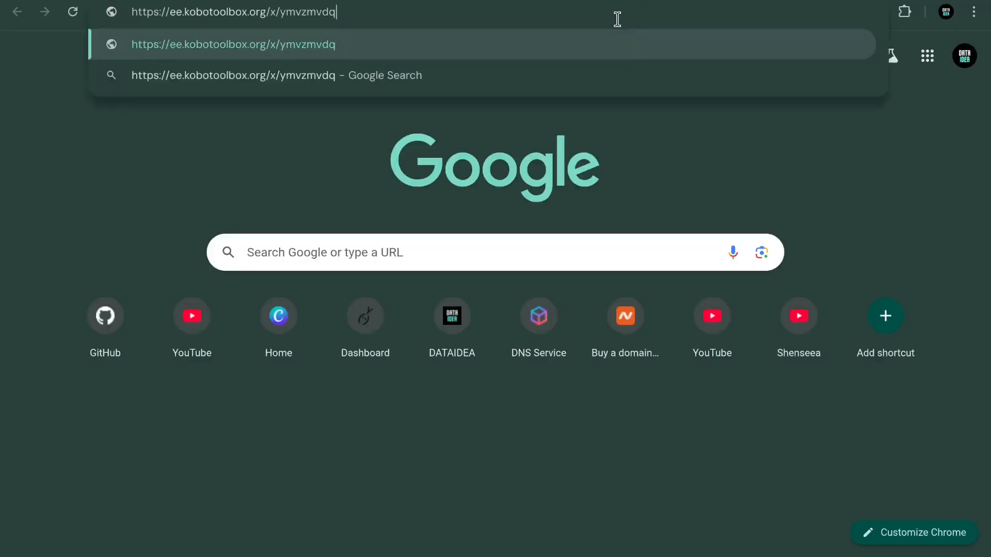
key("Return")
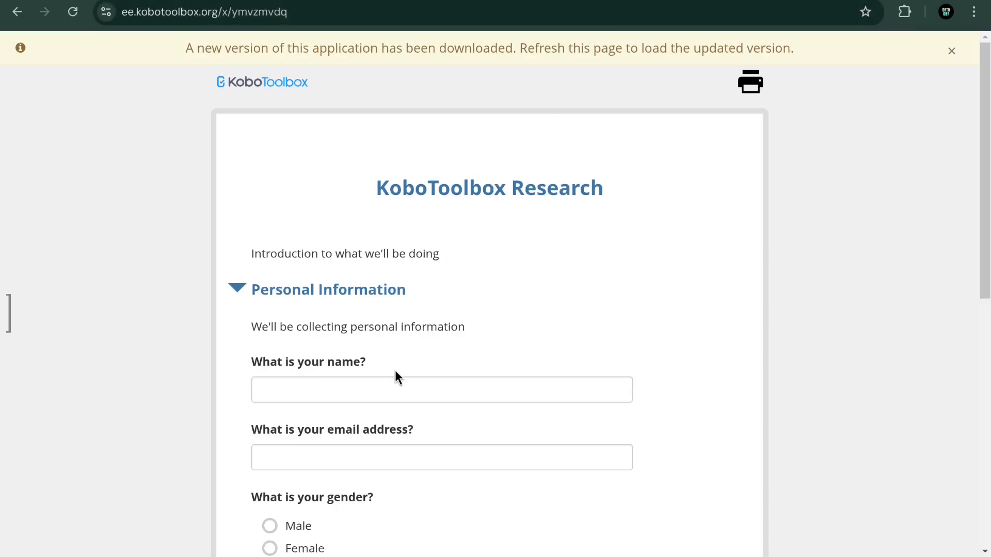
scroll(395, 370, "down", 2)
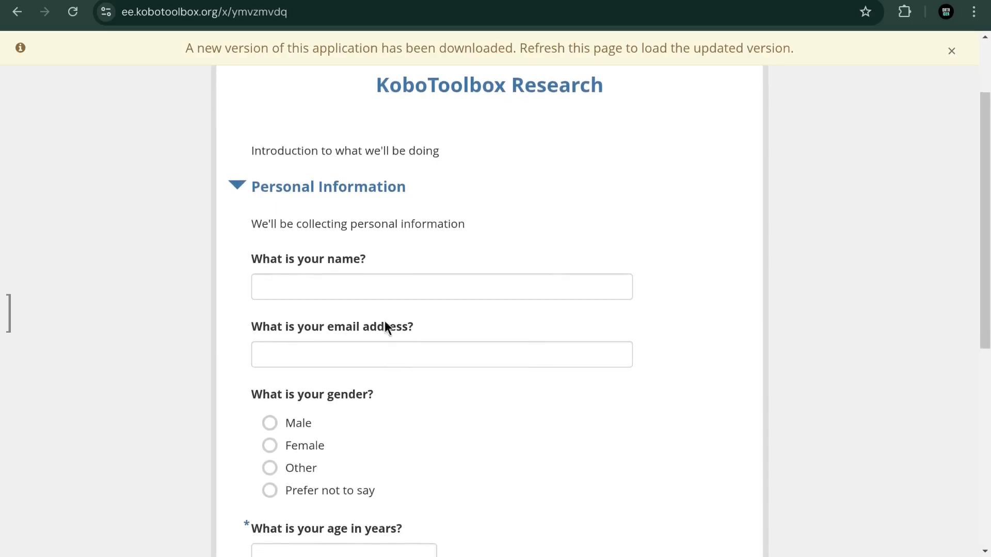
Step: Submit a test response with the respondent's name and email, Male, age 45, and No
left_click(351, 287)
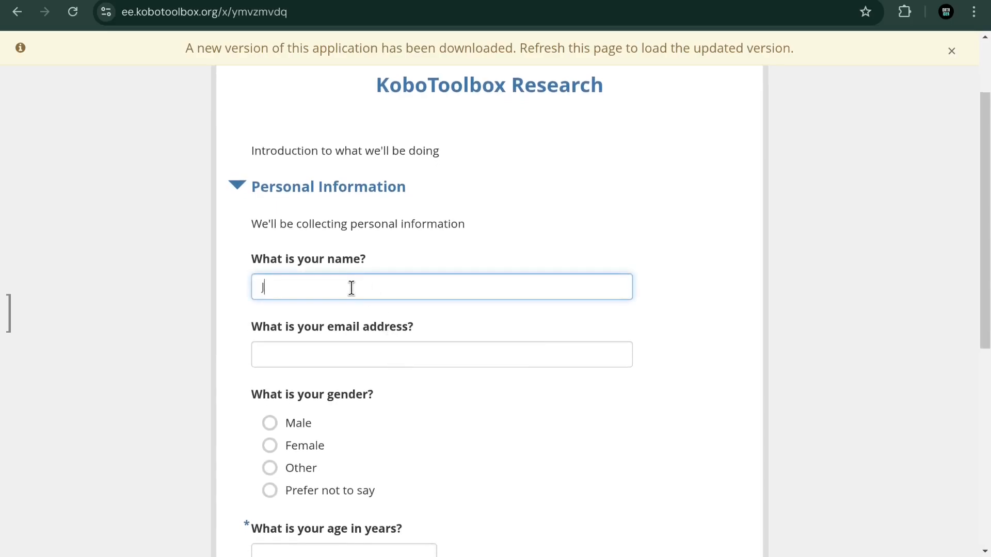
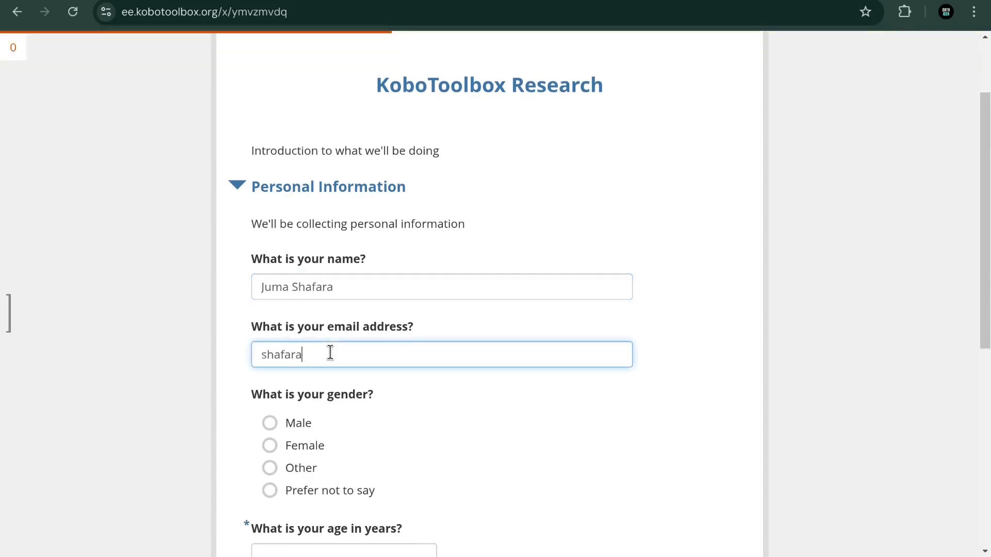
left_click(290, 426)
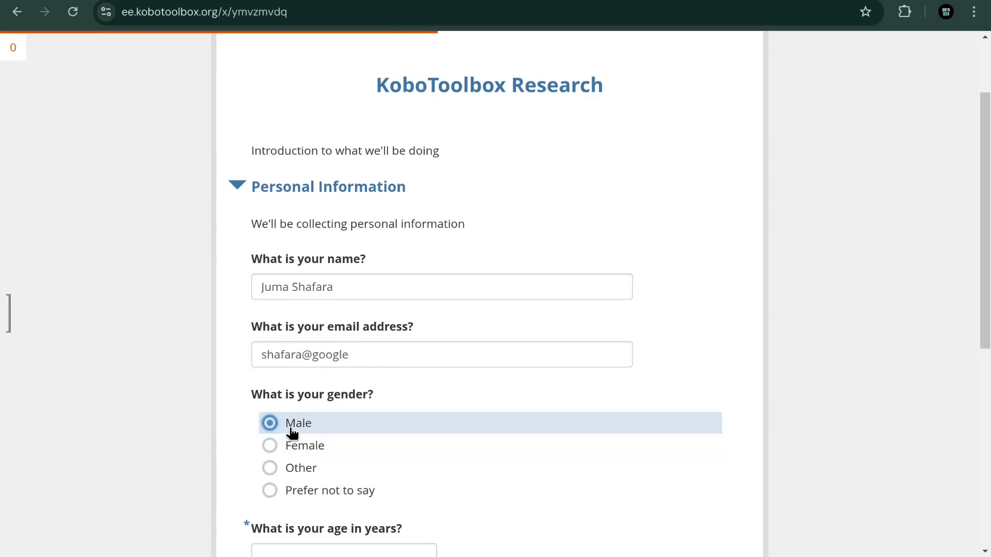
scroll(289, 427, "down", 3)
scroll(290, 427, "down", 1)
left_click(299, 377)
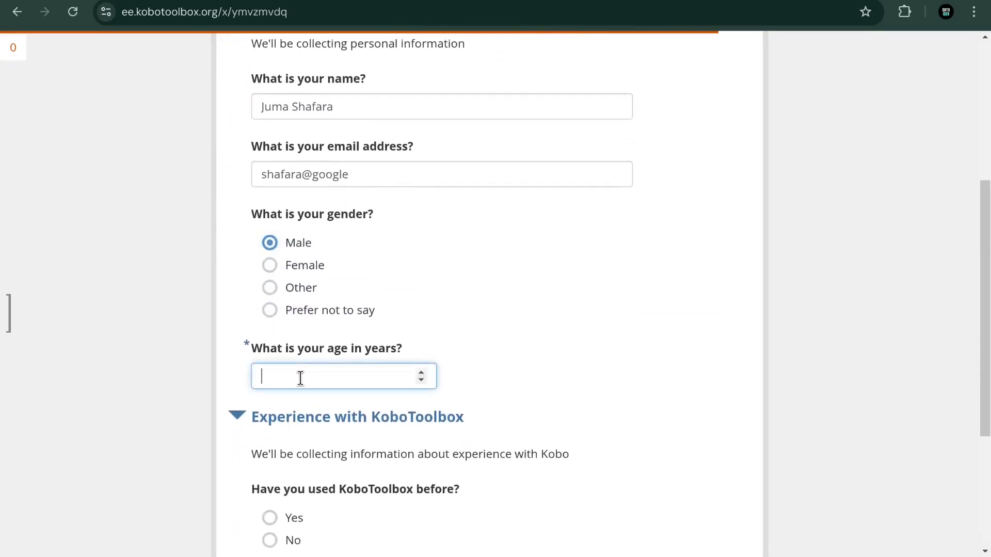
type("45")
scroll(301, 377, "down", 3)
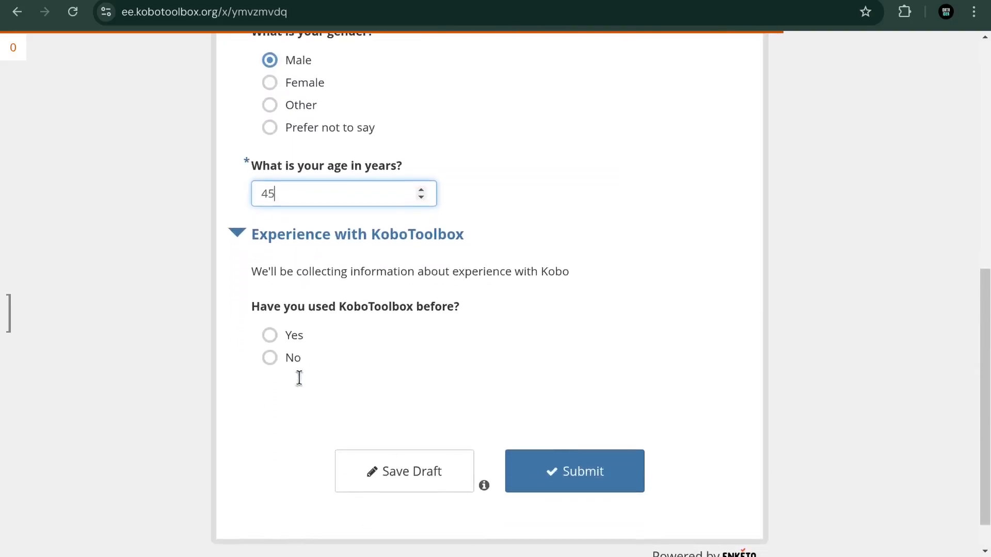
left_click(270, 358)
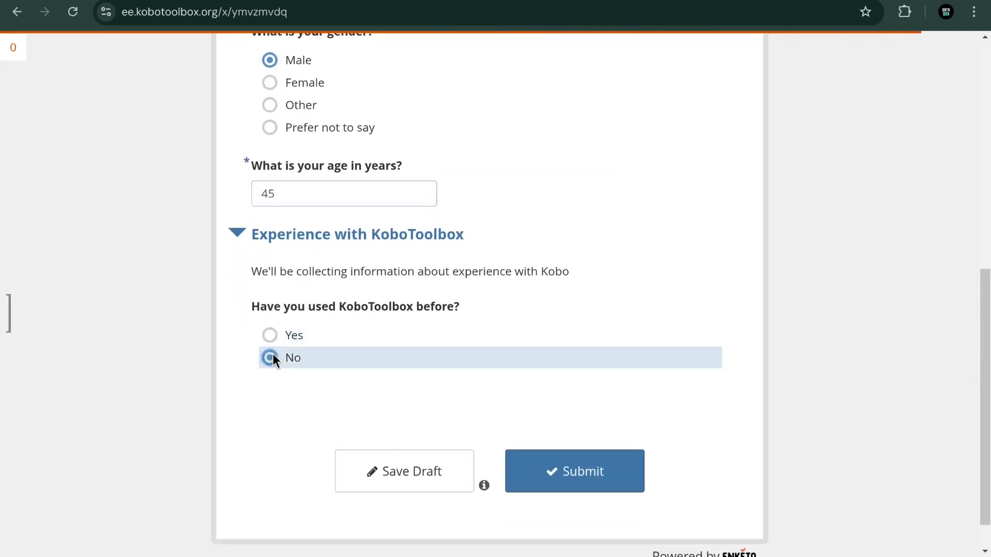
left_click(583, 472)
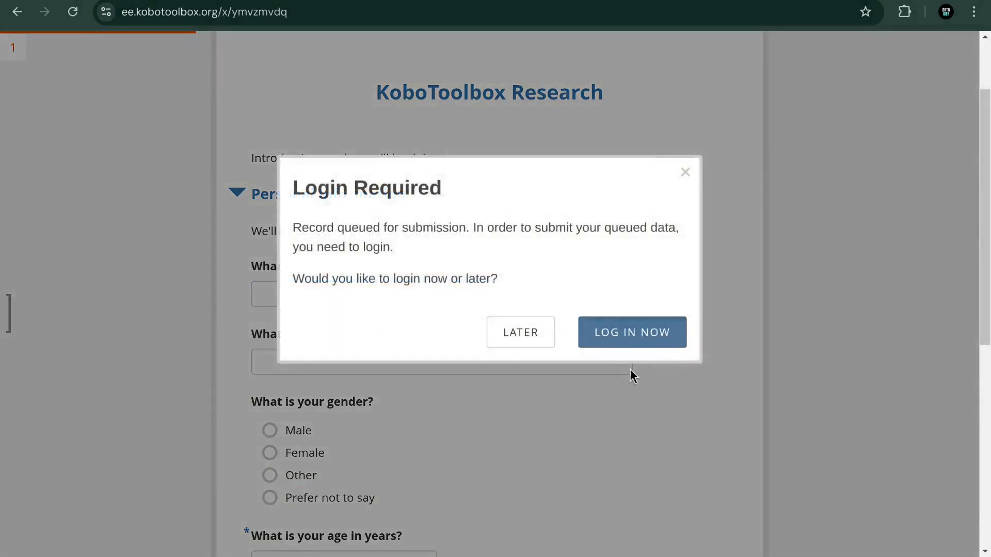
Step: Sign in with the saved credentials to send the queued response, then restore the unsaved record
left_click(626, 339)
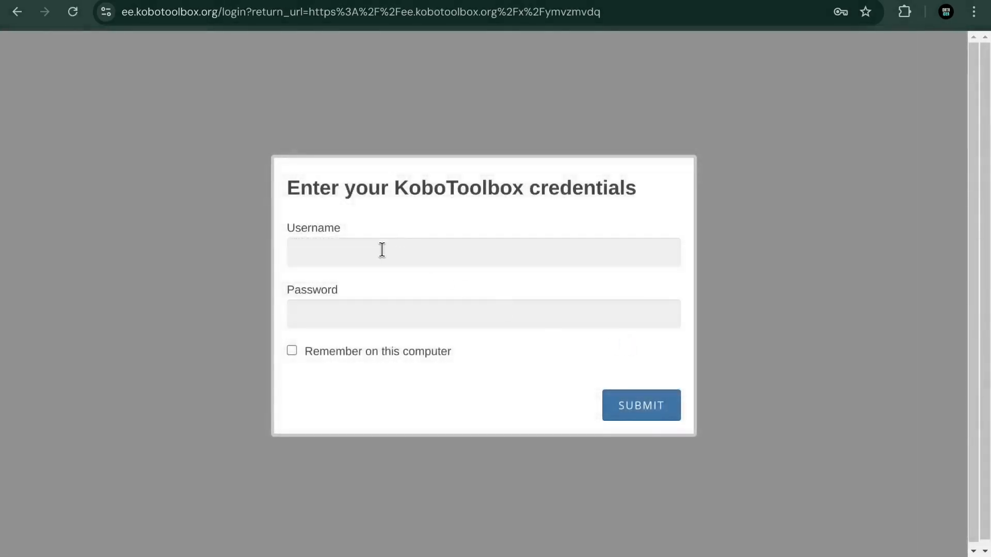
left_click(382, 250)
left_click(443, 294)
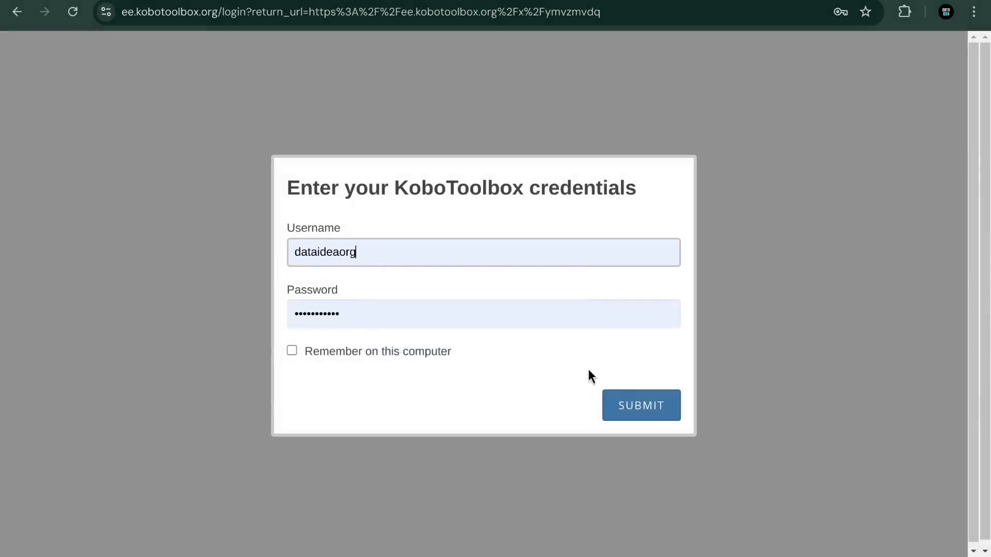
left_click(642, 411)
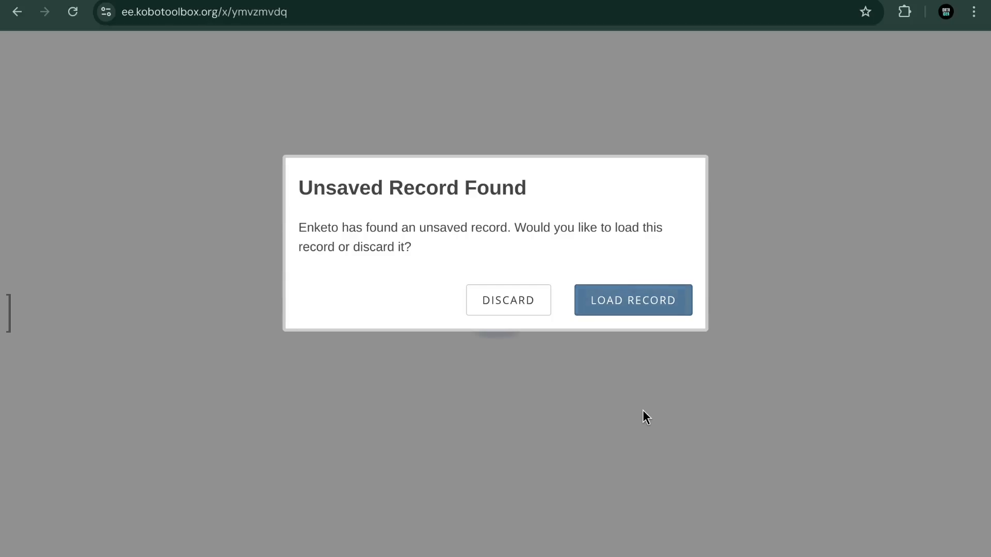
left_click(630, 297)
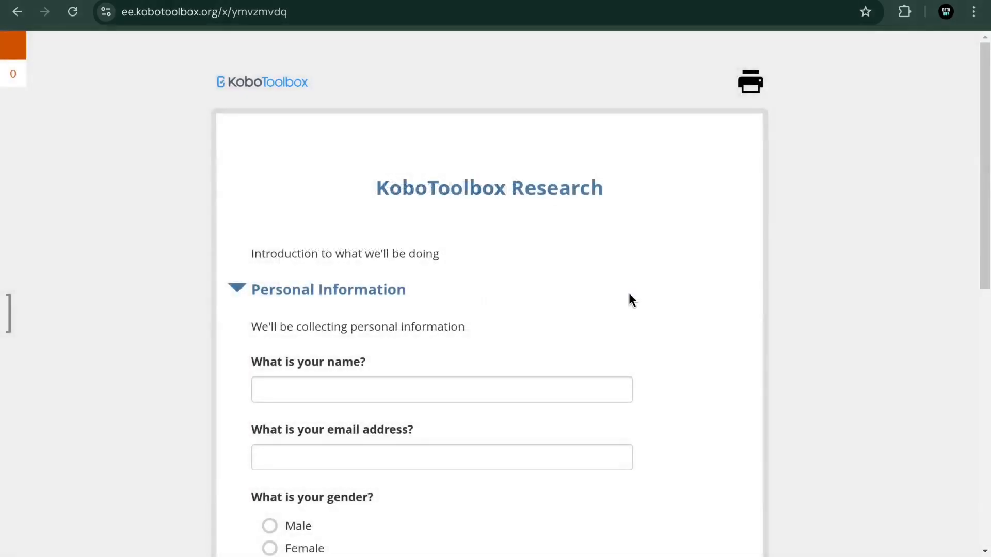
Step: Enter a second respondent's name and email and choose Female
scroll(493, 303, "down", 2)
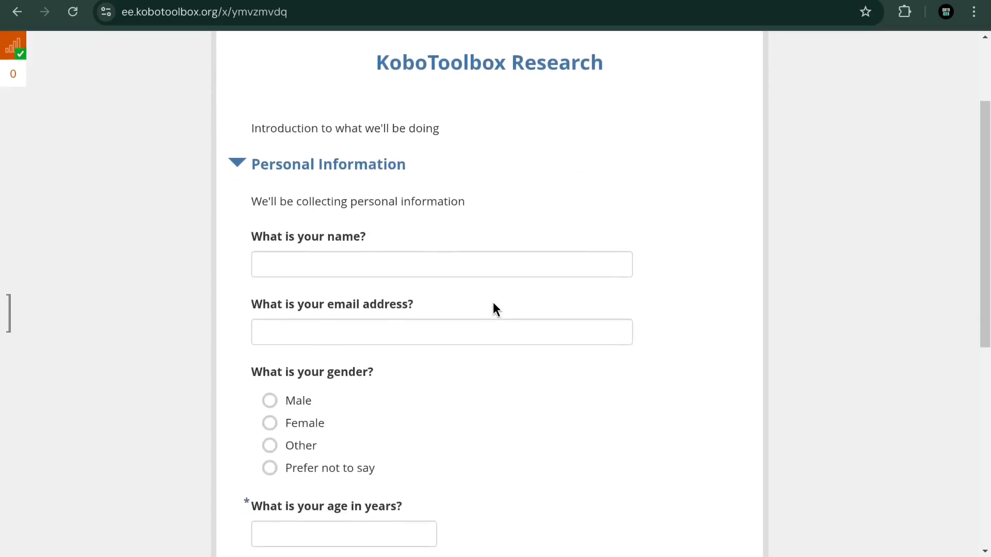
left_click(325, 258)
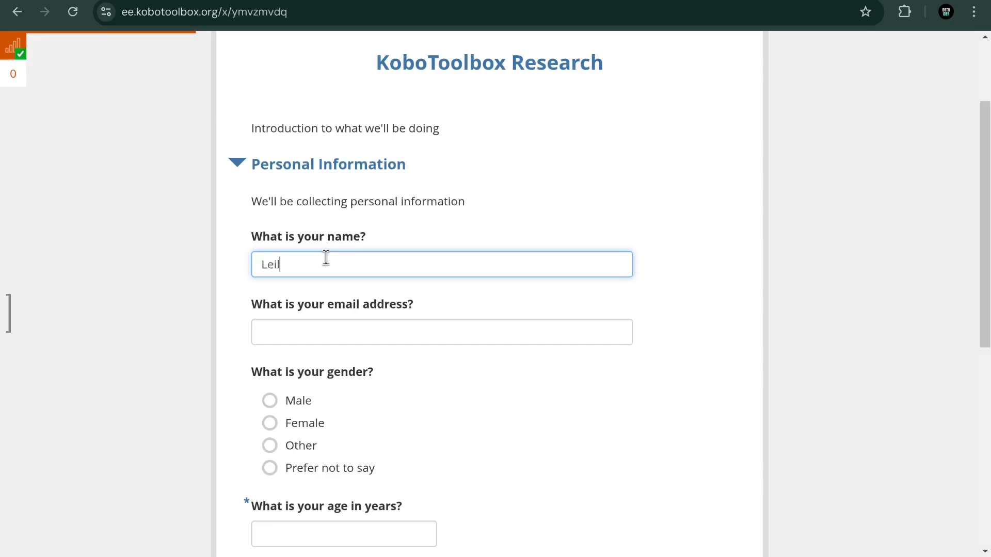
left_click(288, 329)
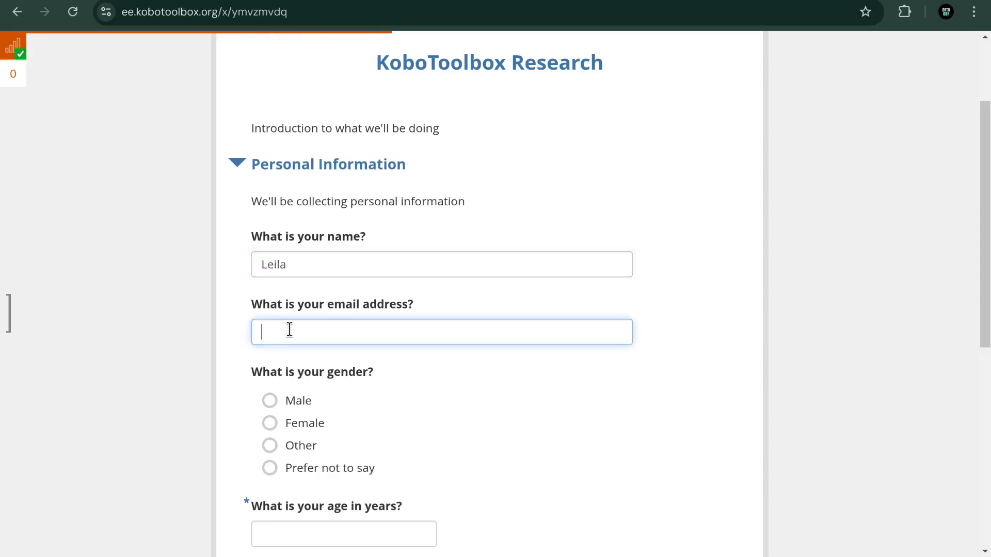
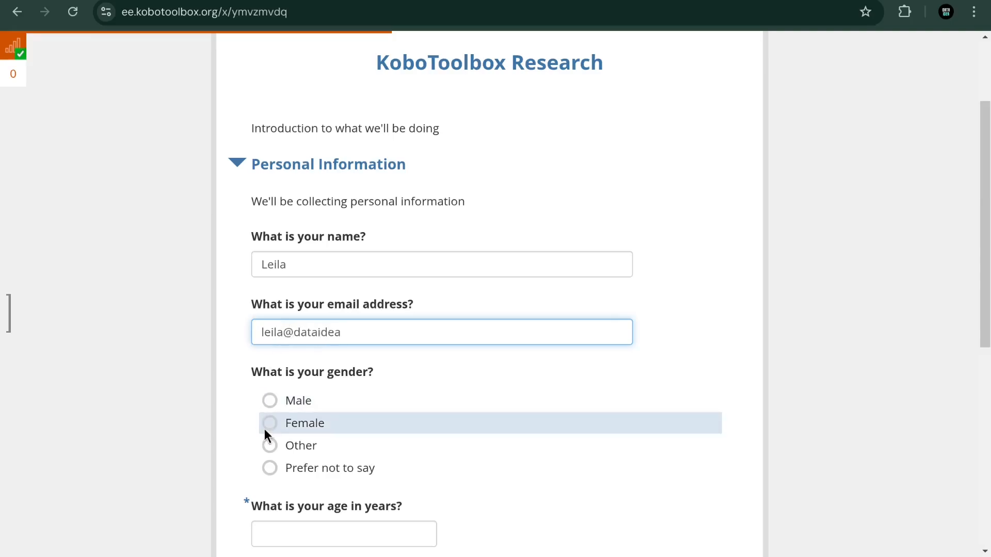
left_click(265, 428)
Step: Enter age 65, answer Yes with 3 surveys, submit, and return to the project page
scroll(265, 428, "down", 3)
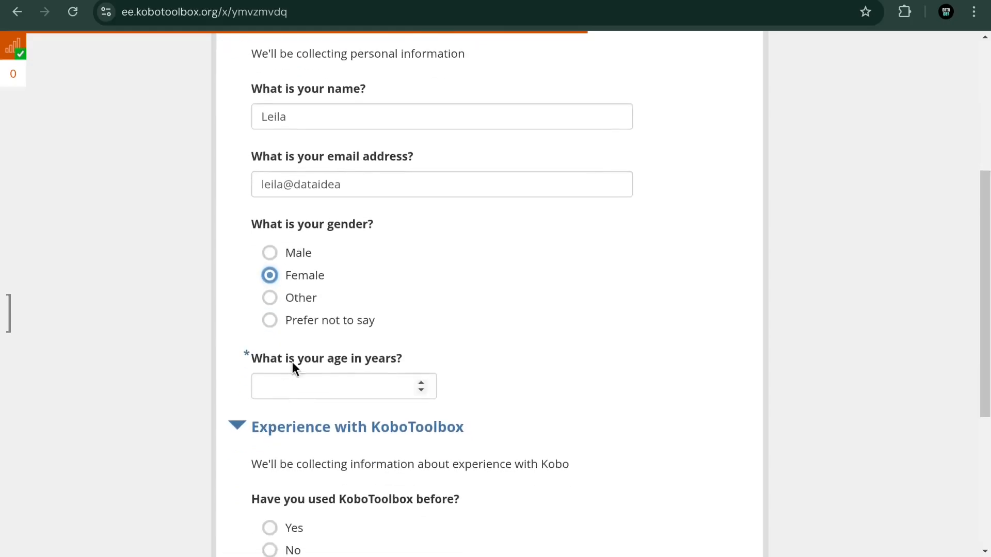
left_click(296, 396)
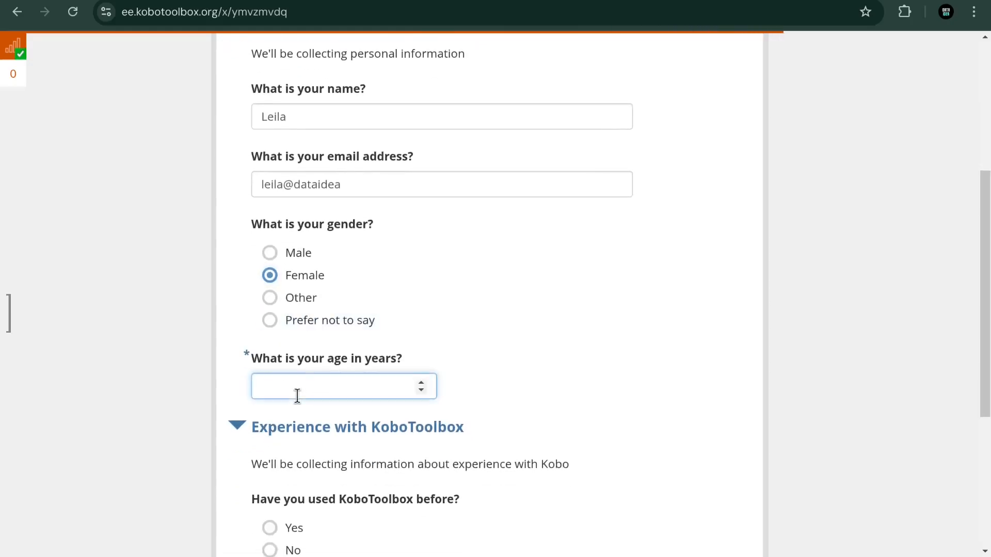
type("65")
scroll(298, 396, "down", 5)
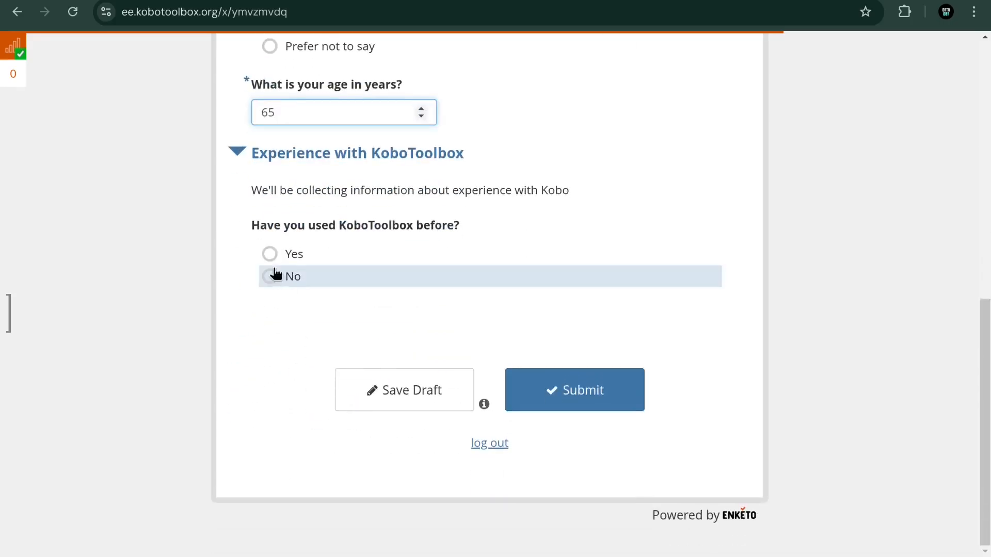
left_click(270, 254)
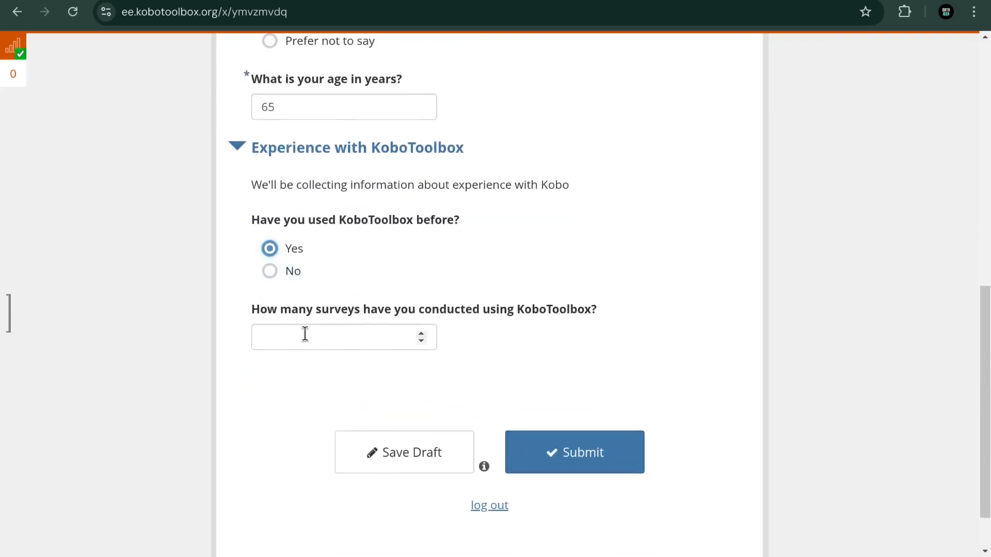
left_click(346, 344)
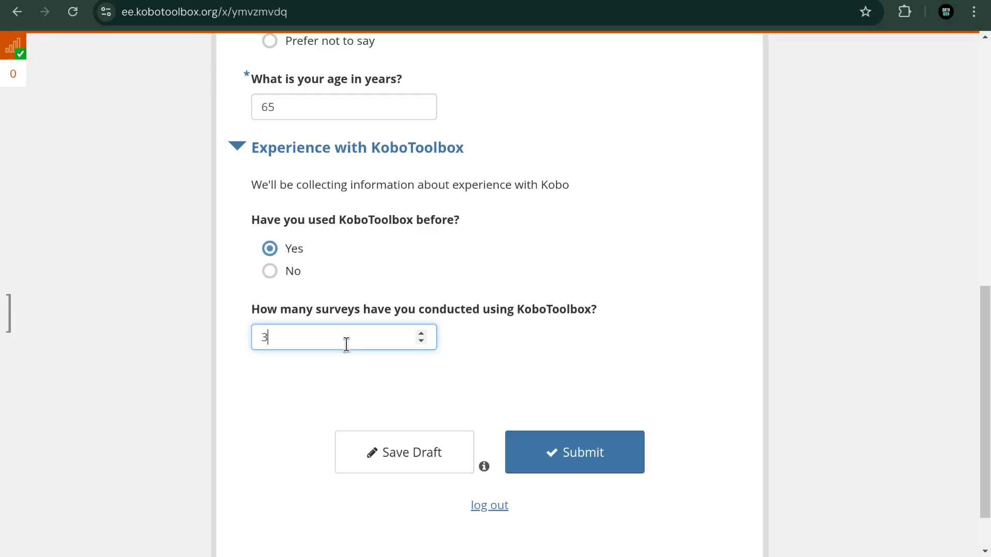
left_click(568, 452)
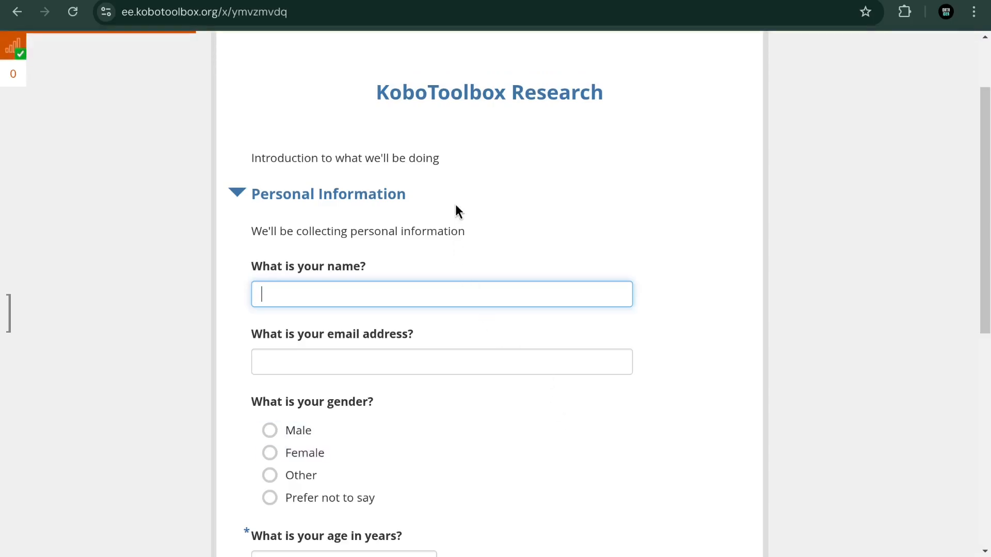
key("ctrl+w")
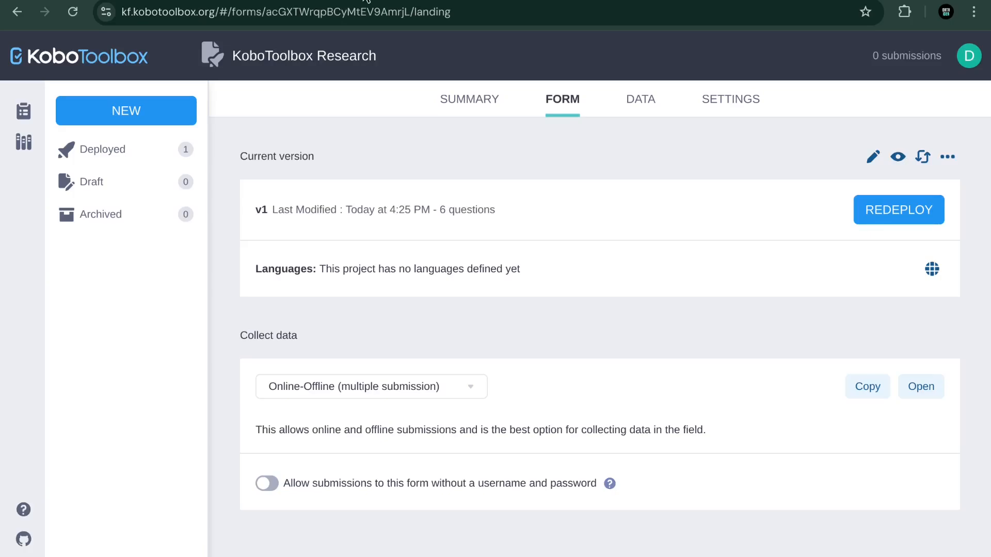
Step: Open the Data table and scroll across every column of the Female 65 and Male 45 submissions
left_click(643, 106)
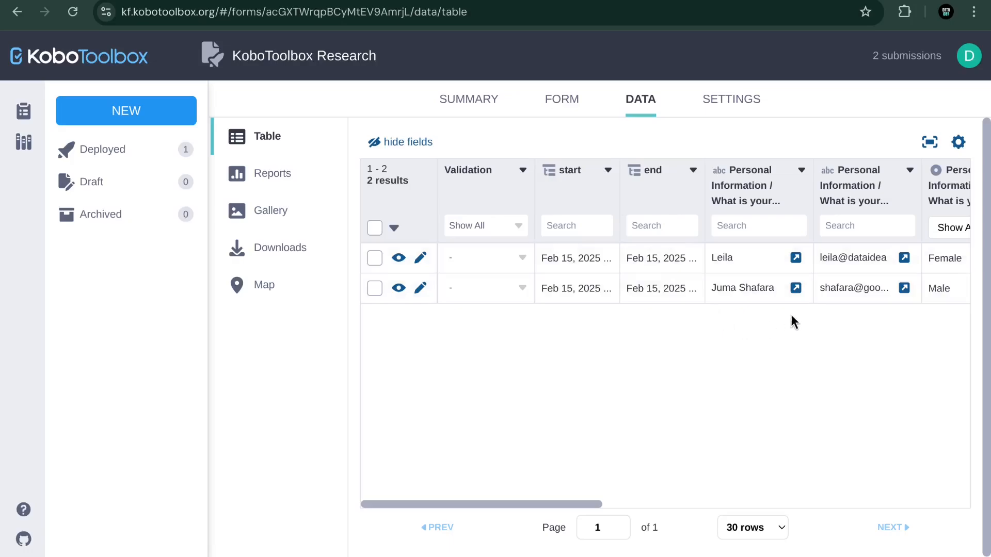
scroll(838, 334, "right", 10)
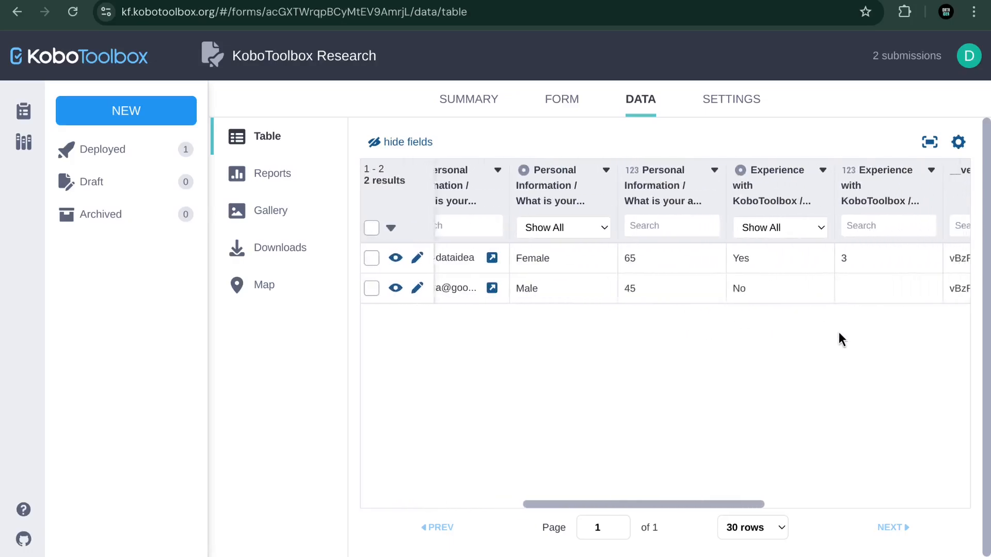
scroll(839, 334, "right", 4)
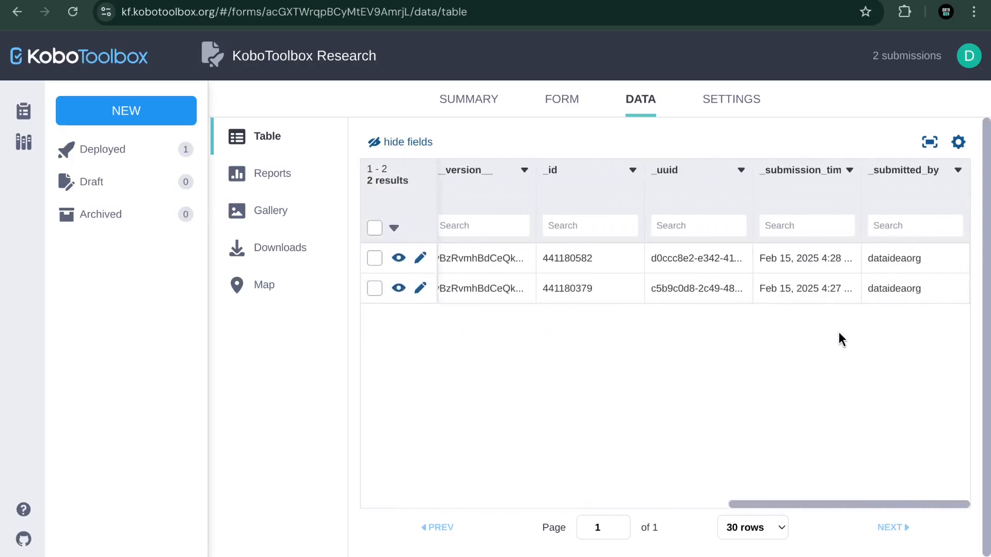
scroll(838, 336, "left", 6)
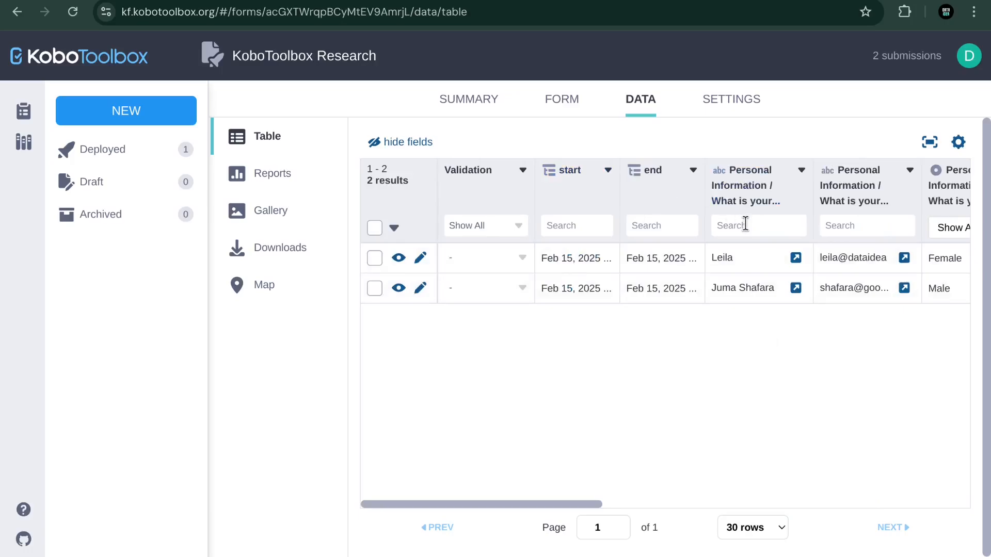
scroll(745, 225, "right", 5)
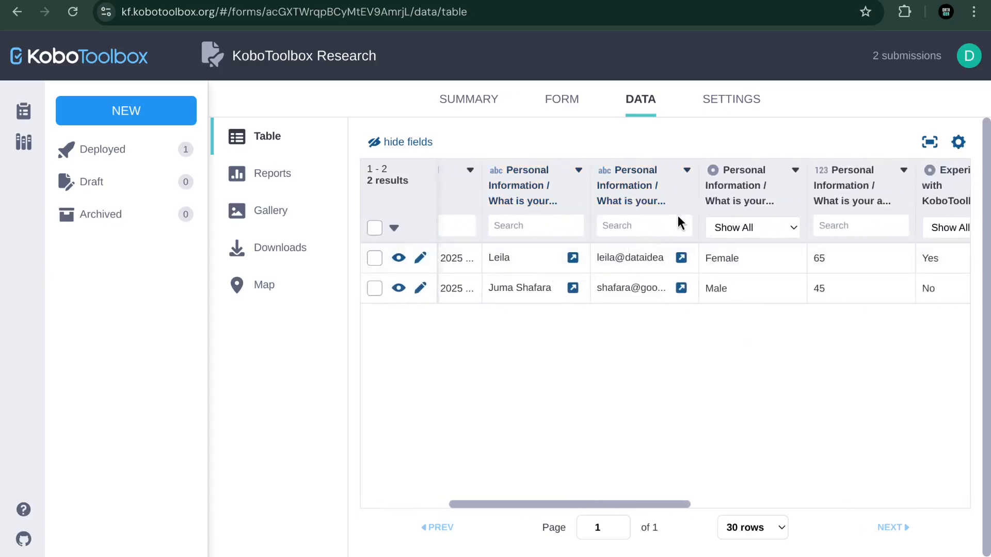
scroll(682, 222, "right", 10)
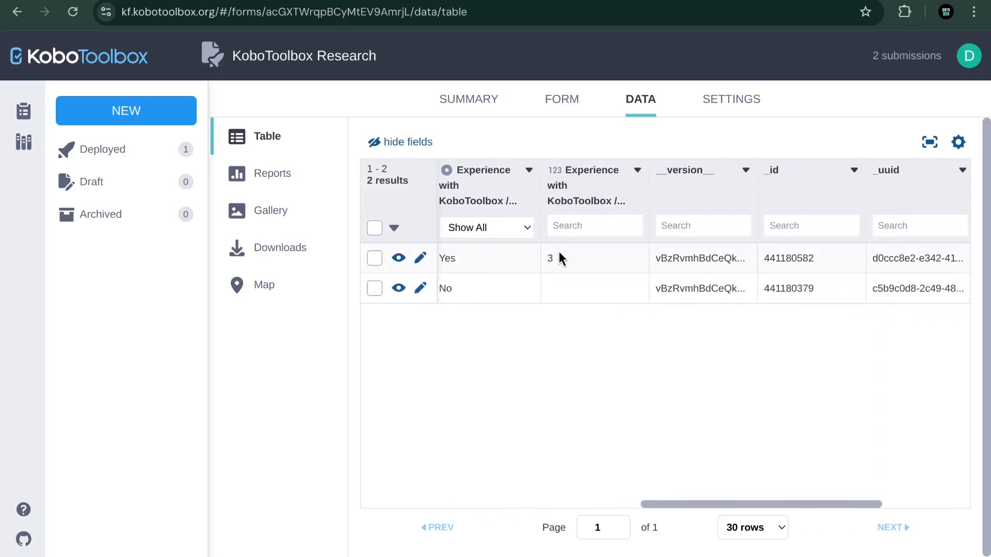
scroll(723, 232, "right", 5)
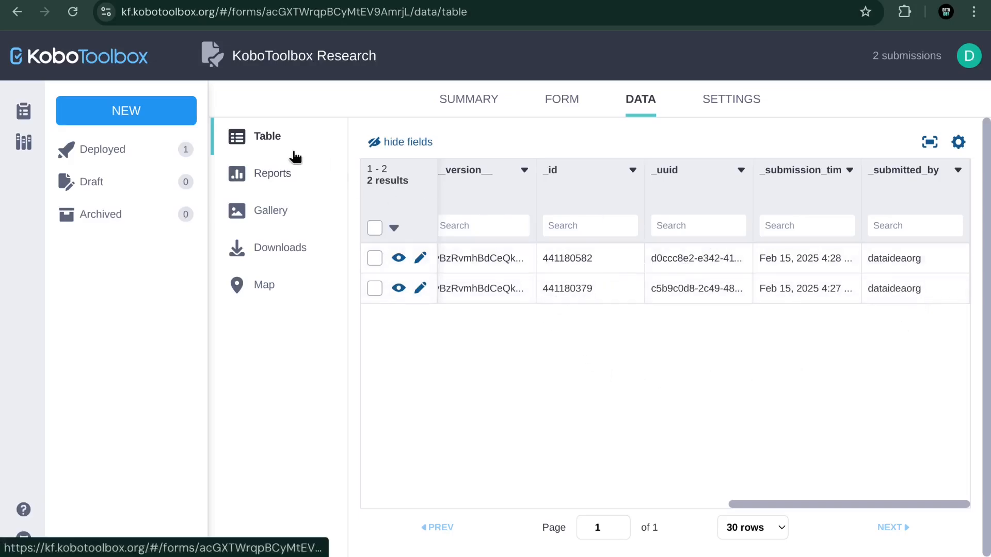
Step: Scroll through each question's report chart, from email addresses to surveys conducted, then go to Downloads
left_click(270, 177)
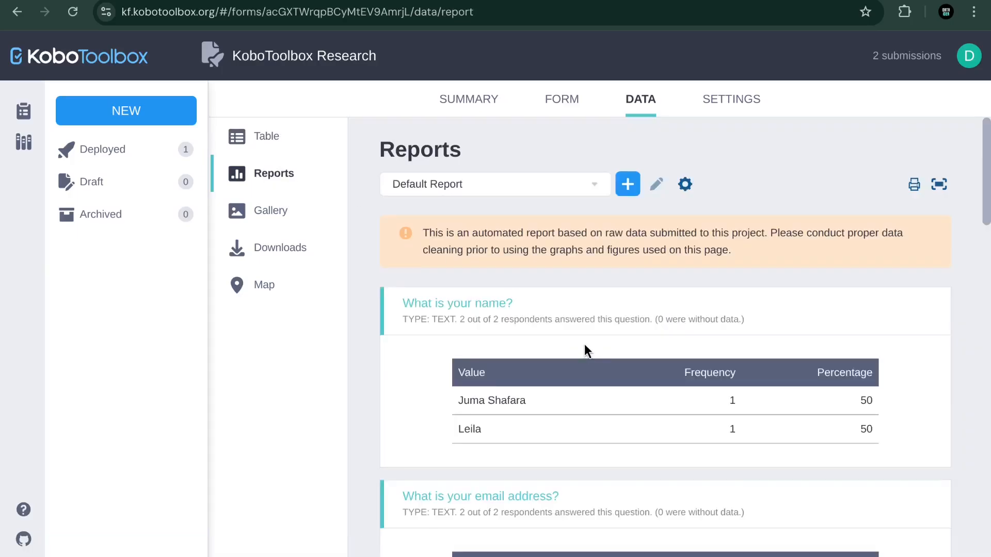
scroll(584, 344, "down", 4)
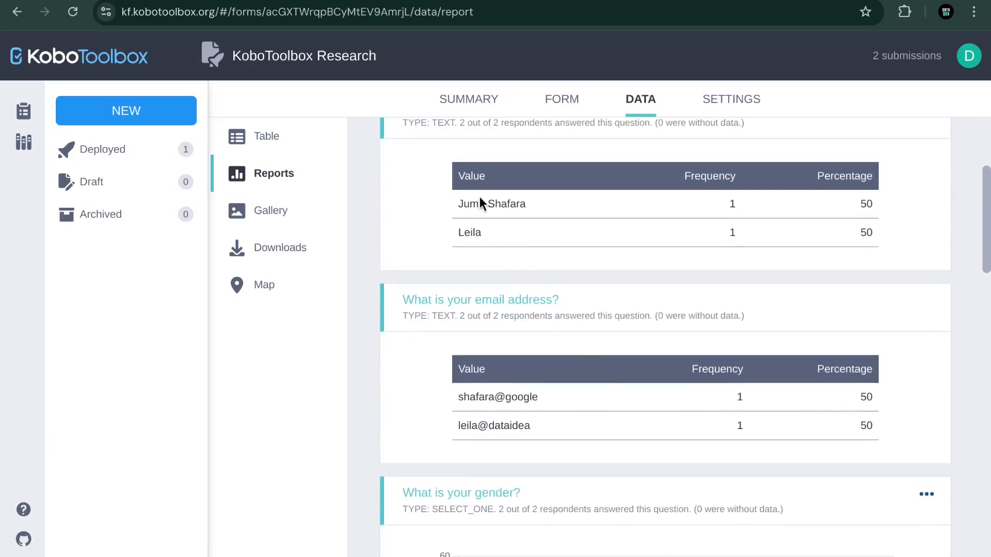
scroll(579, 254, "down", 2)
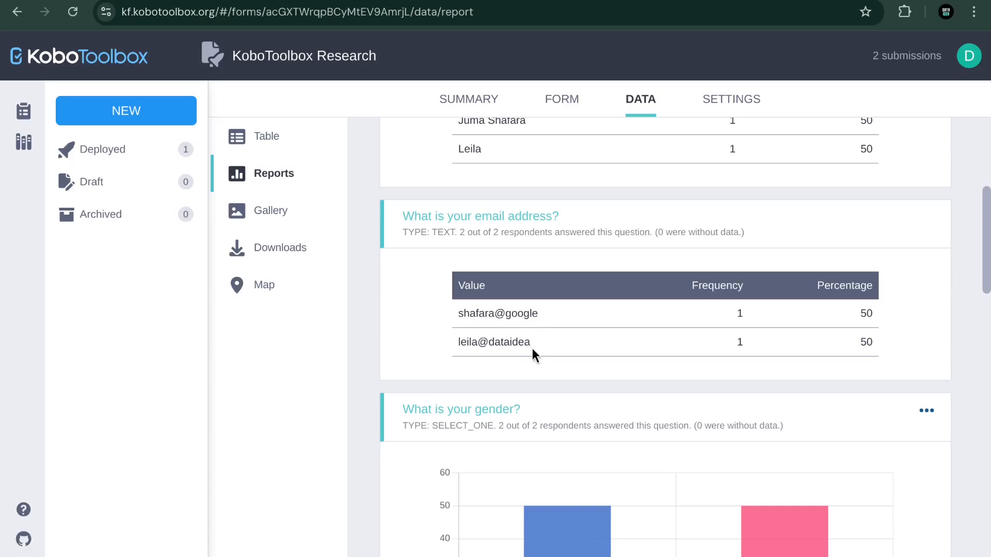
scroll(872, 321, "down", 6)
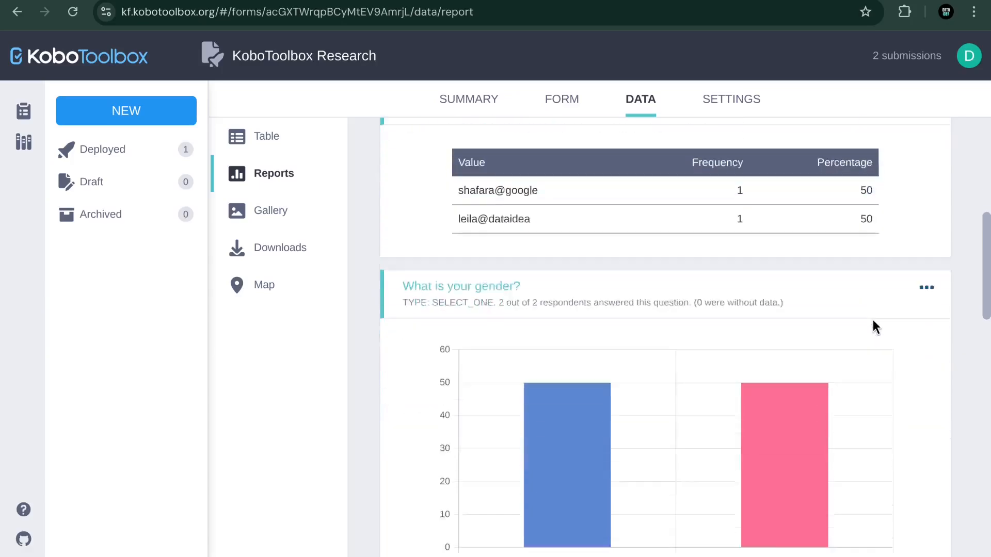
scroll(871, 327, "up", 1)
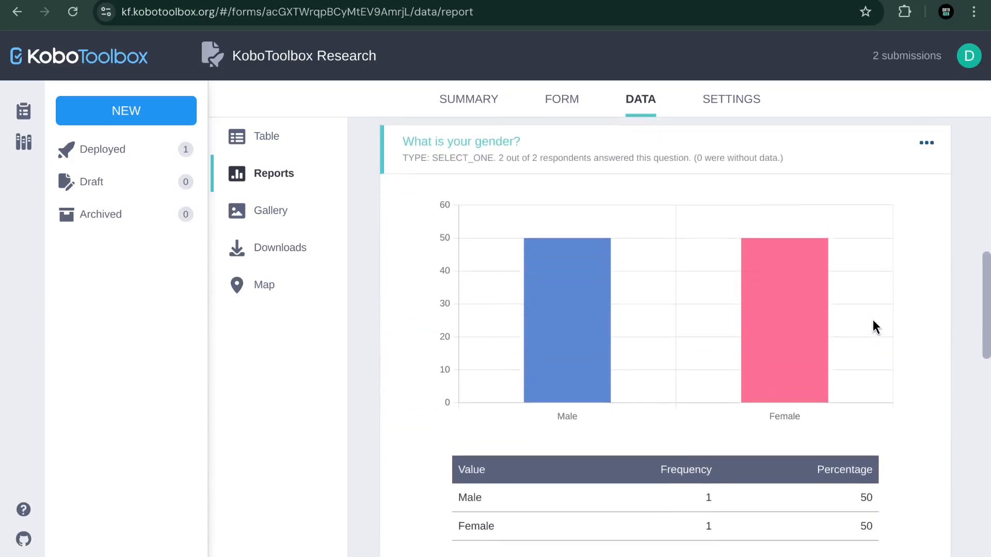
mouse_move(581, 317)
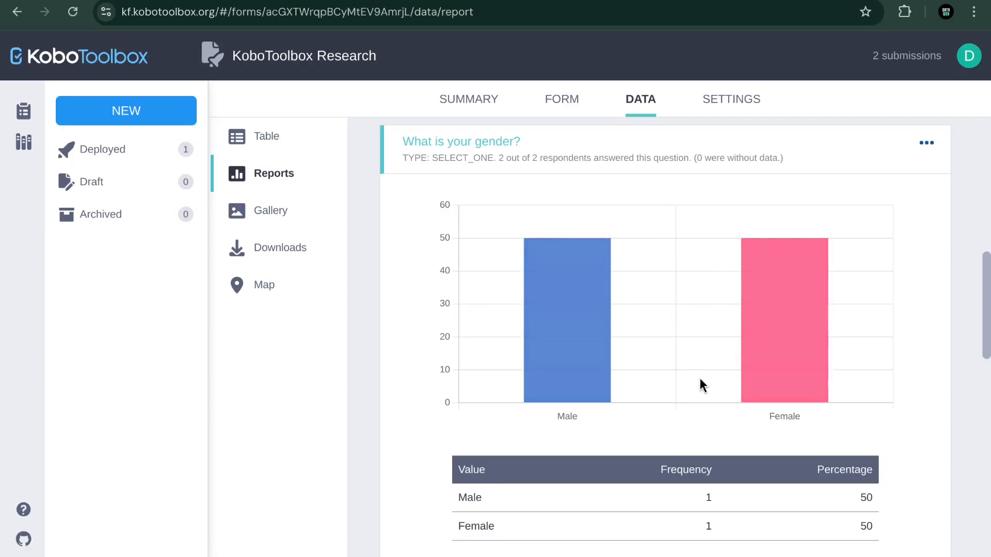
scroll(699, 376, "down", 4)
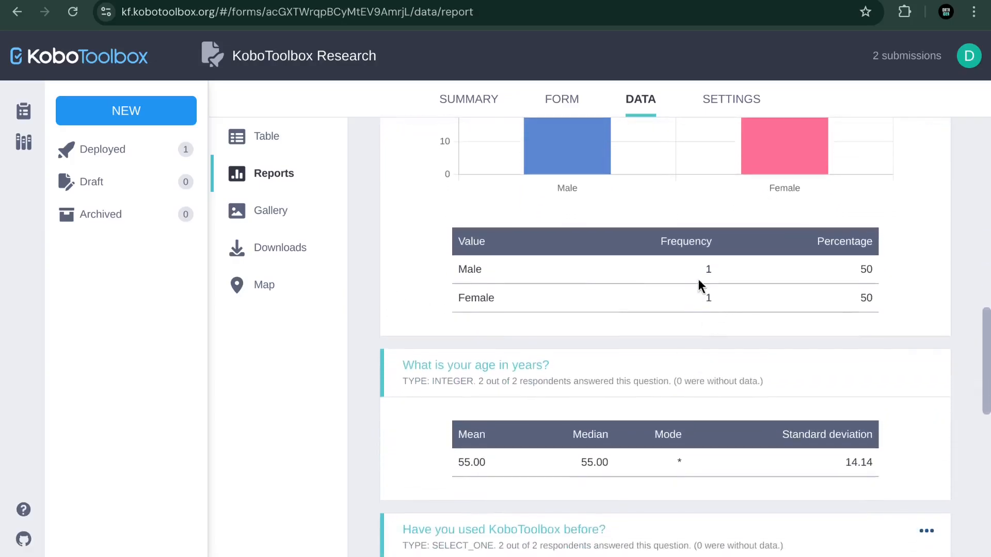
scroll(693, 325, "down", 3)
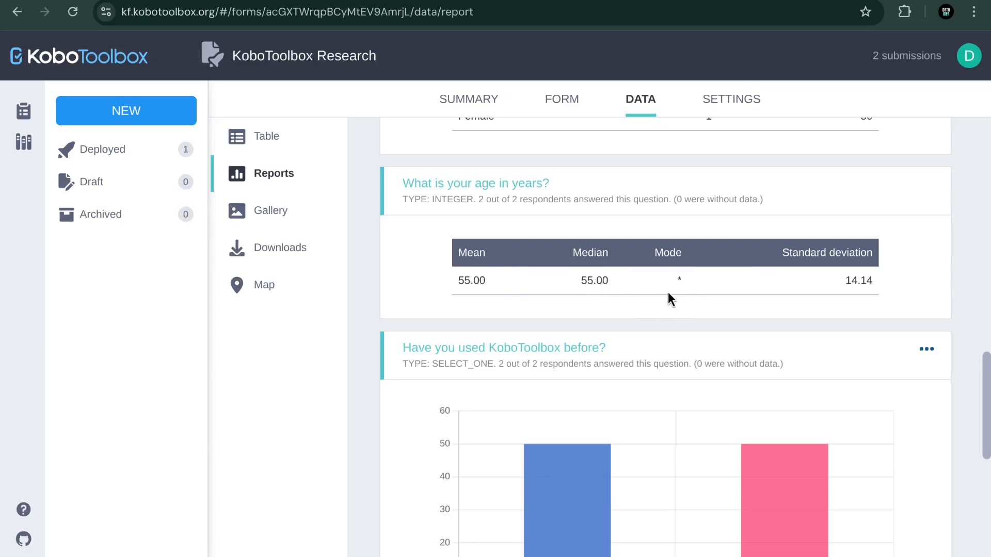
scroll(855, 284, "down", 4)
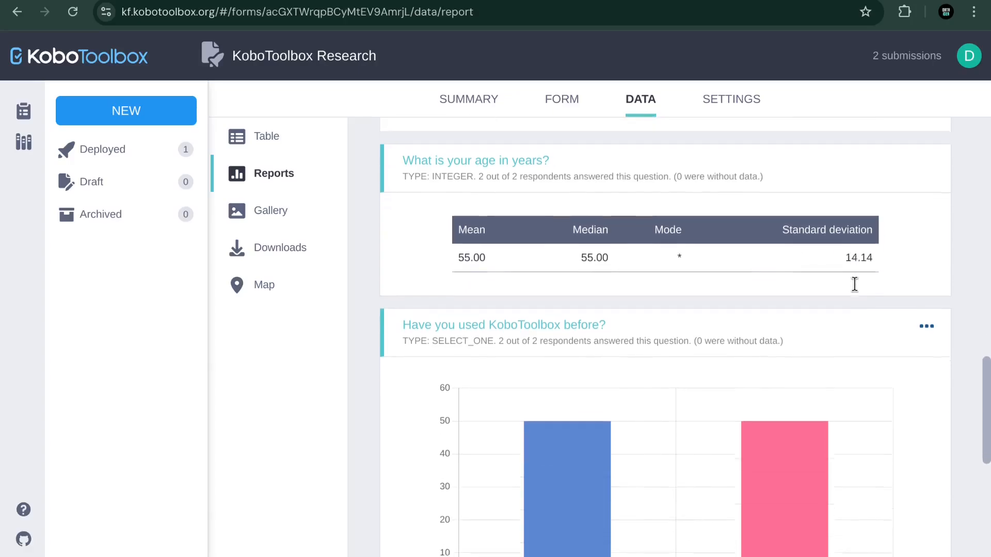
scroll(854, 284, "down", 3)
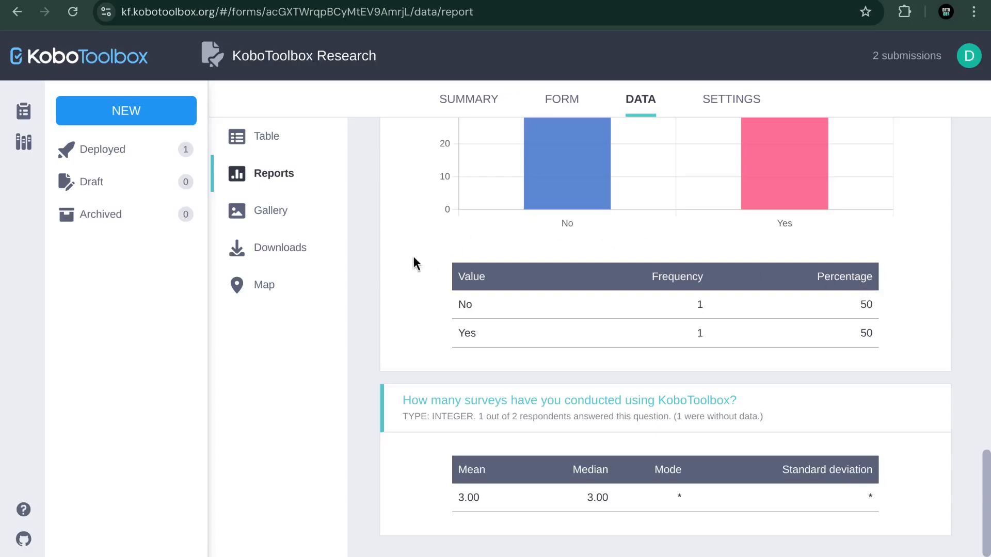
left_click(279, 253)
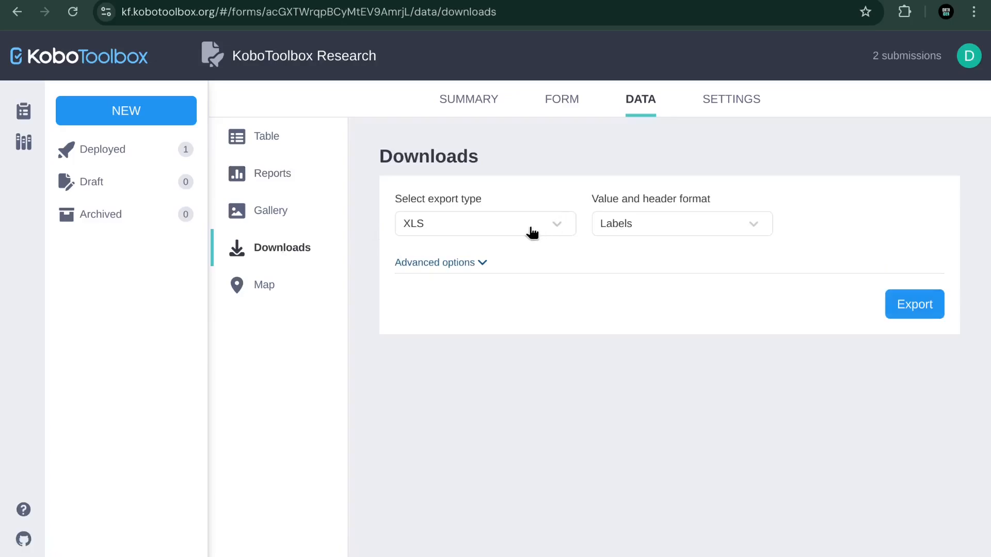
Step: Export the submissions as CSV with Labels headers and download the 1,014 B file
left_click(531, 231)
left_click(463, 284)
left_click(521, 234)
left_click(704, 251)
left_click(746, 231)
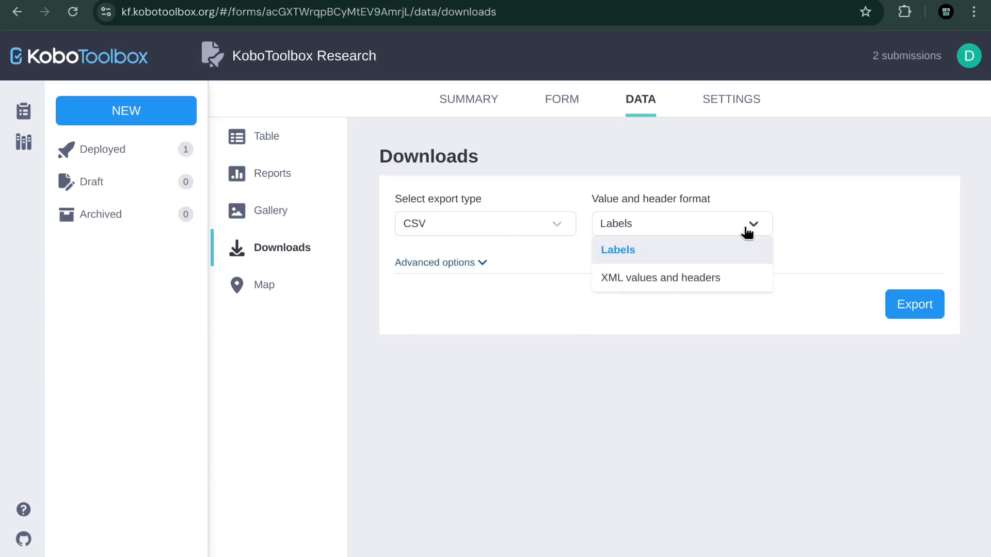
left_click(747, 232)
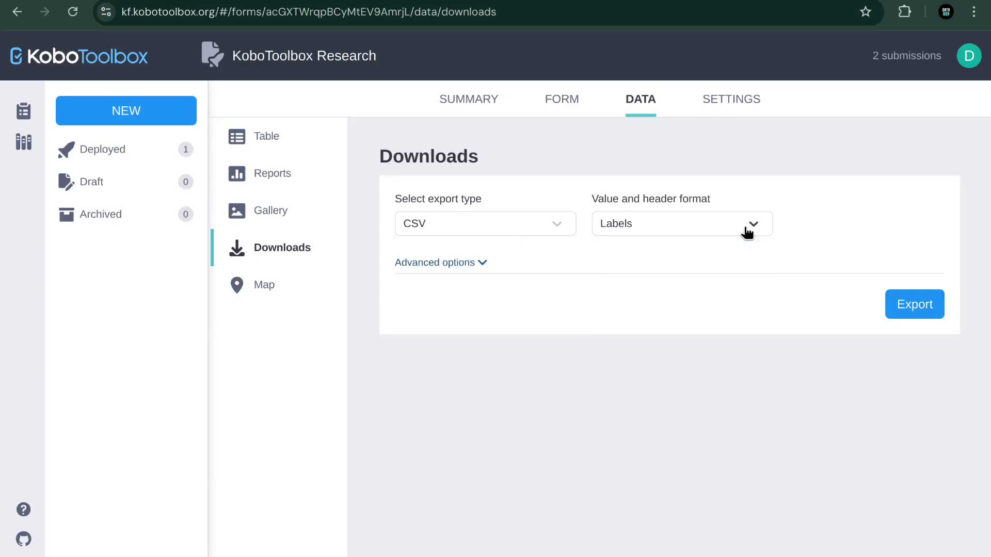
left_click(915, 308)
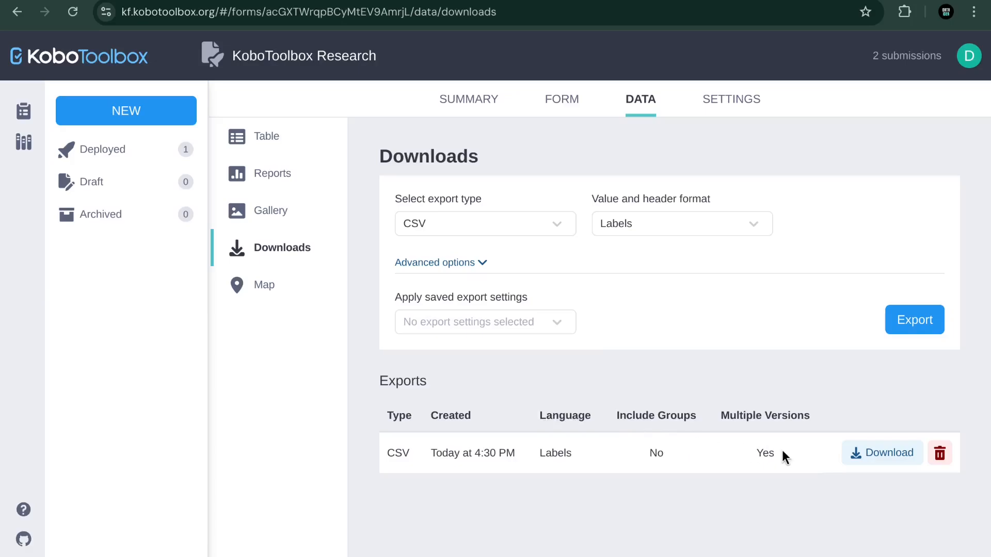
left_click(878, 454)
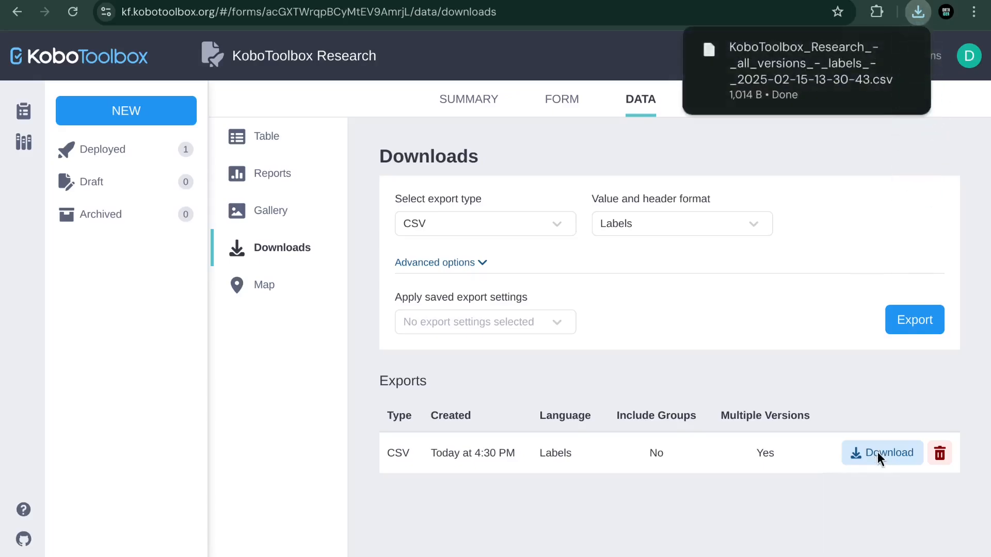
mouse_move(790, 104)
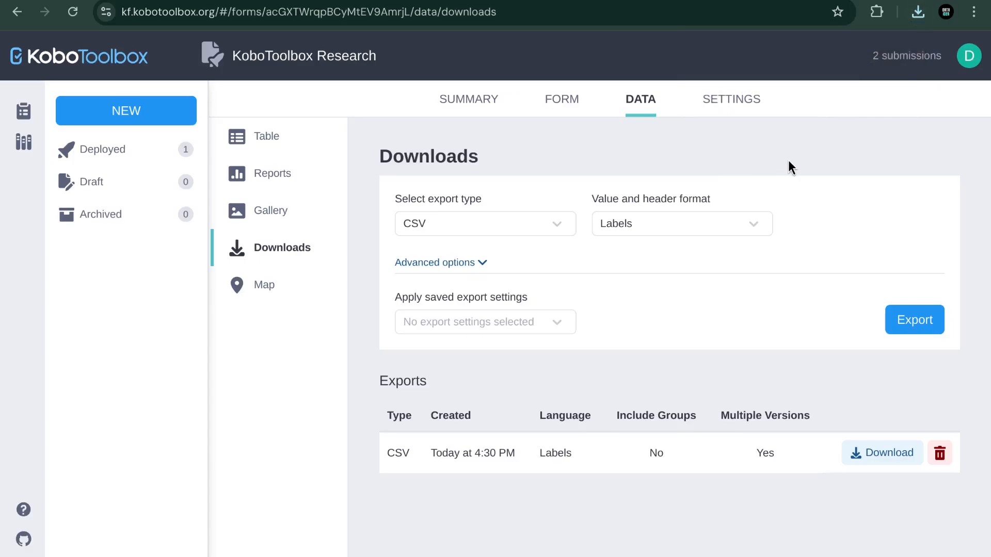
Step: Look over the project name and description in Settings, then start a new project
left_click(729, 98)
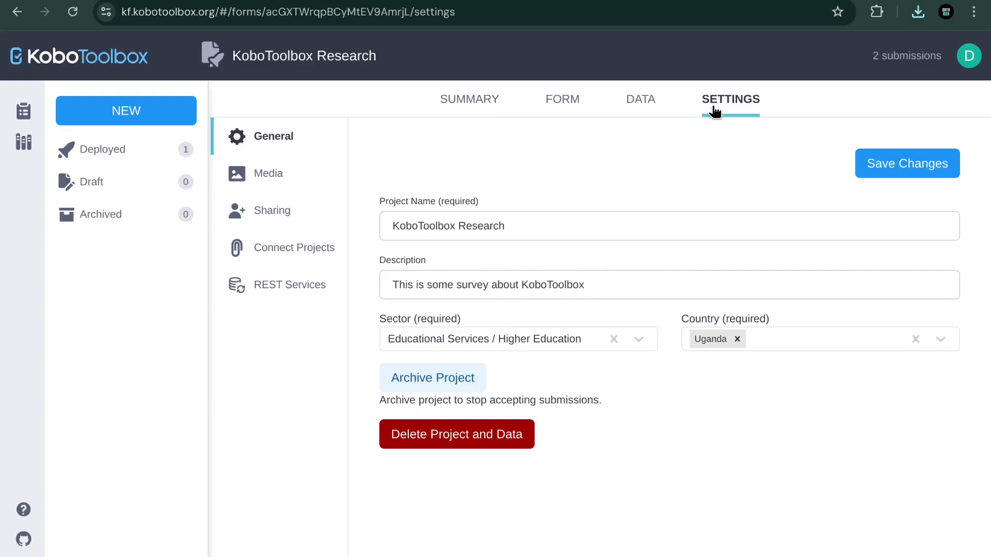
left_click(520, 236)
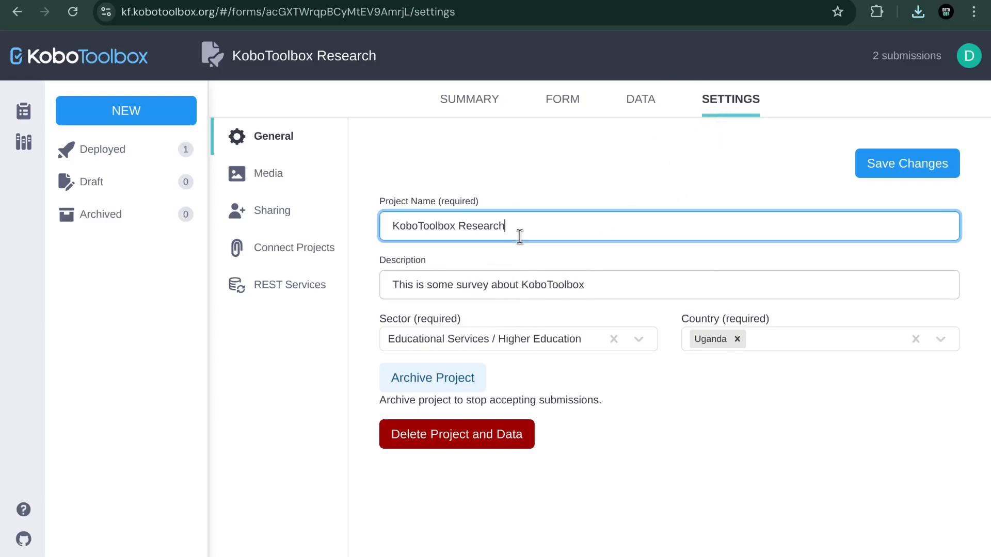
left_click(583, 284)
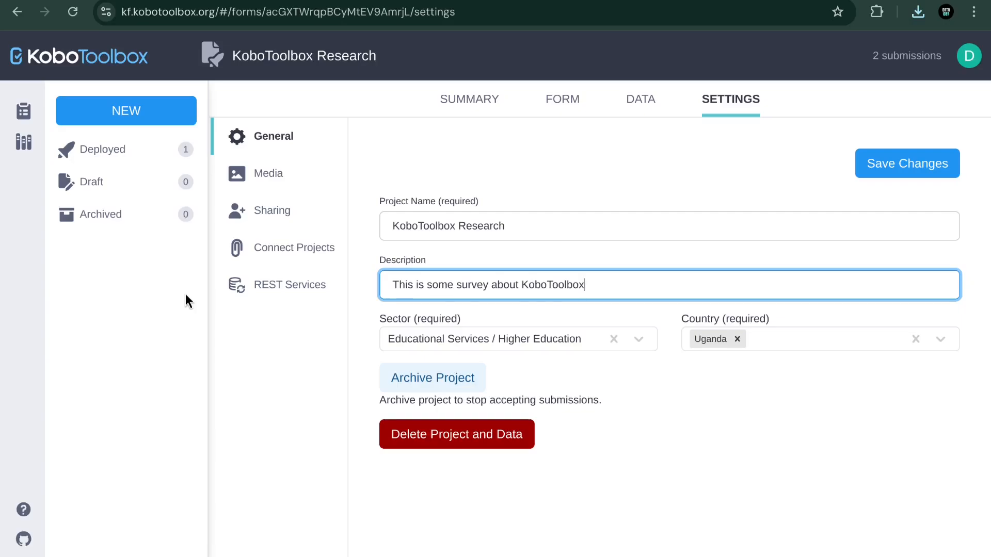
left_click(150, 110)
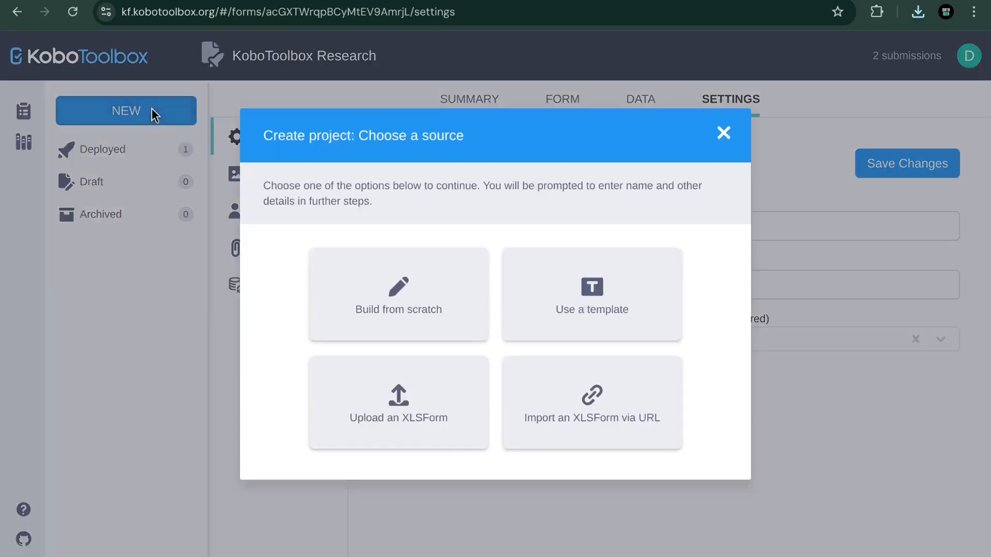
Step: Start a blank KoboToolbox project via Build from scratch, then bring up the practice questionnaire PDF
left_click(431, 285)
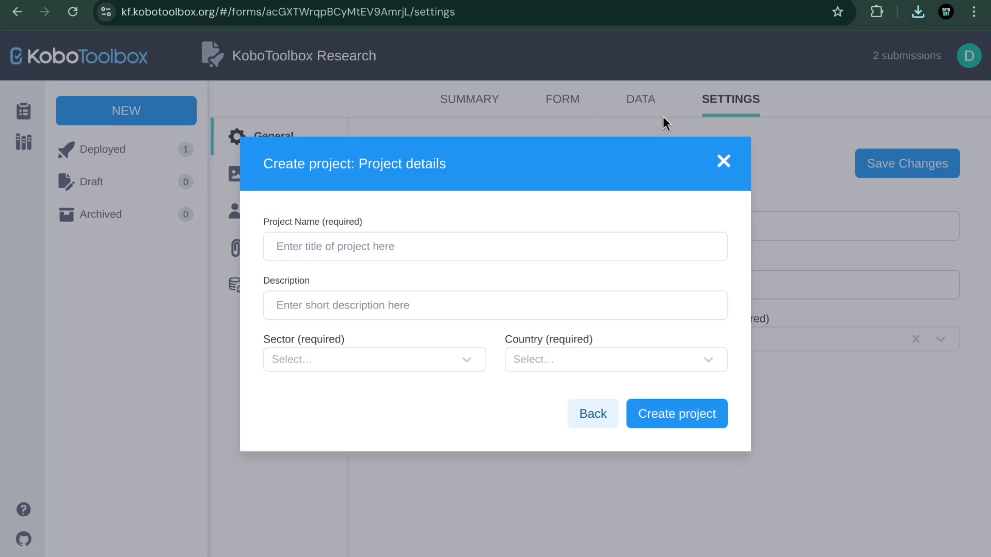
key("ctrl+Tab")
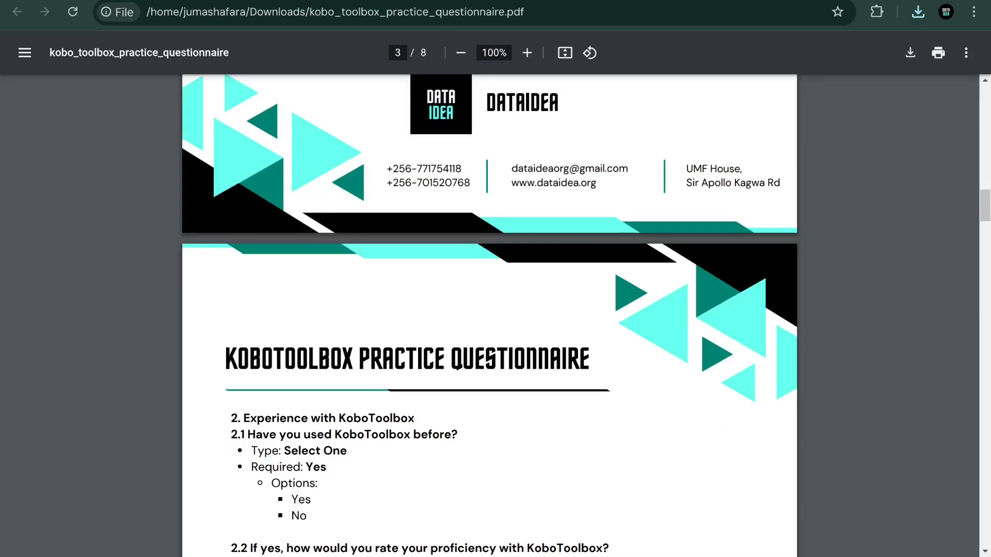